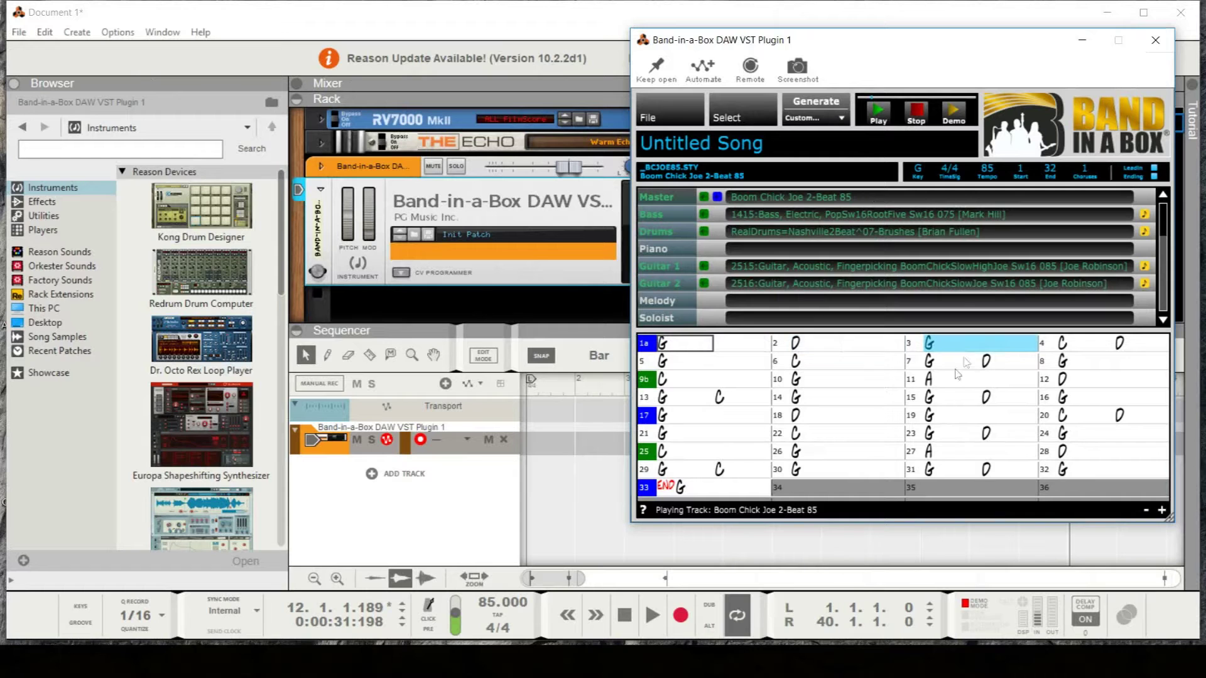
Move the Band-in-a-Box plugin window aside slightly and stop its song playback
drag(915, 49, 896, 59)
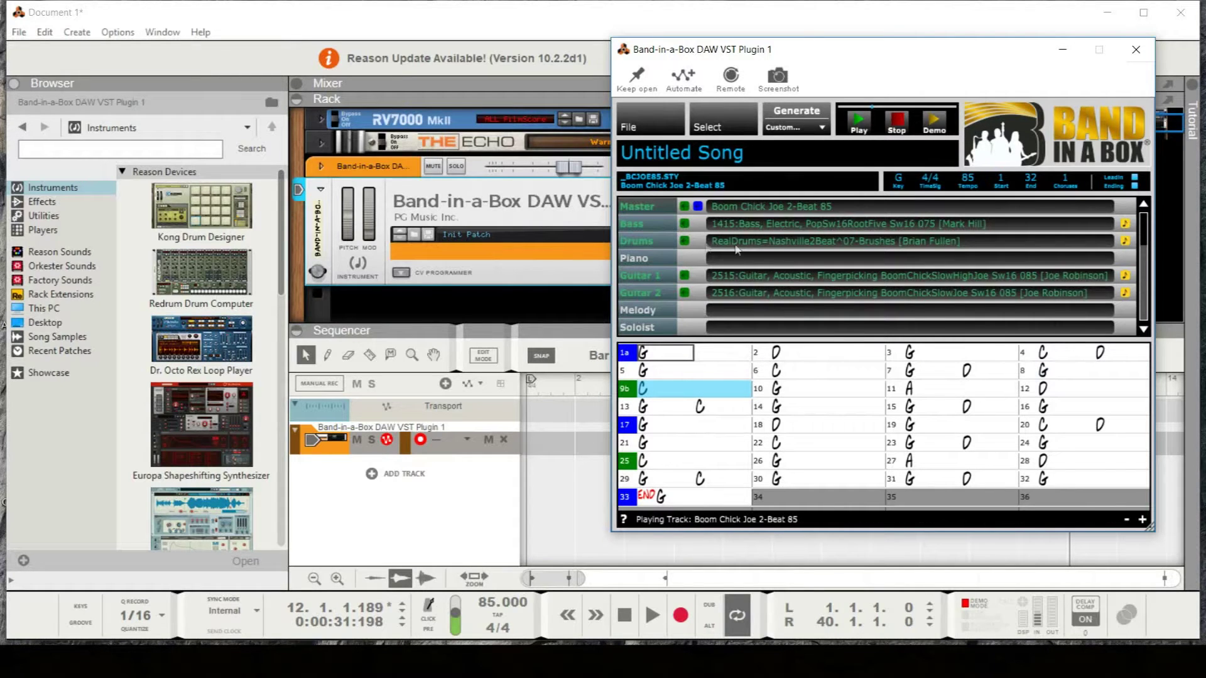
click(907, 129)
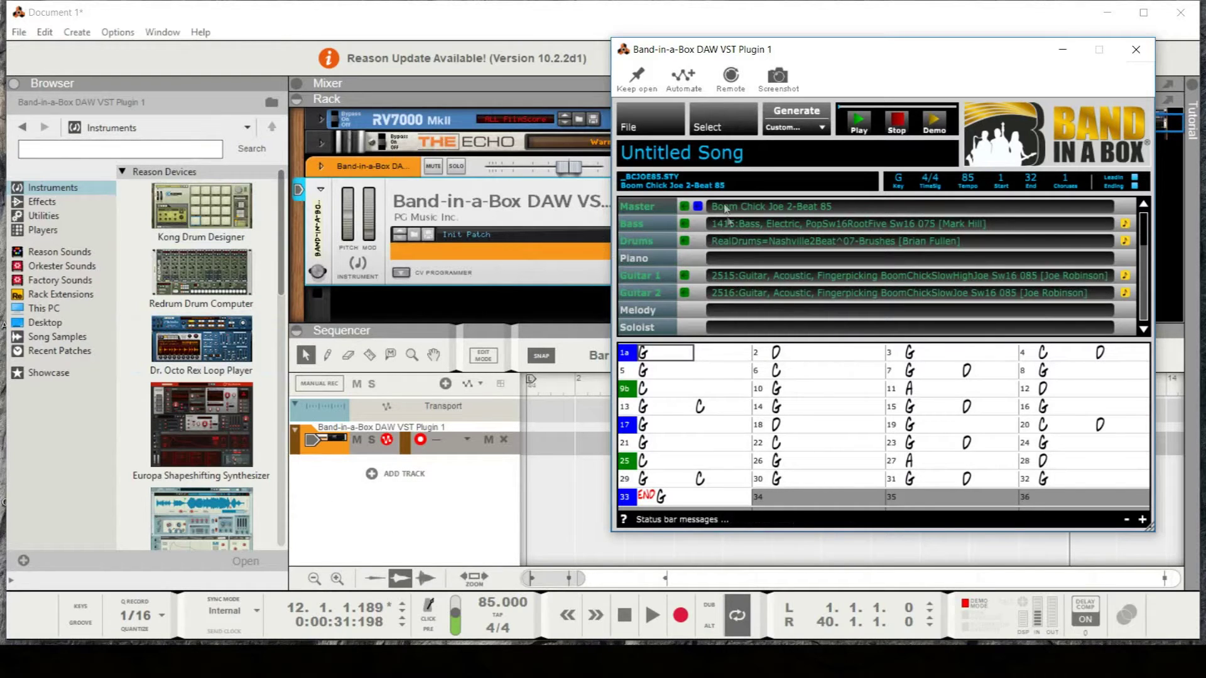
Try adding only the generated Drums audio from the plugin as a new sequencer track, and undo it
drag(684, 241, 406, 528)
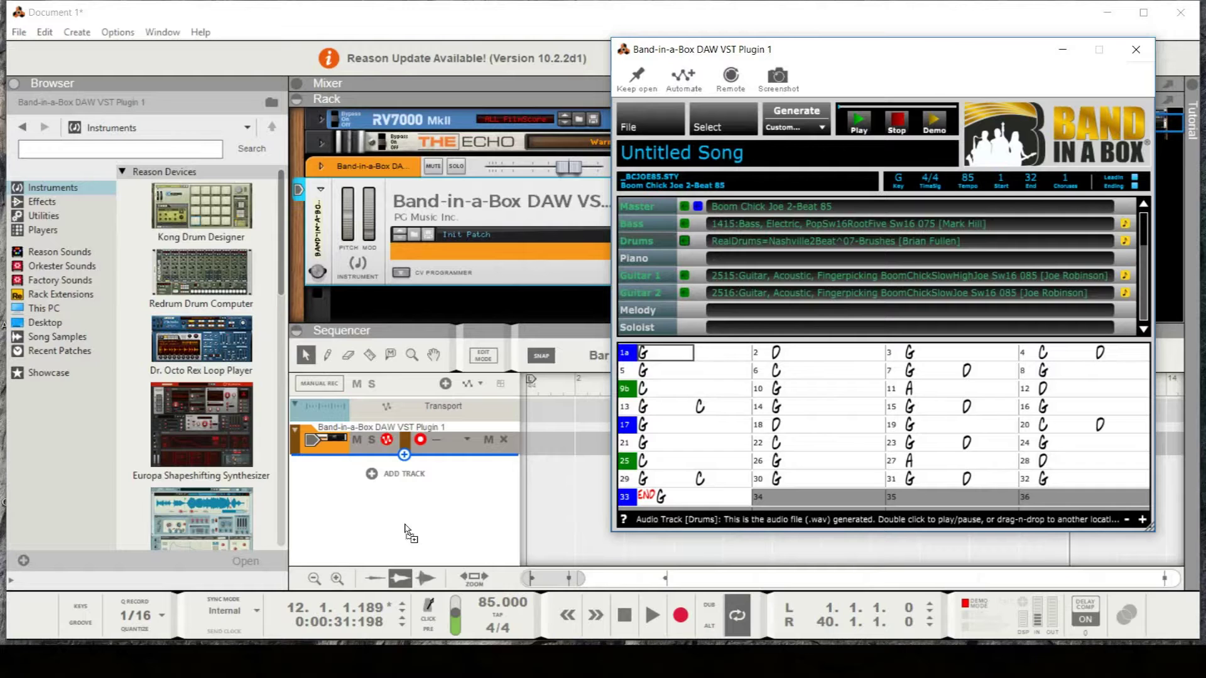
drag(556, 402, 556, 405)
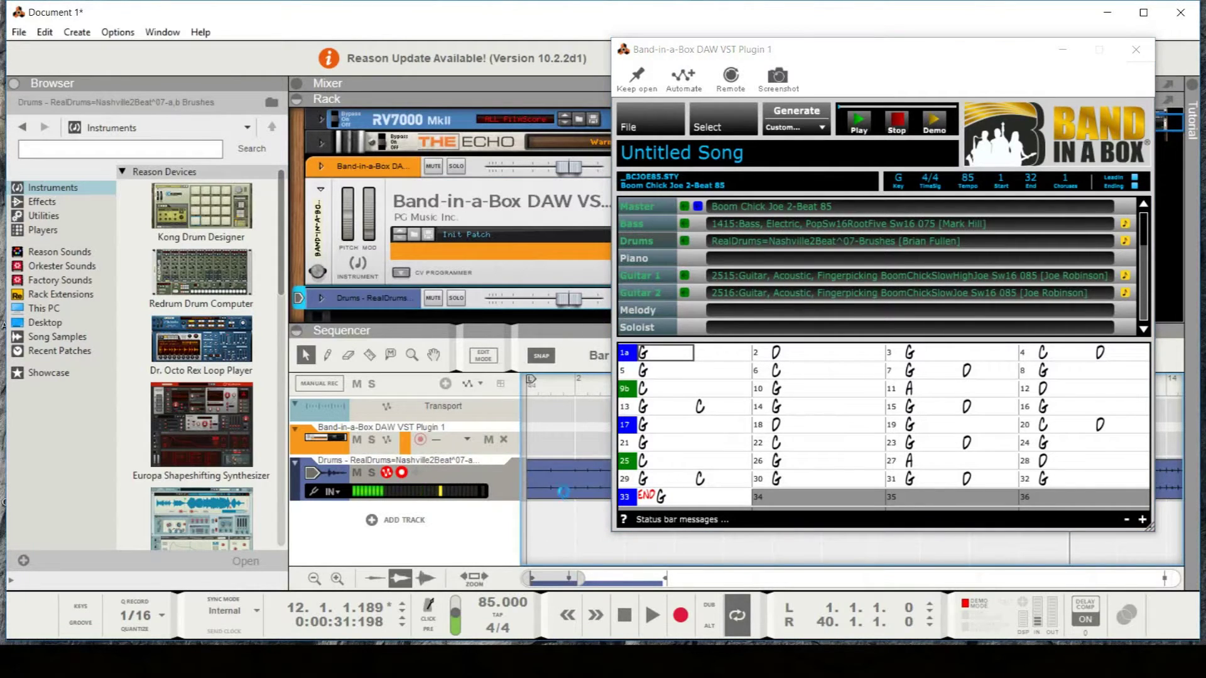
key(ctrl+z)
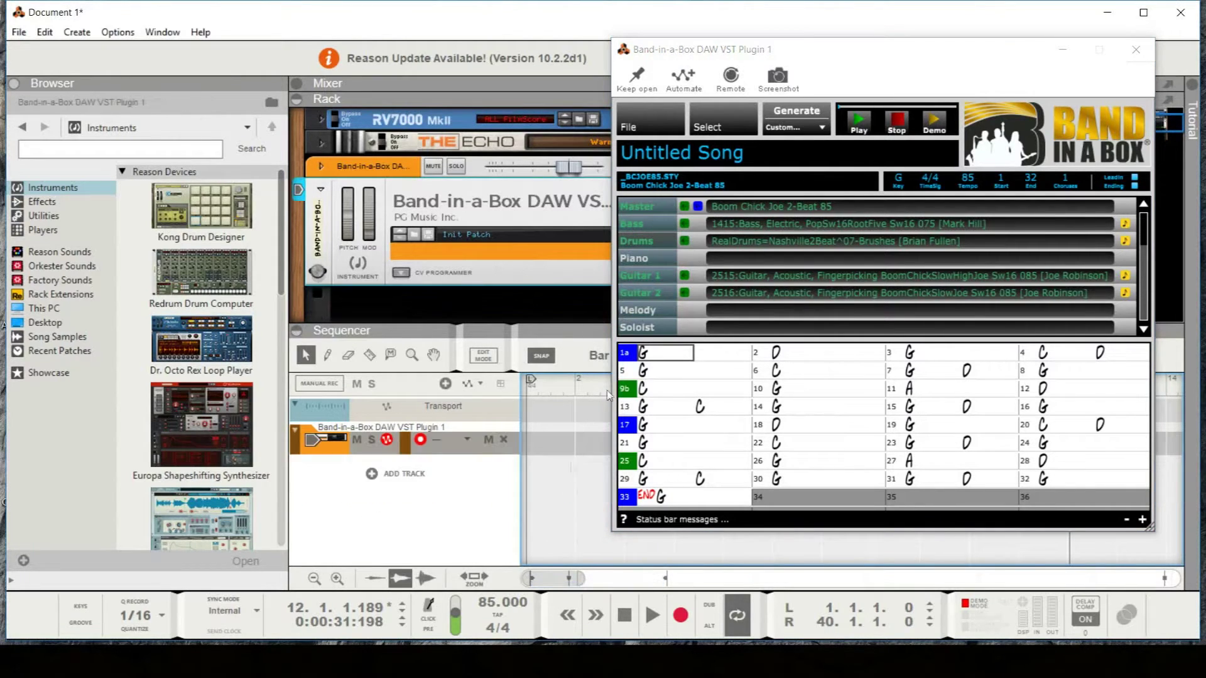
Add all generated parts from the plugin's Master row to the sequencer as individual audio tracks, and close the plugin window
click(699, 210)
drag(411, 505, 400, 515)
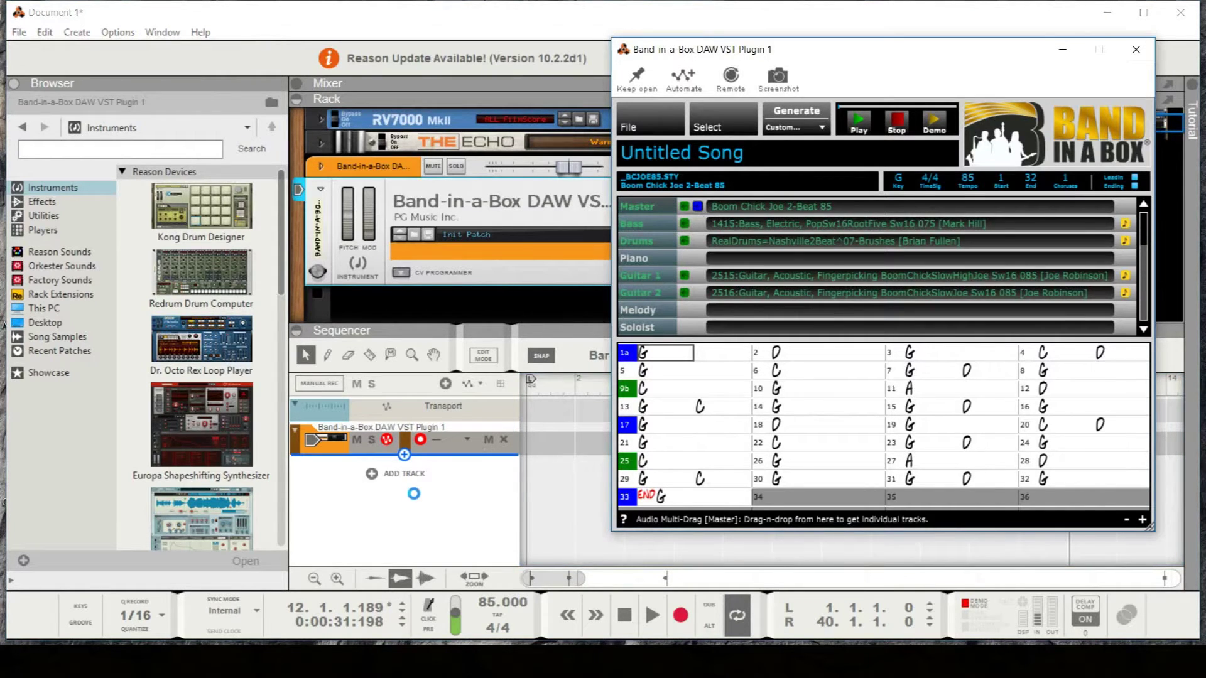
drag(417, 499, 415, 496)
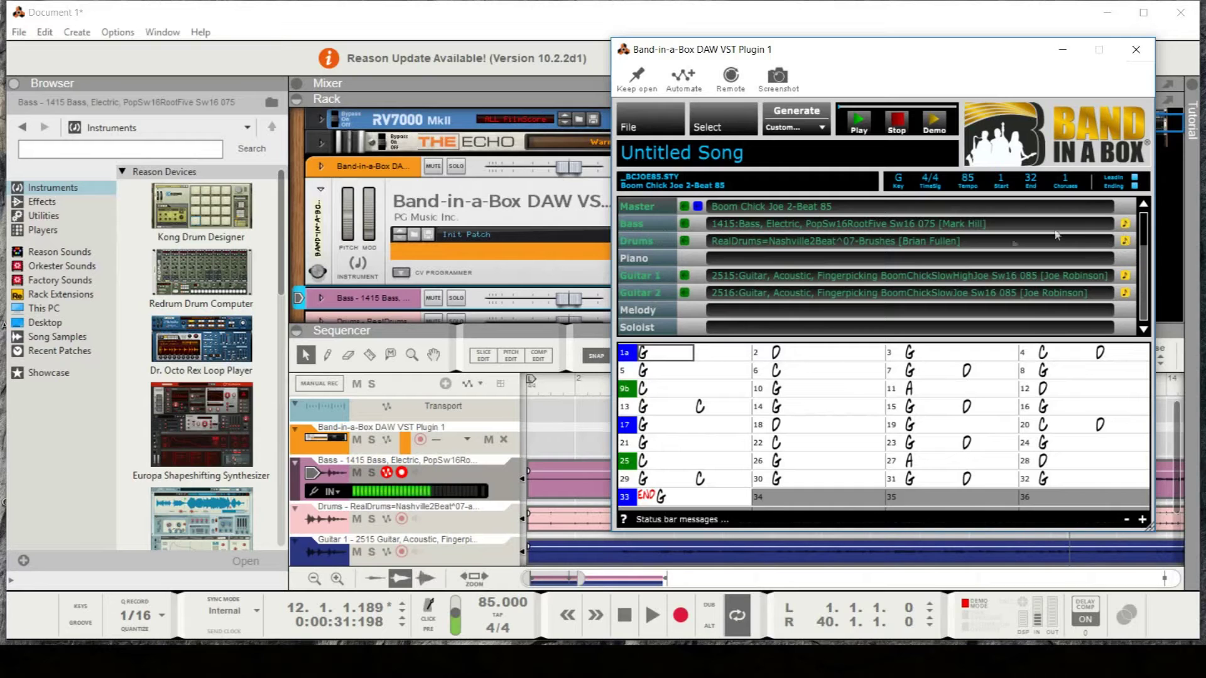
scroll(588, 471, down, 1)
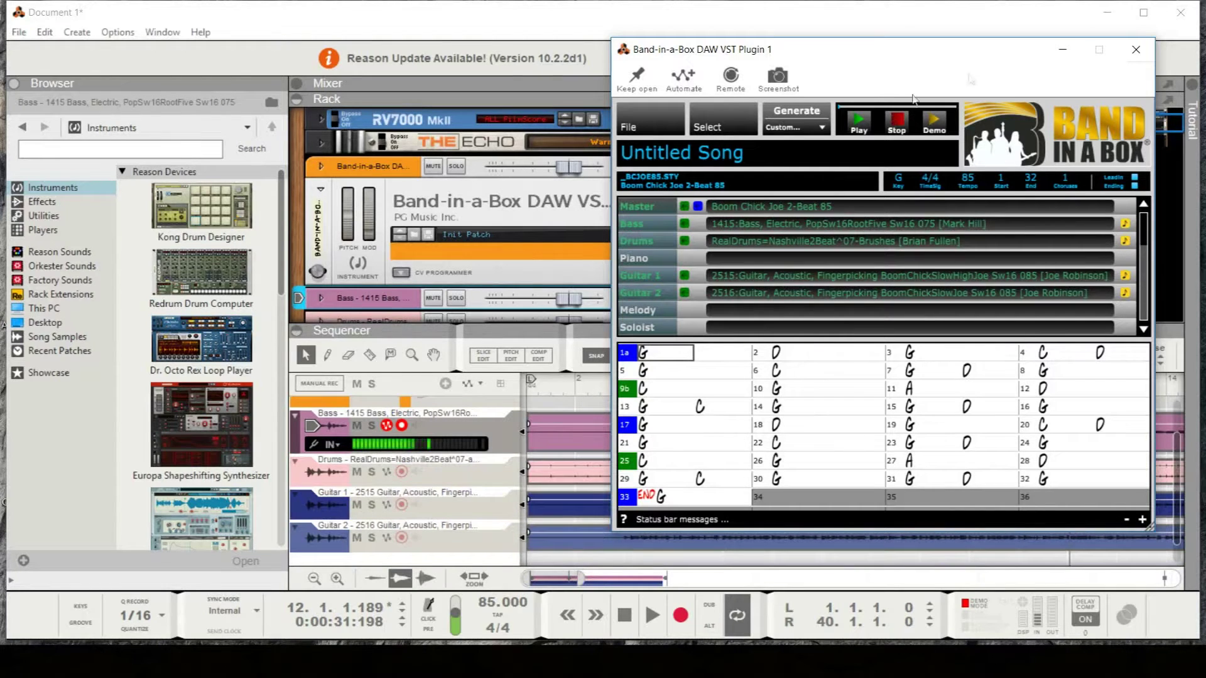
click(1134, 50)
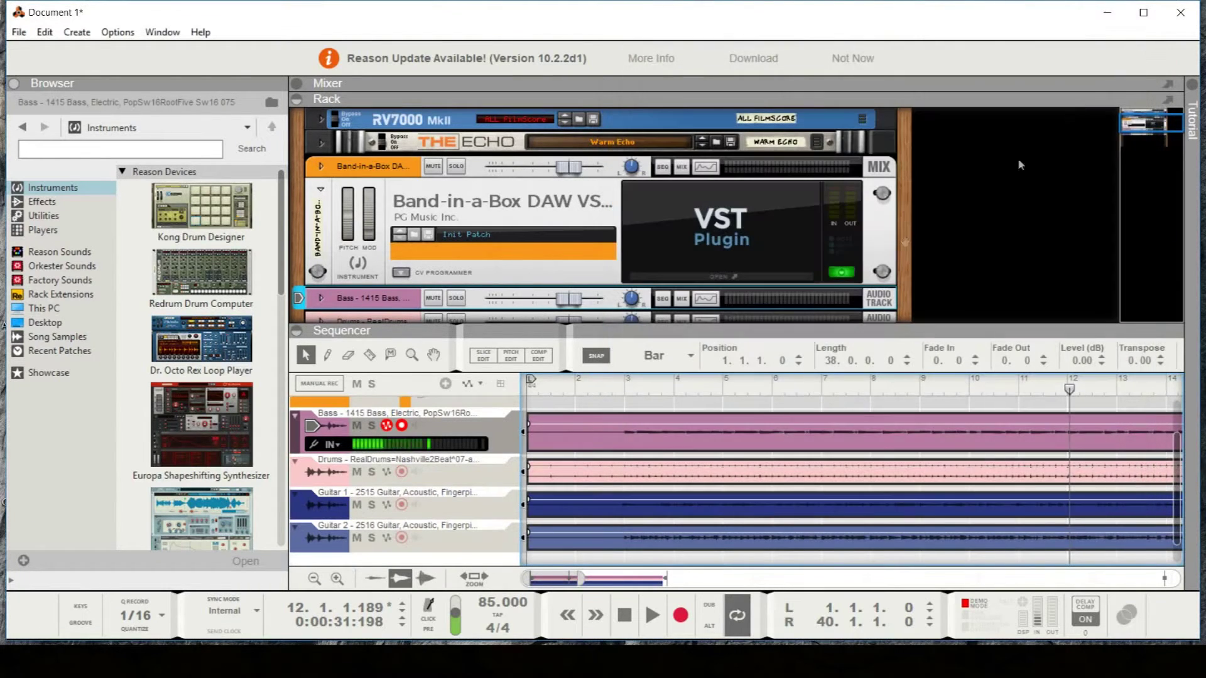
Play the imported audio tracks from bar 3 and pan the two guitar tracks apart in the rack
scroll(602, 414, up, 1)
click(602, 393)
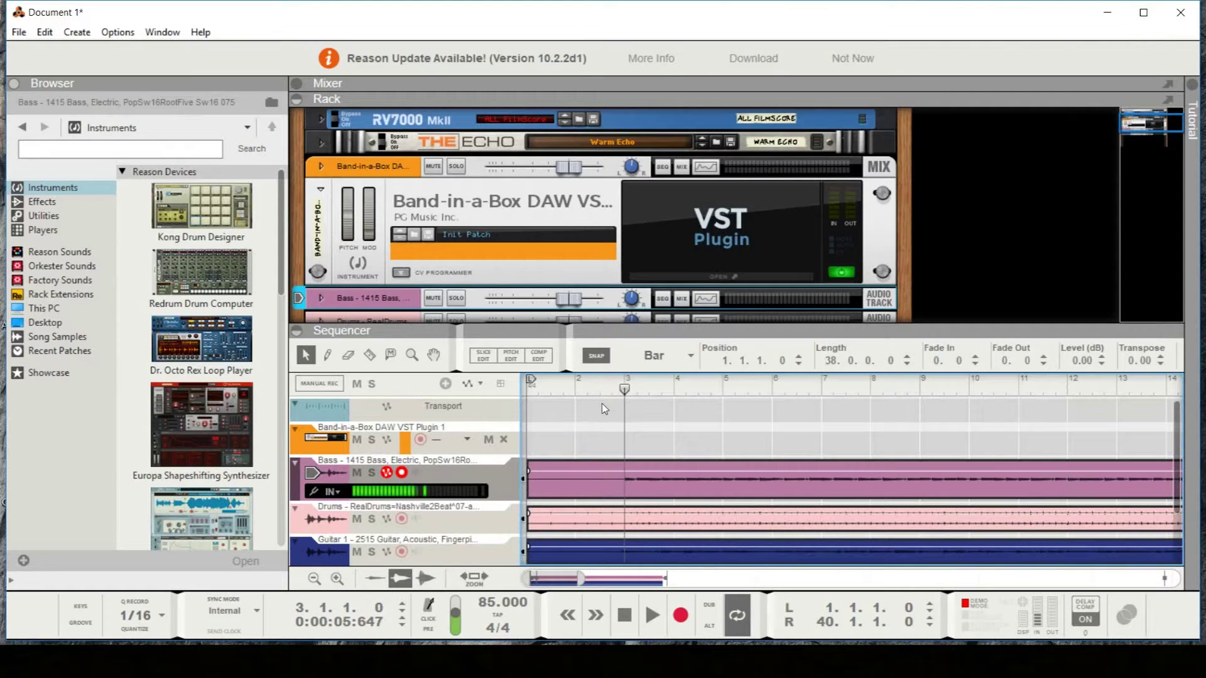
key(space)
scroll(793, 426, down, 1)
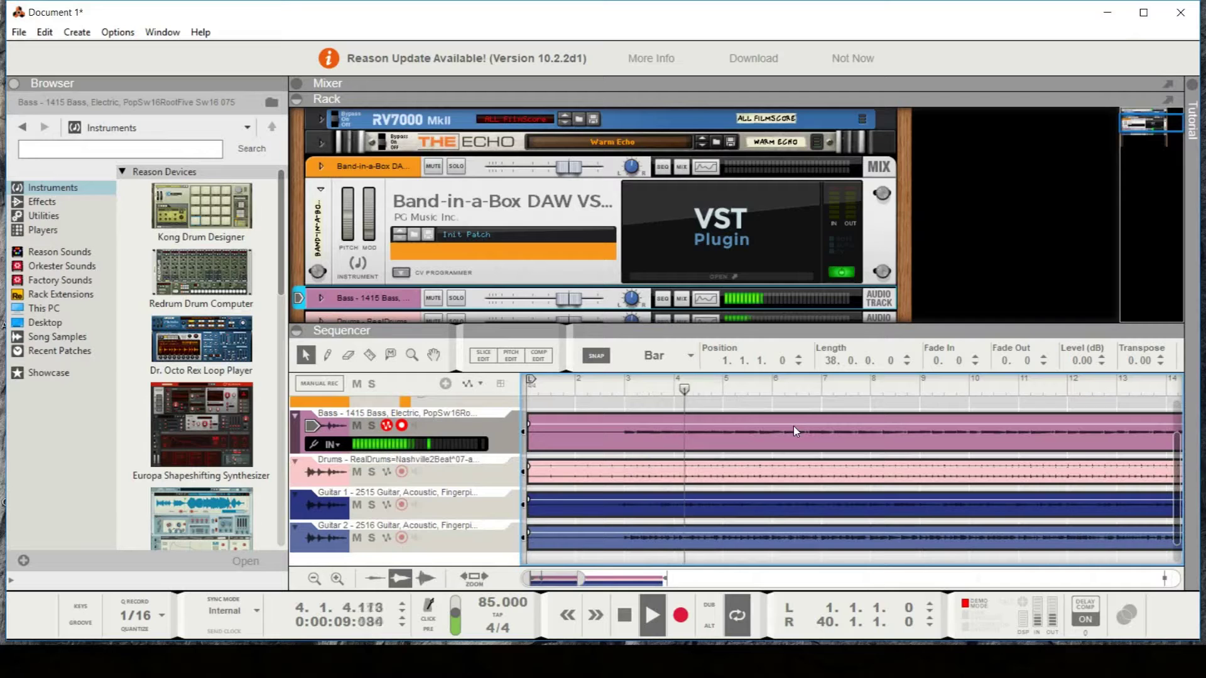
scroll(960, 240, down, 2)
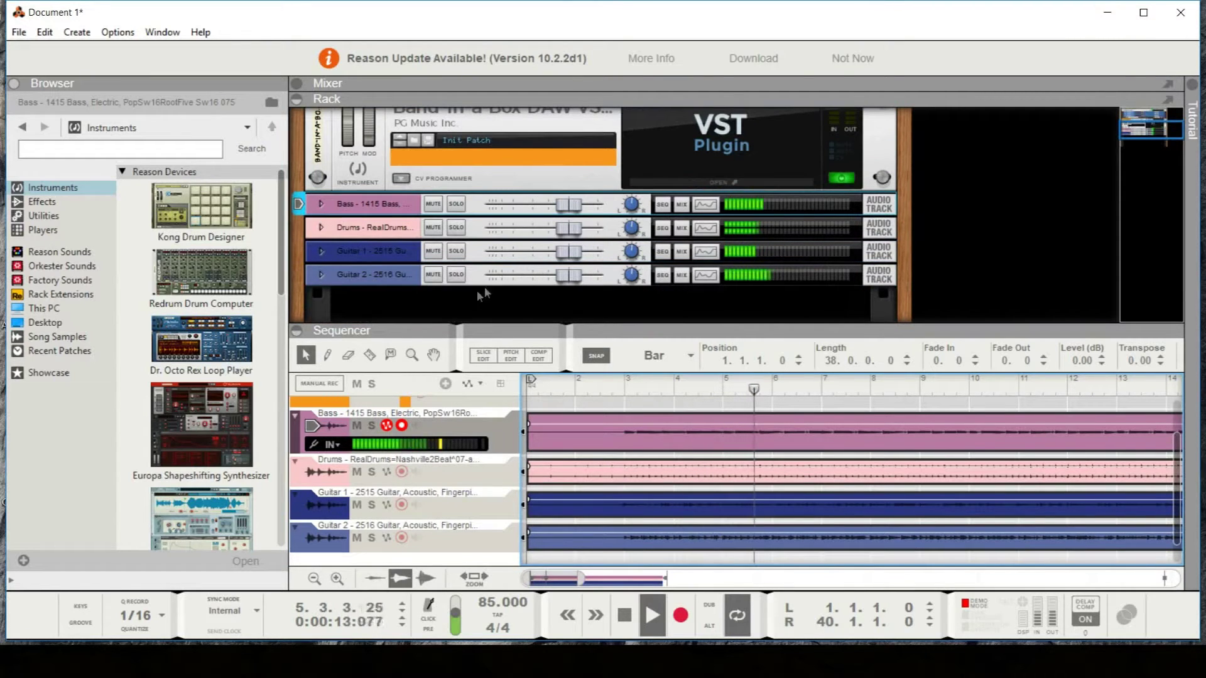
click(643, 272)
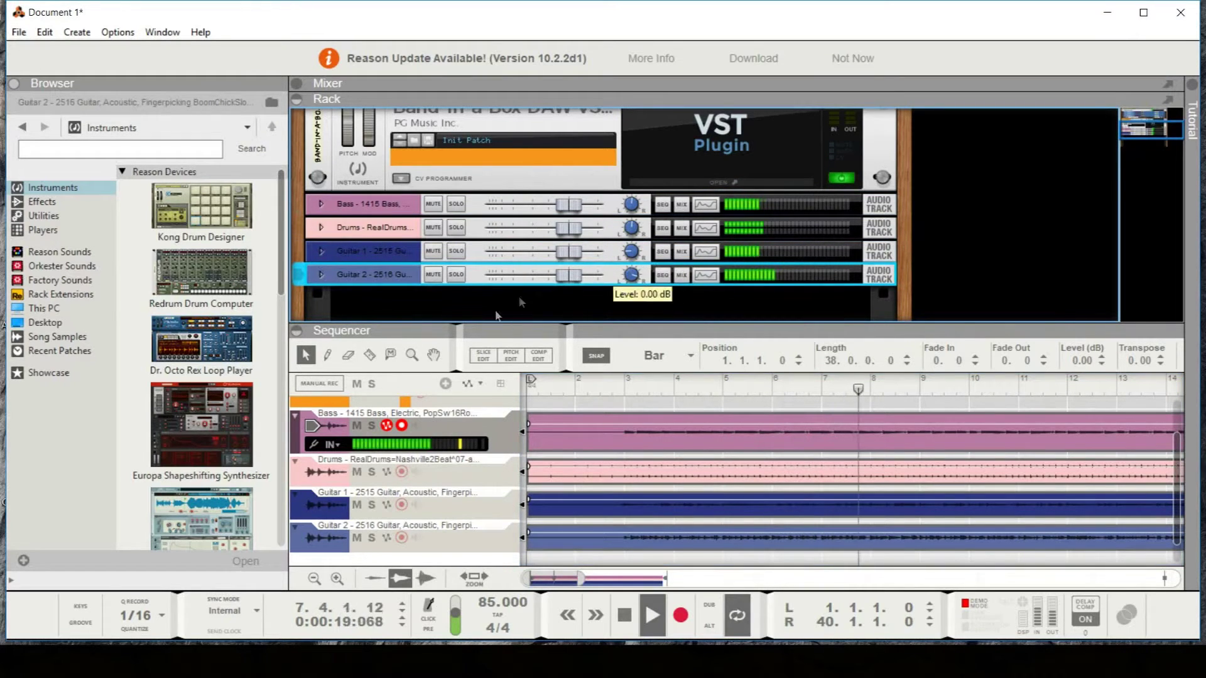
Mute the Drums audio track during playback, unmute it again, and stop playback
click(432, 228)
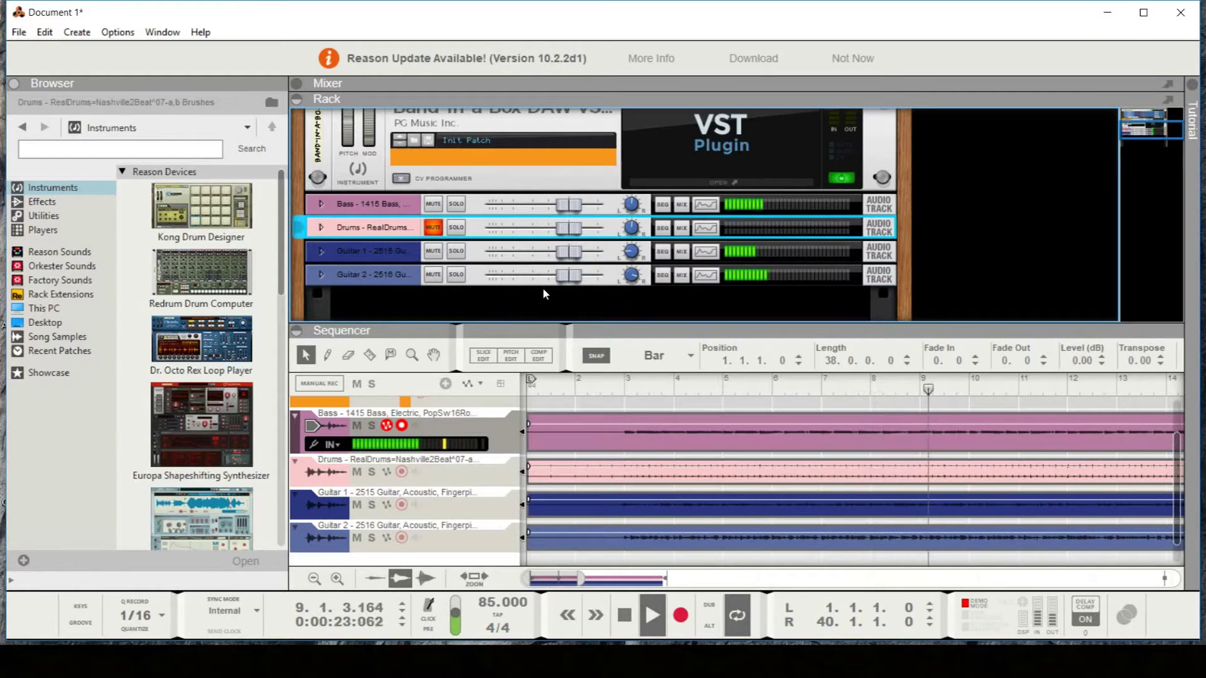
click(434, 227)
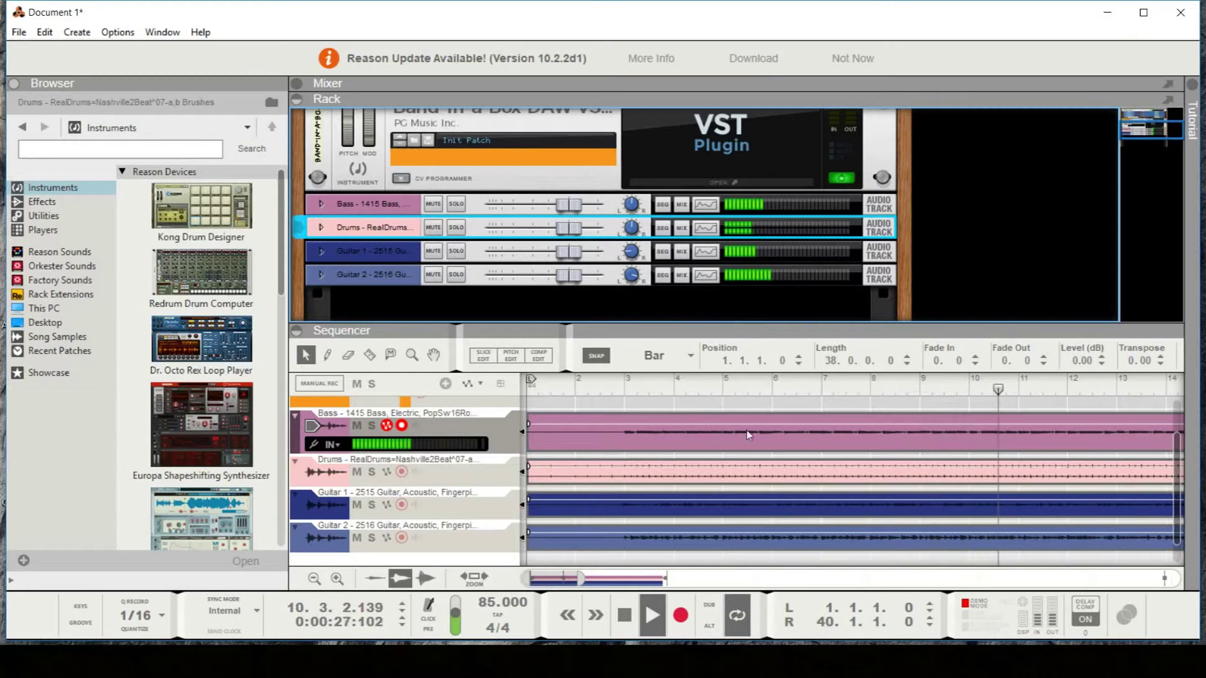
key(space)
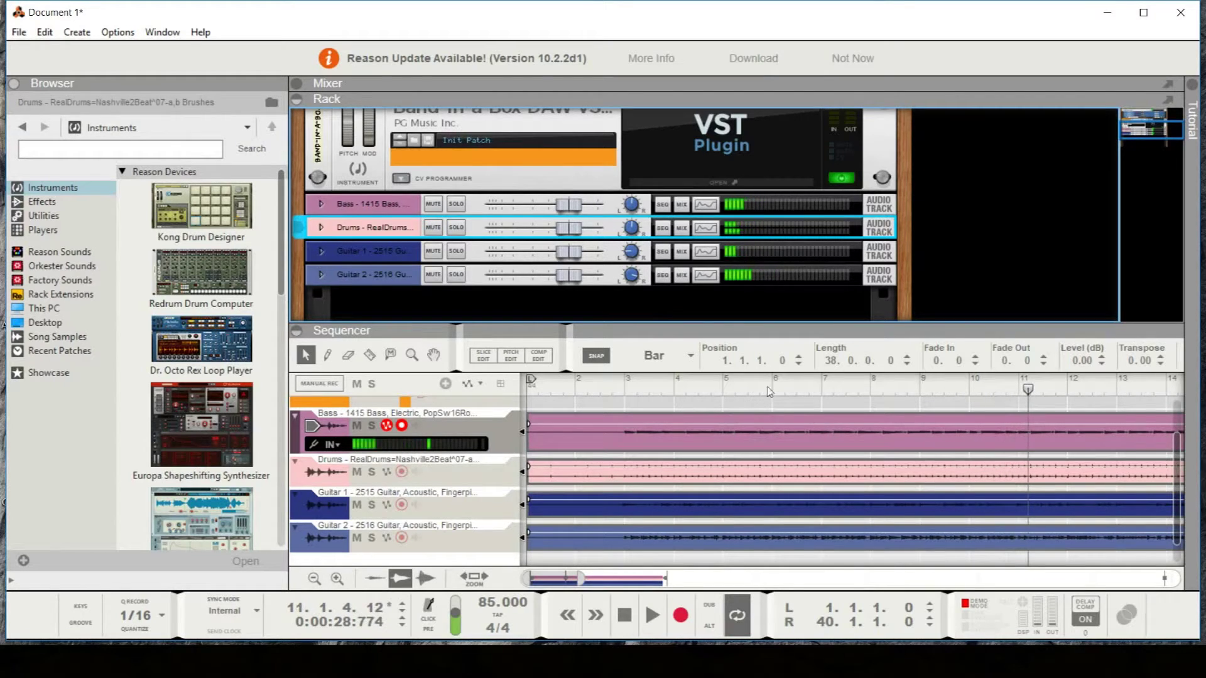
Reopen the Band-in-a-Box plugin, add its Bass MIDI RealChart to the sequencer as a new instrument track, and close the plugin window
scroll(843, 241, up, 3)
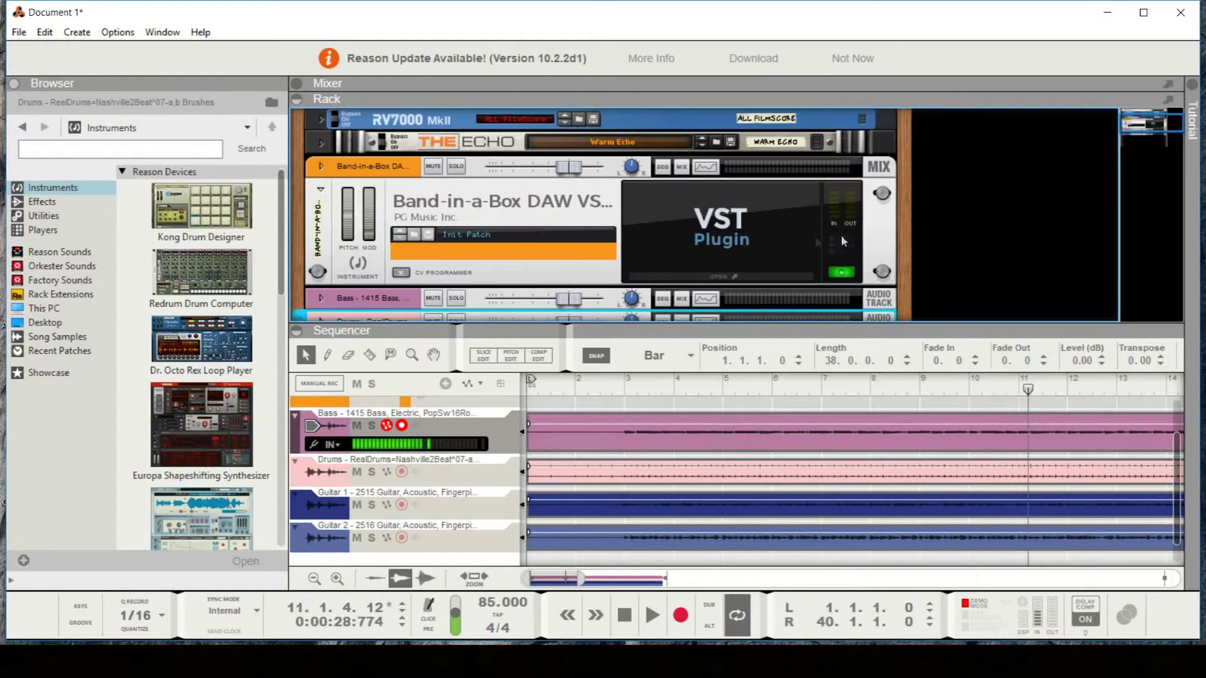
click(737, 272)
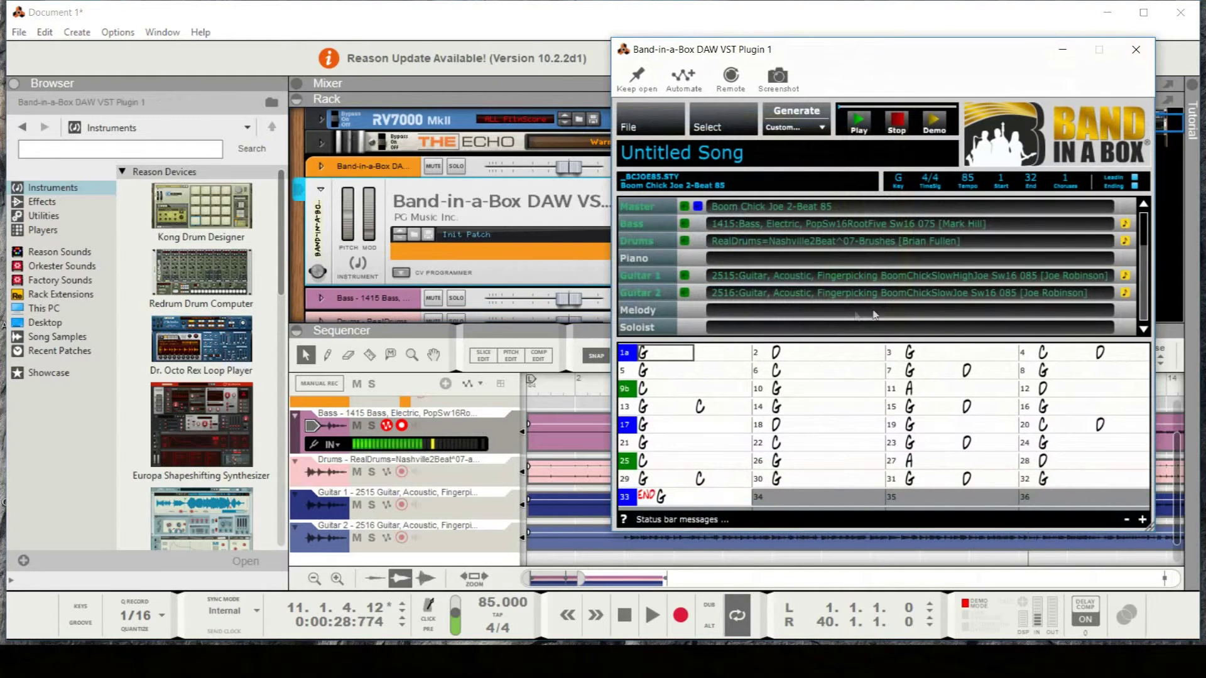
mouse_move(883, 62)
mouse_down()
mouse_move(922, 100)
mouse_move(893, 71)
mouse_up()
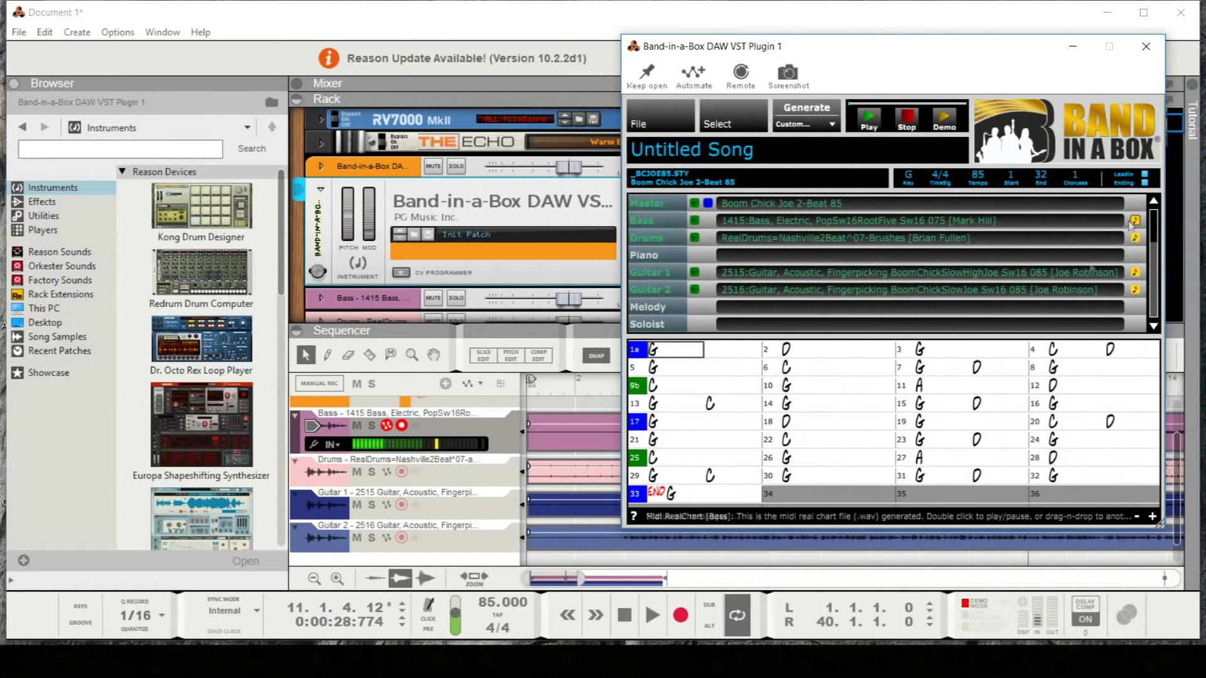
scroll(597, 480, down, 1)
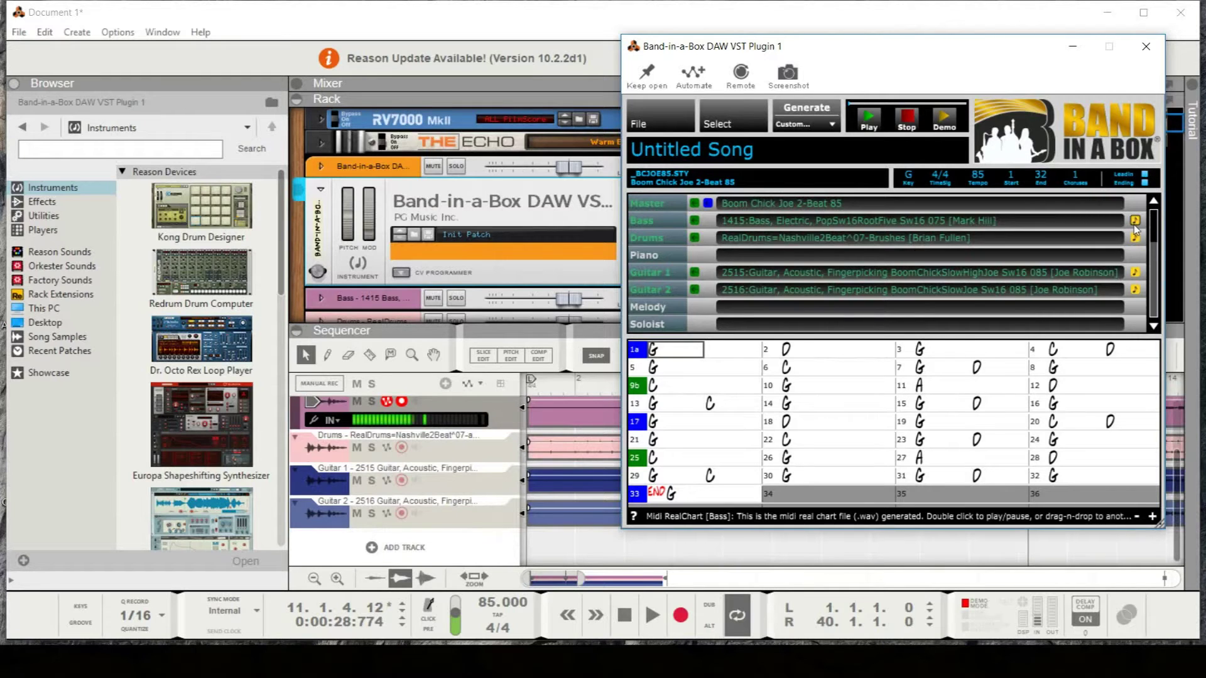
drag(1136, 228, 426, 548)
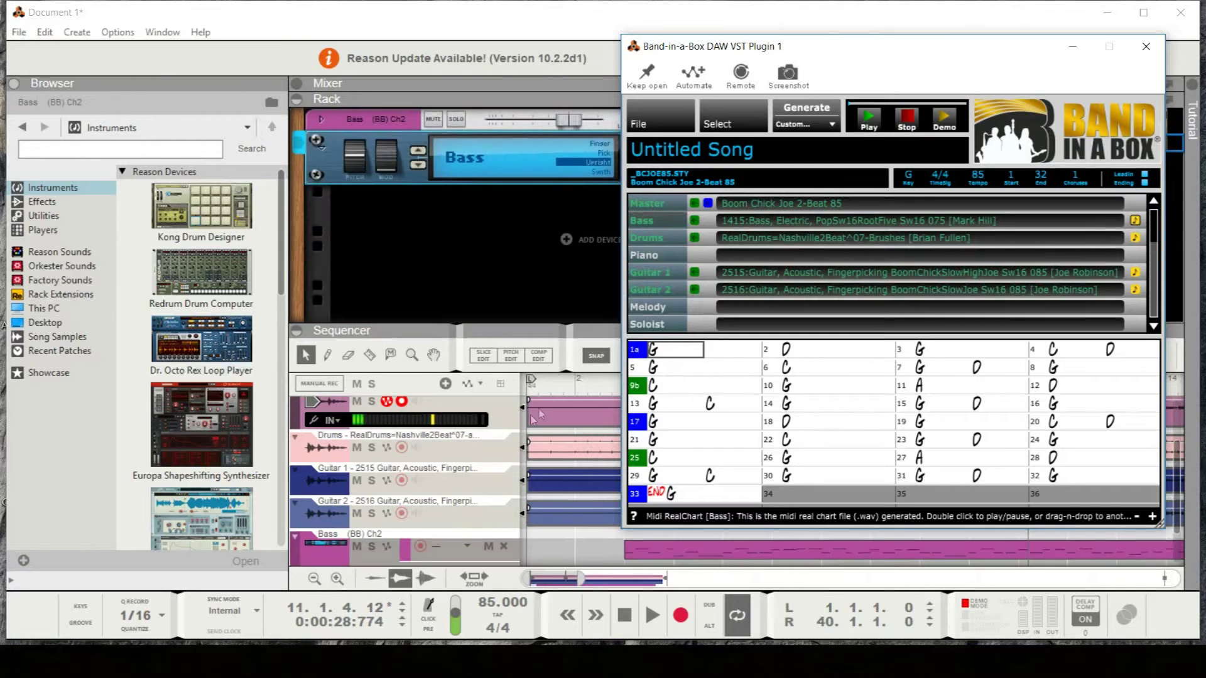
click(1146, 46)
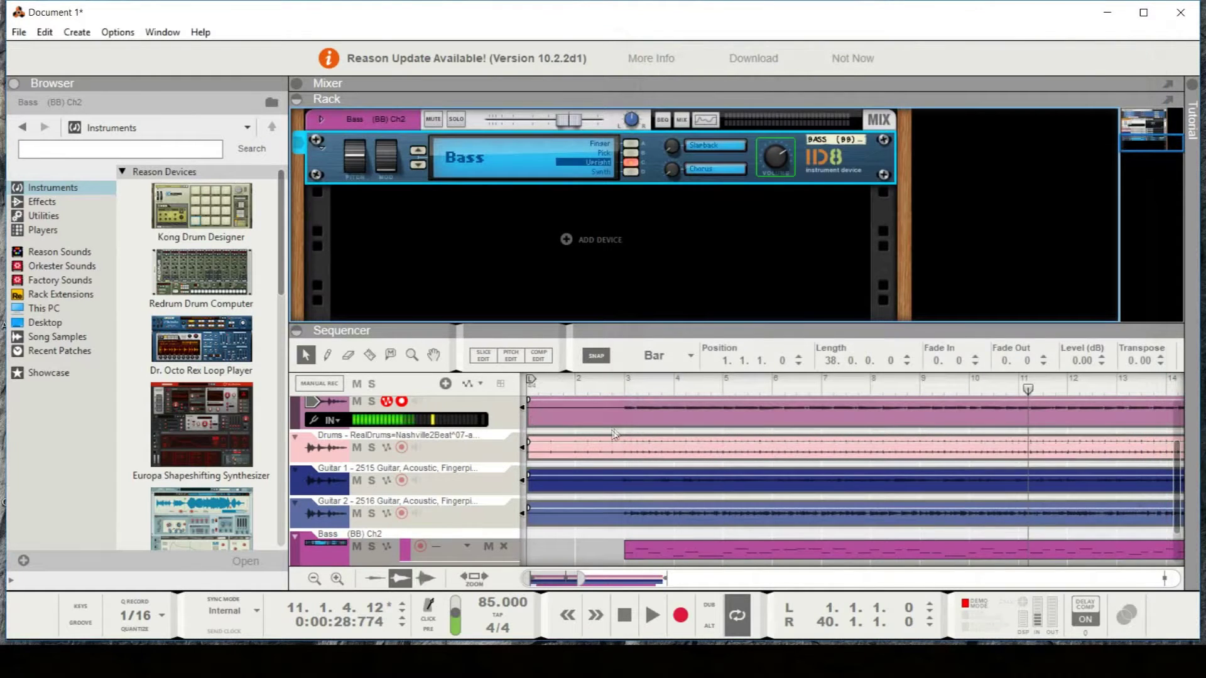
Mute the Bass audio track and play the song from bar 2 with the MIDI bass track
scroll(665, 443, down, 2)
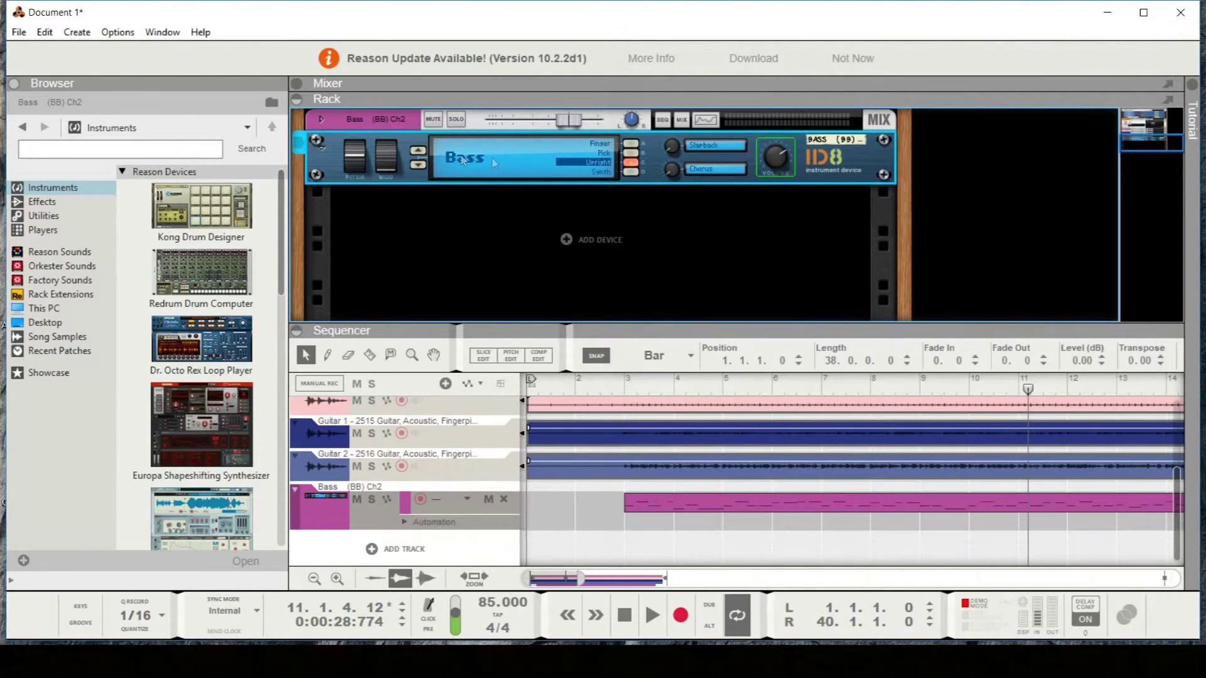
click(602, 385)
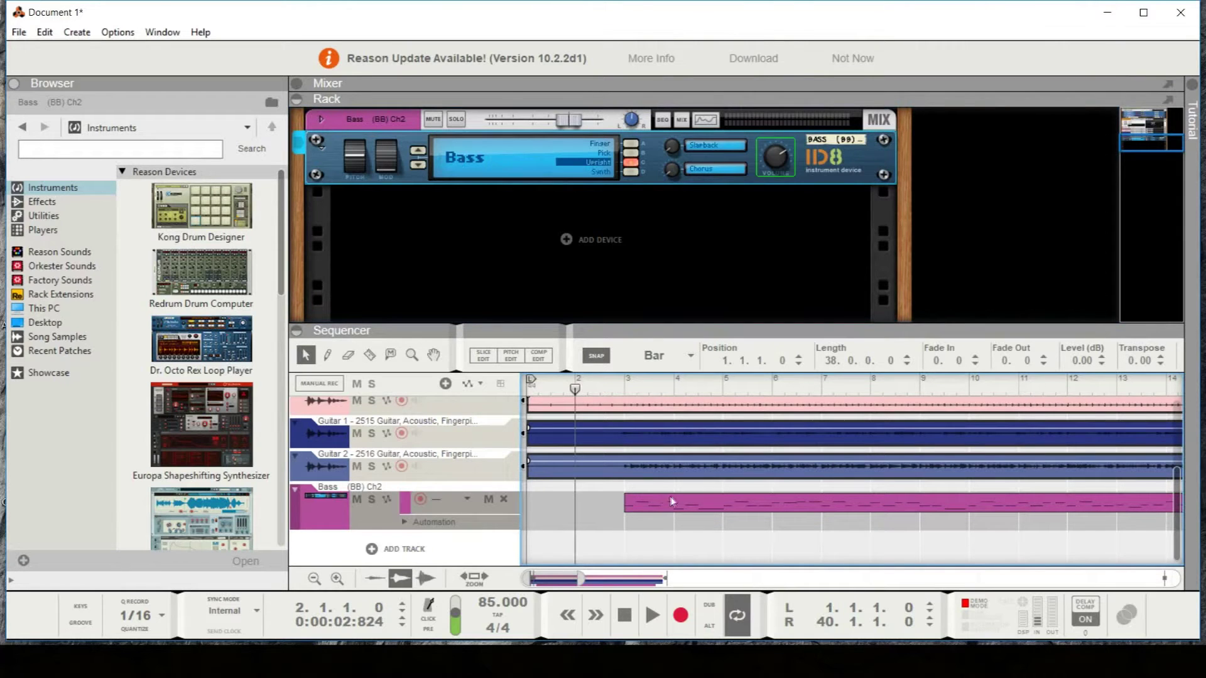
scroll(585, 522, up, 2)
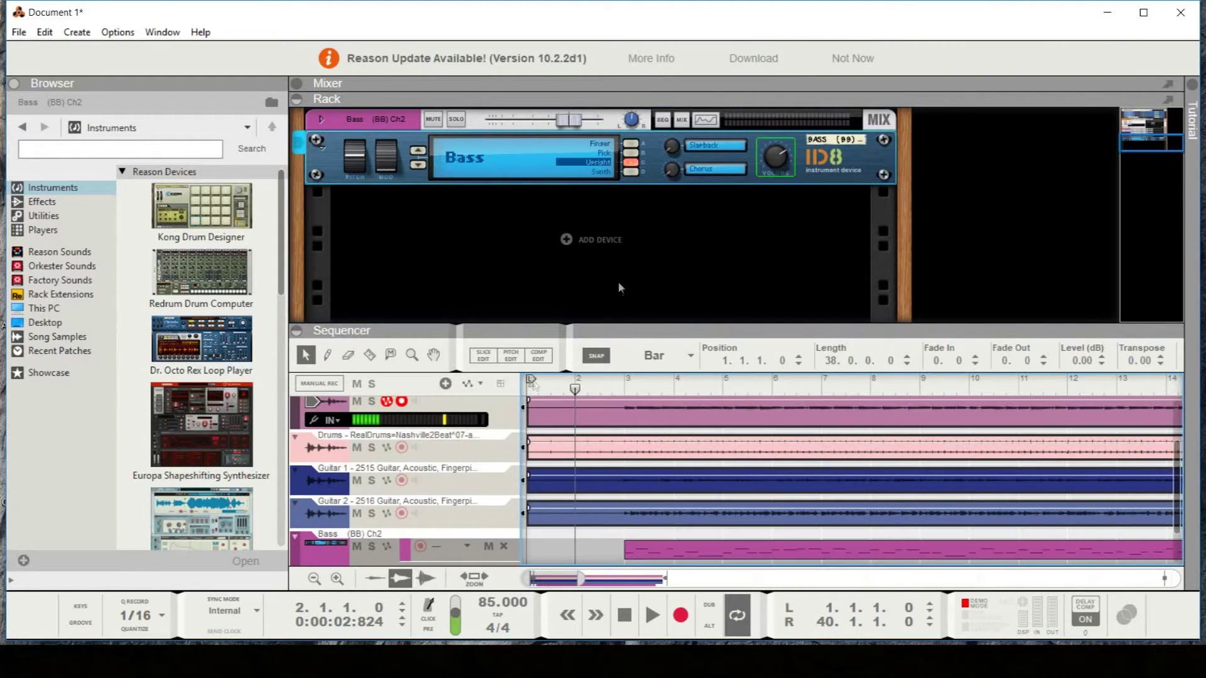
scroll(620, 252, up, 3)
click(441, 168)
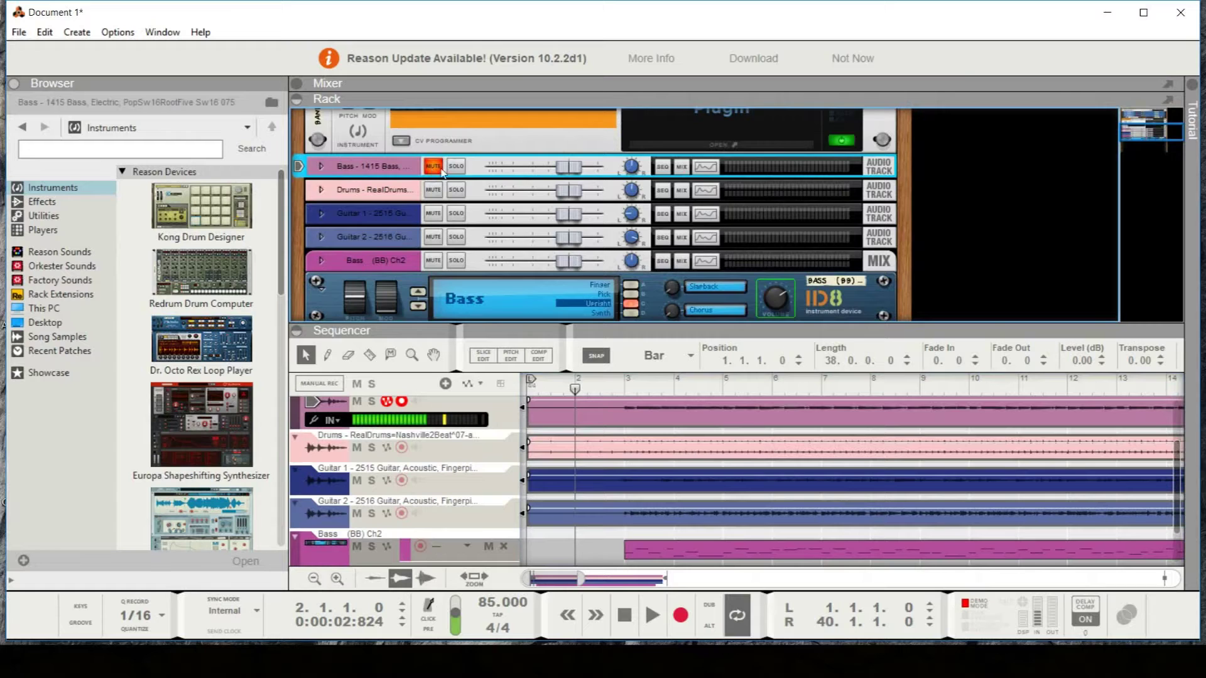
scroll(729, 195, down, 2)
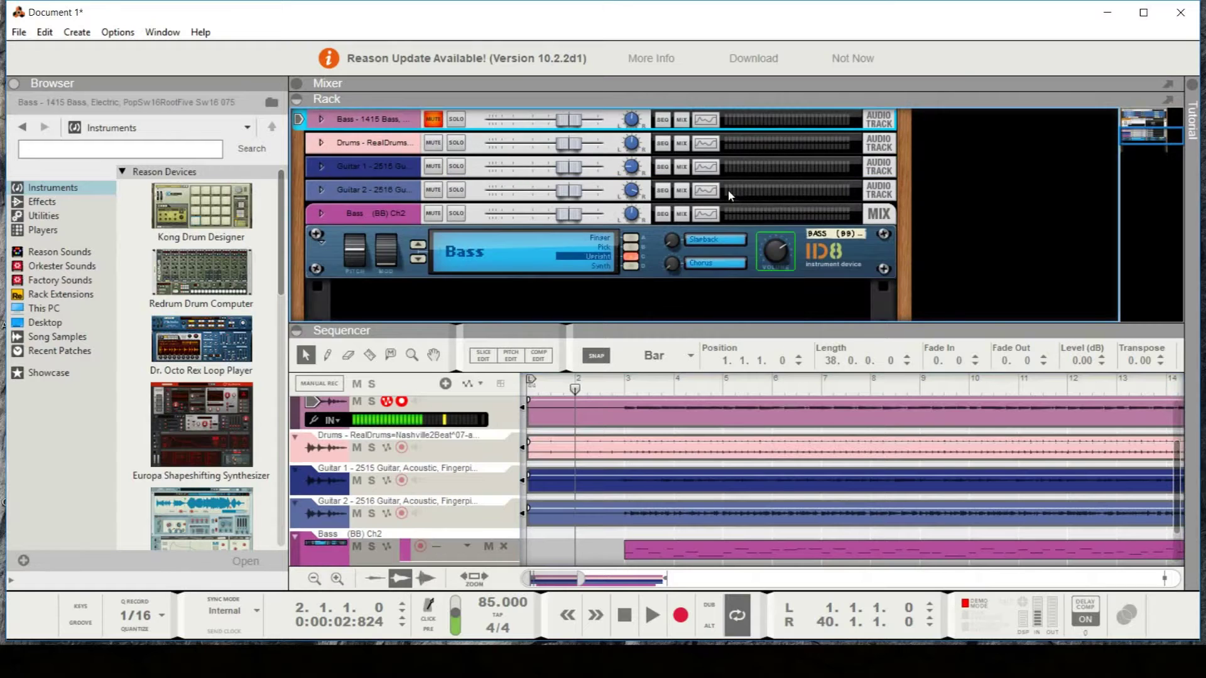
click(605, 385)
key(space)
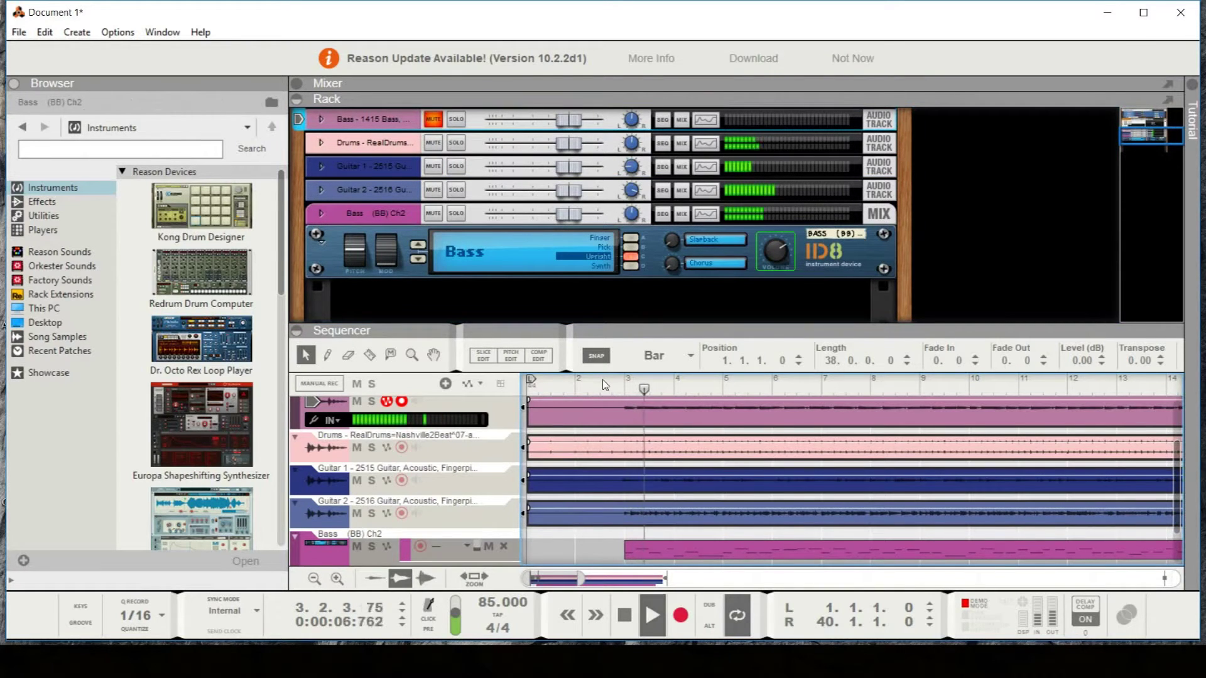
Set the ID8 bass volume to 4.3 dB, switch its sound to Finger and then Synth, and stop playback
click(767, 251)
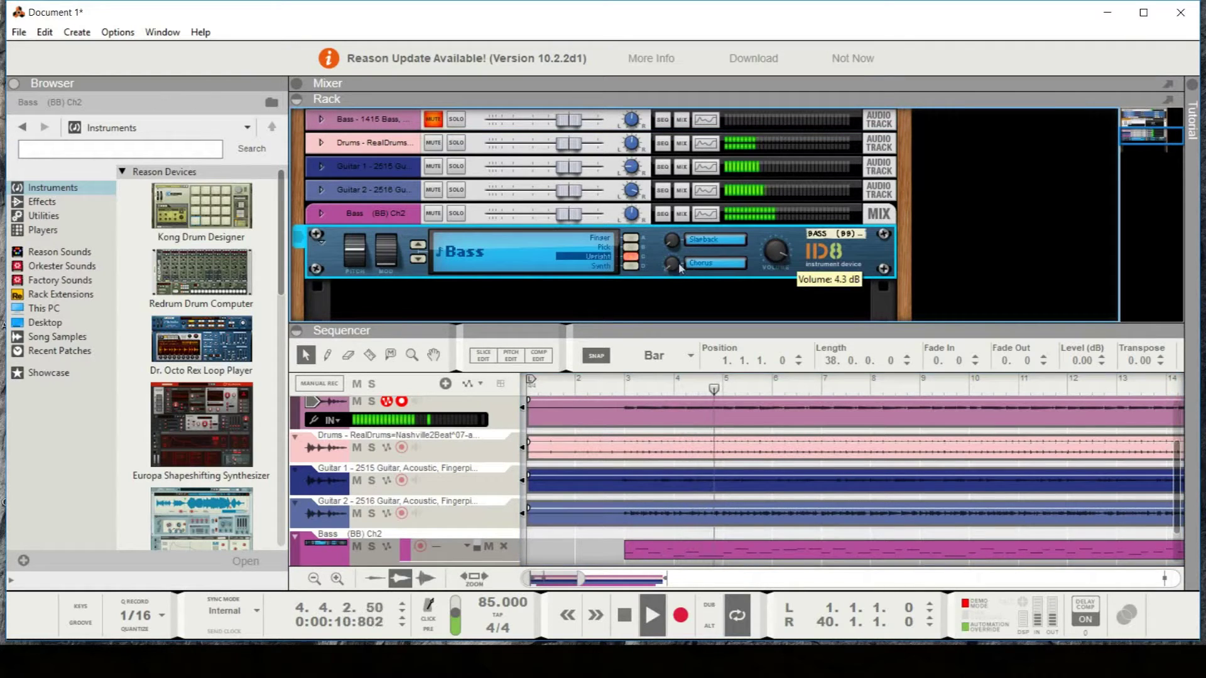
click(600, 238)
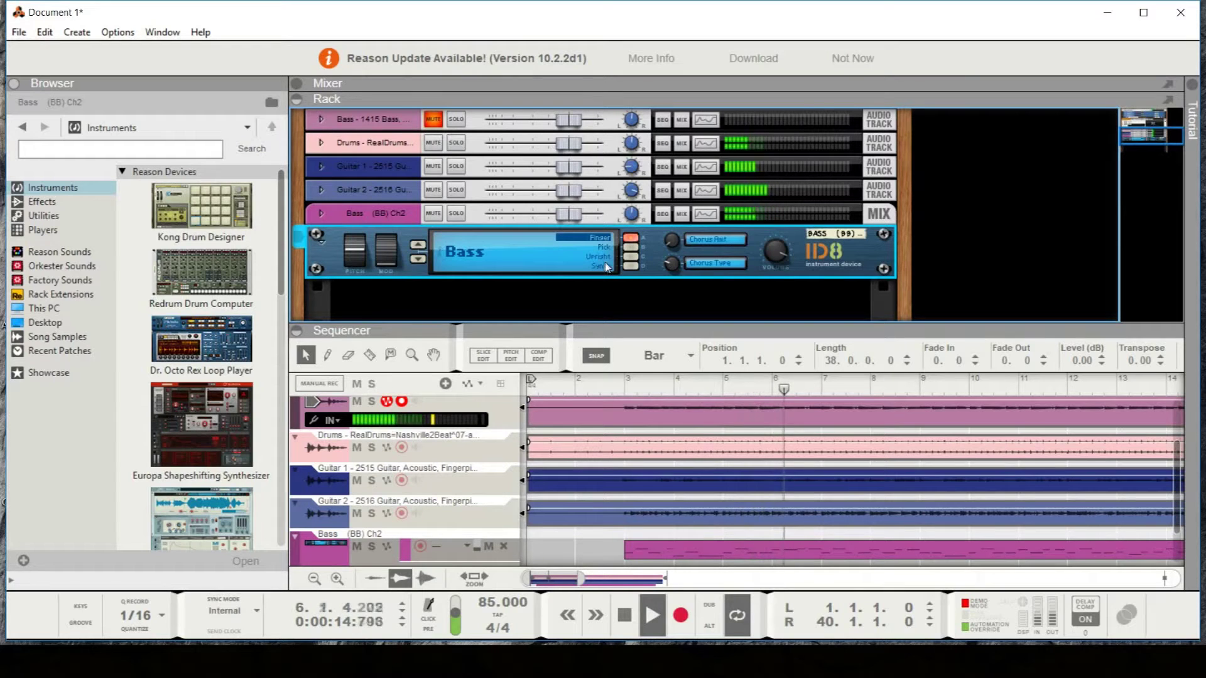
click(604, 265)
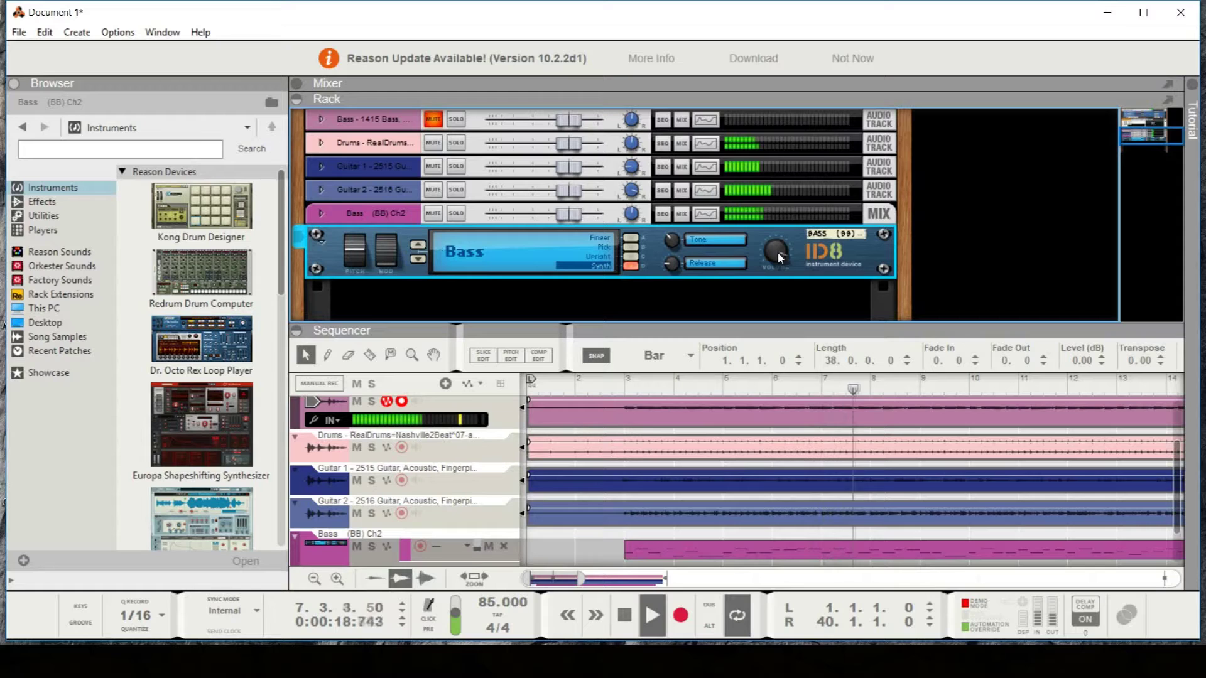
scroll(757, 440, down, 2)
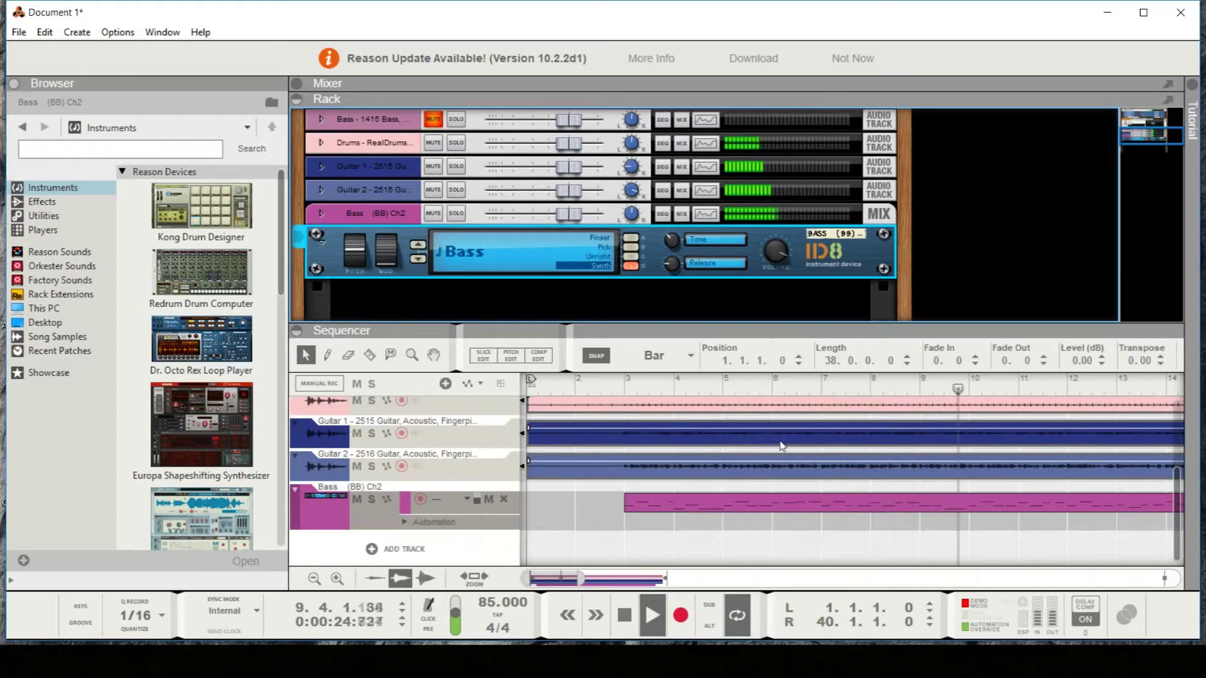
key(space)
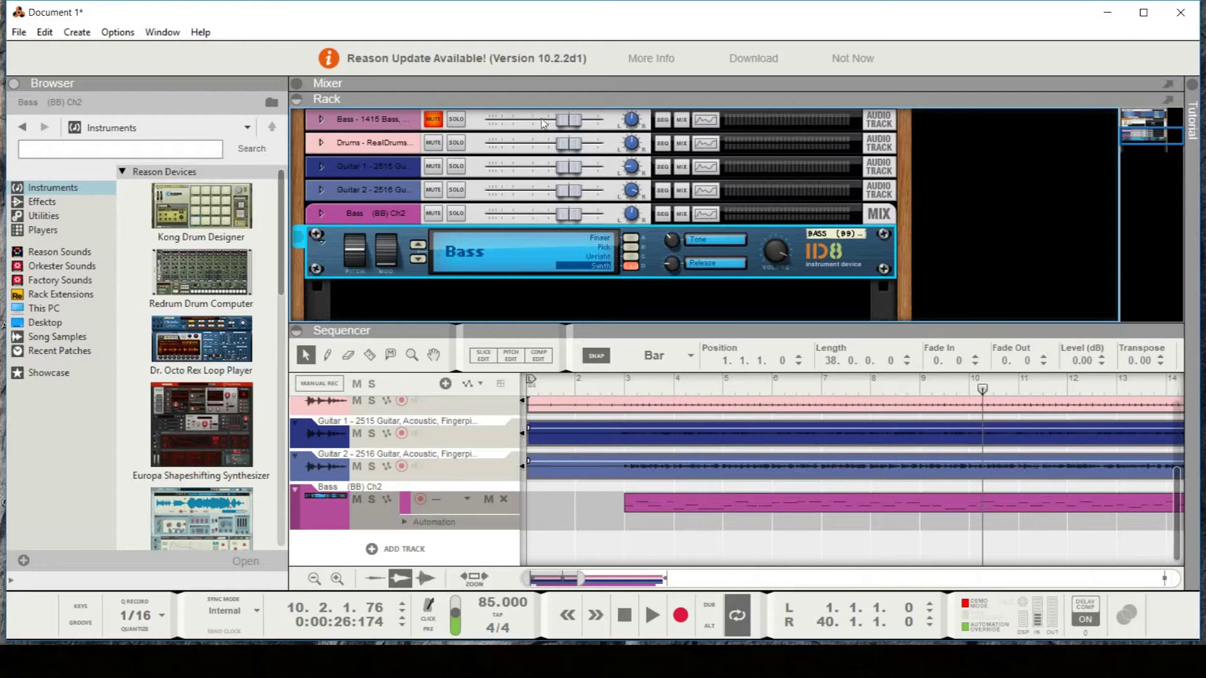
Create a new empty song document
click(19, 33)
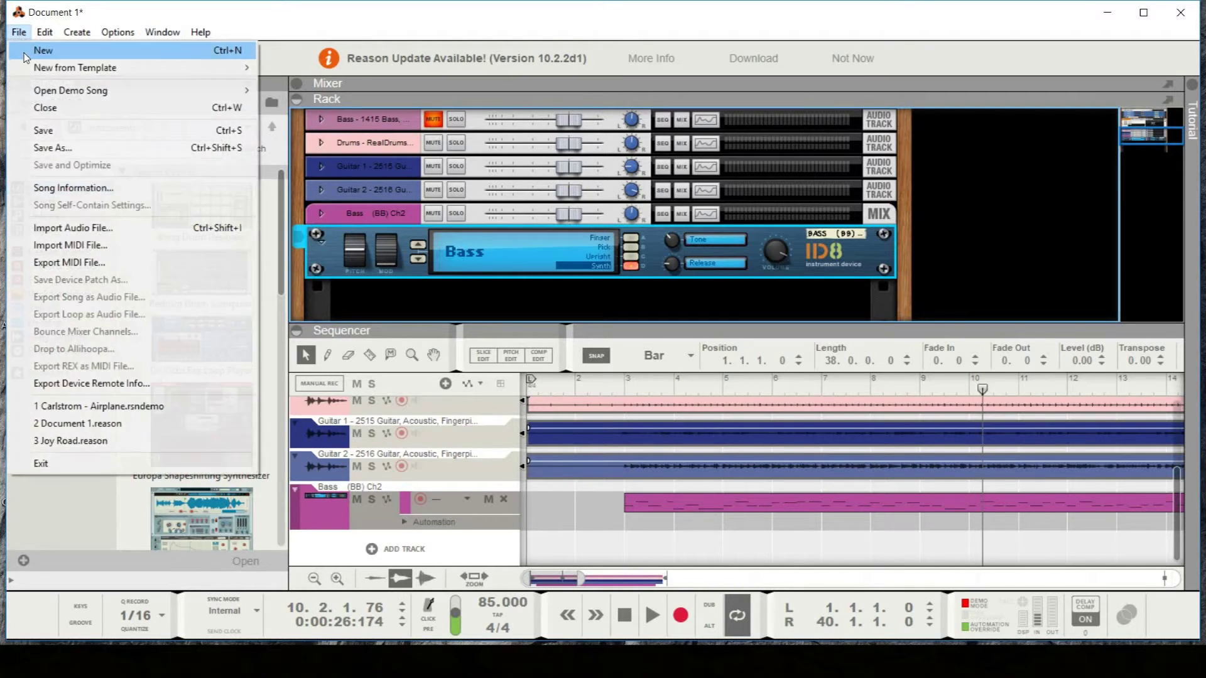
click(37, 48)
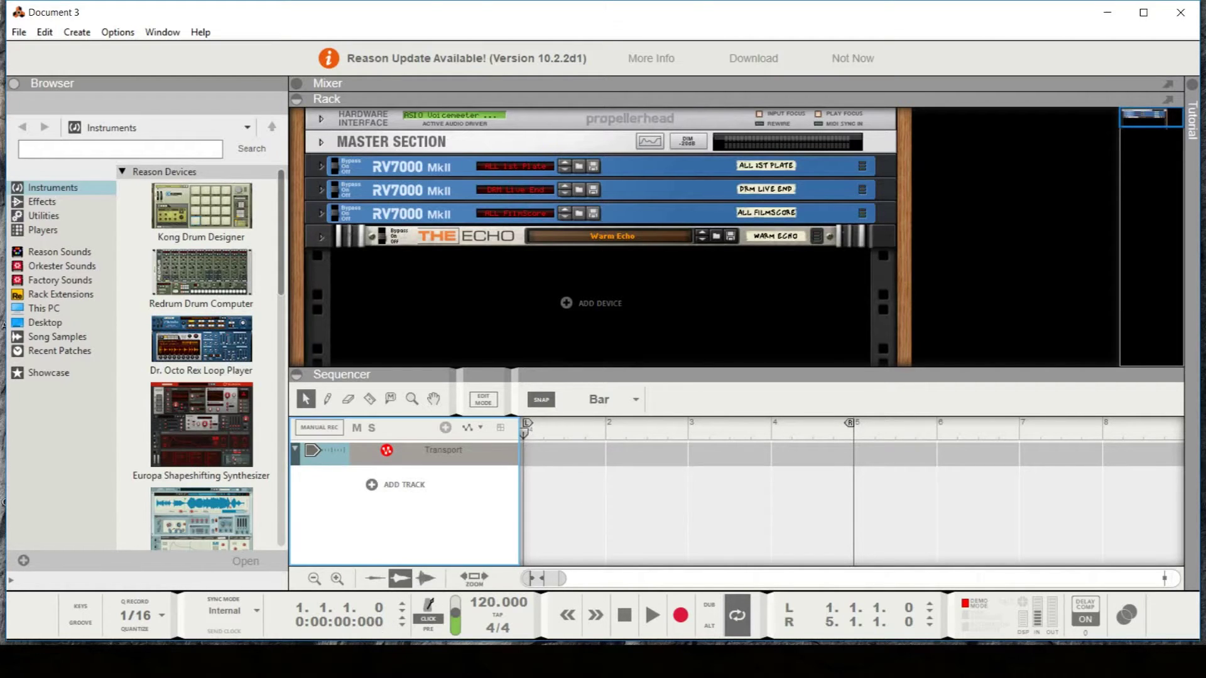
Switch to File Explorer, browse from the C: drive to bb\bbplugin\Files, examine the Band-in-a-Box plugin files, and minimise the window
key(alt+Tab)
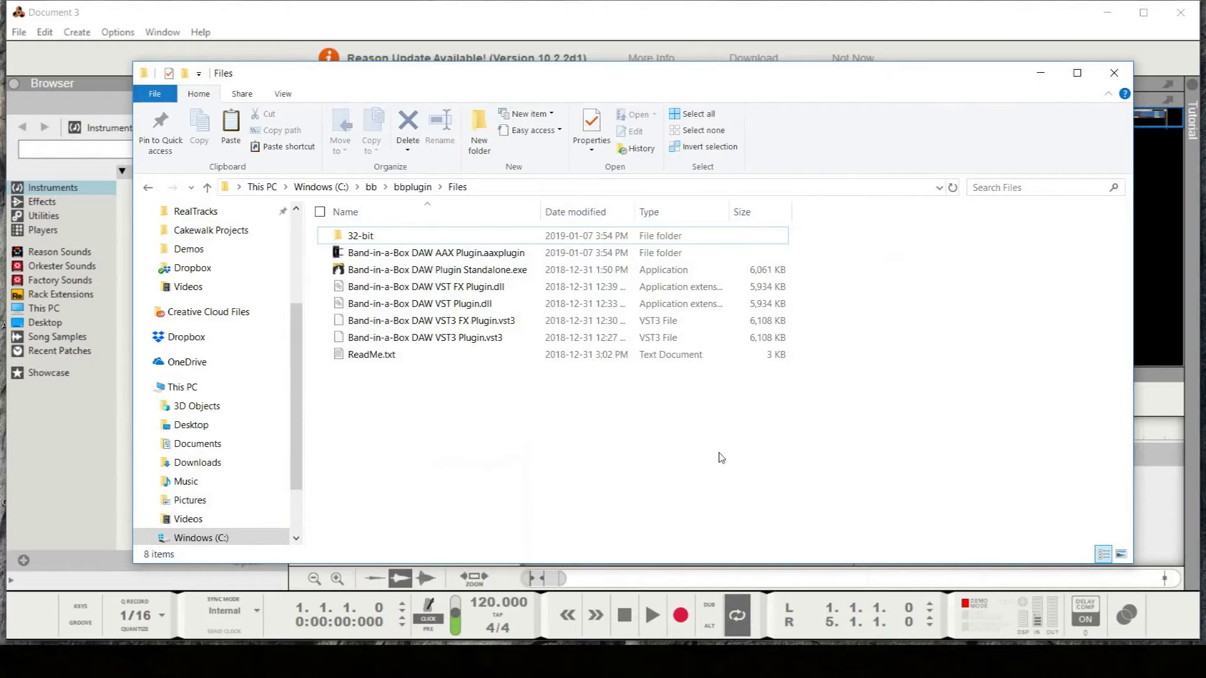
click(371, 188)
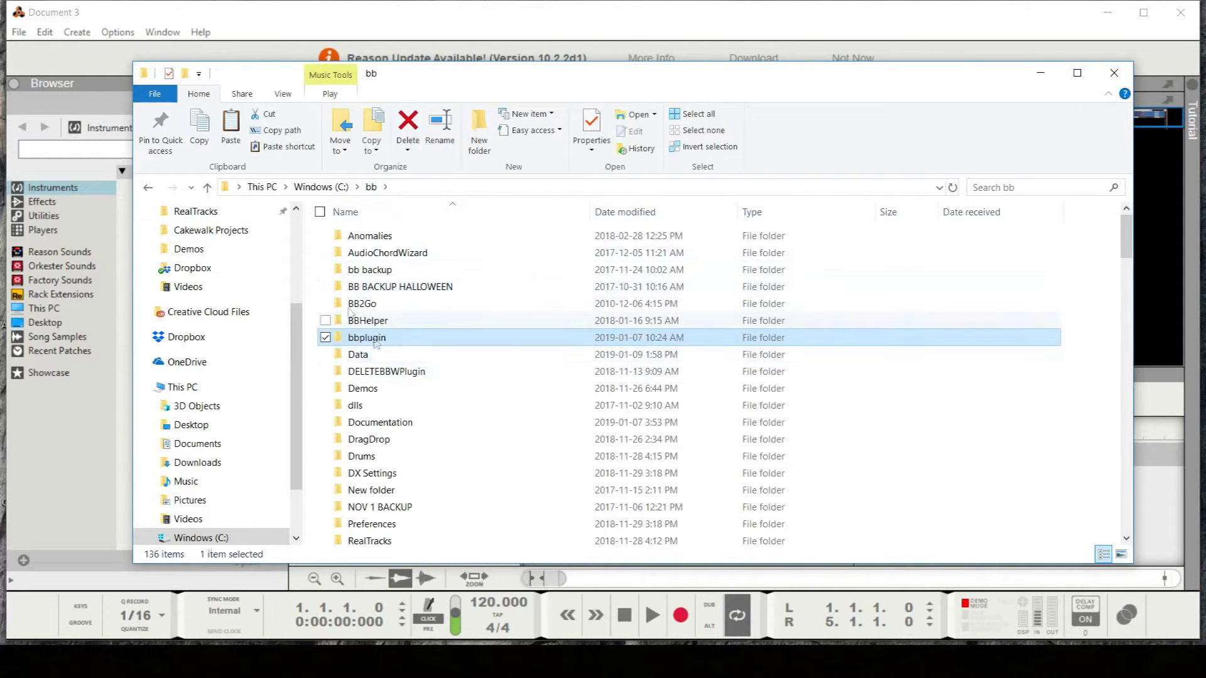
click(323, 188)
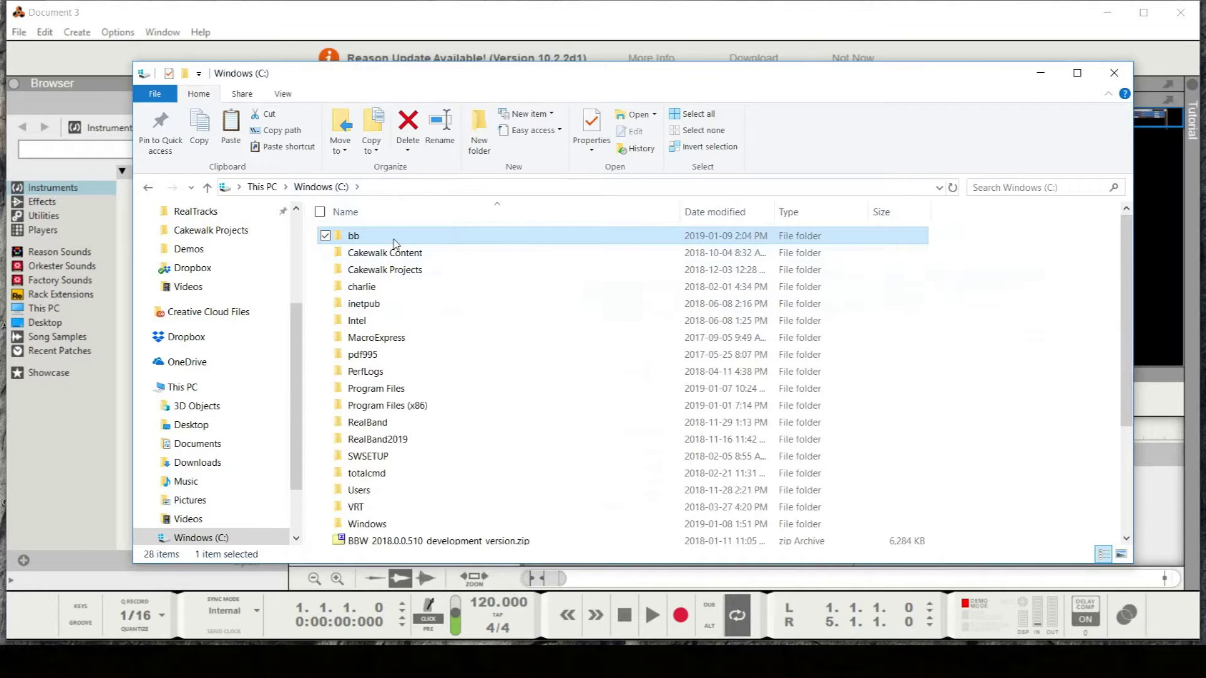
double_click(551, 237)
double_click(395, 338)
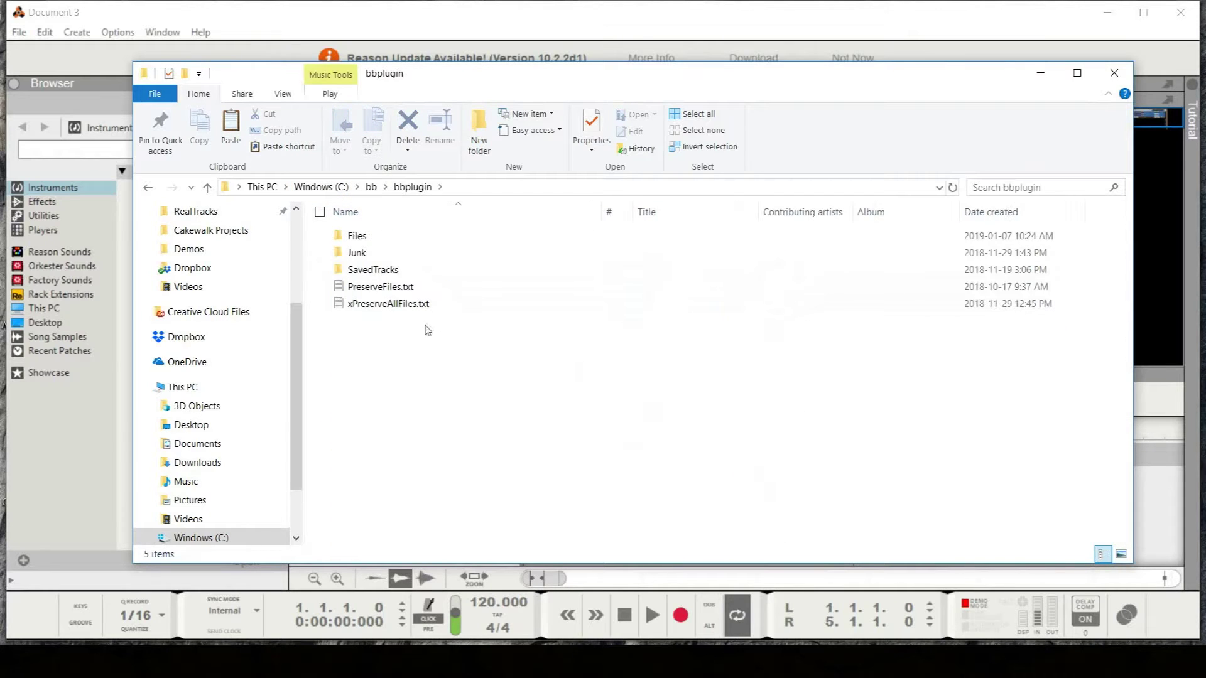
click(409, 240)
double_click(409, 238)
drag(483, 396, 497, 293)
click(510, 432)
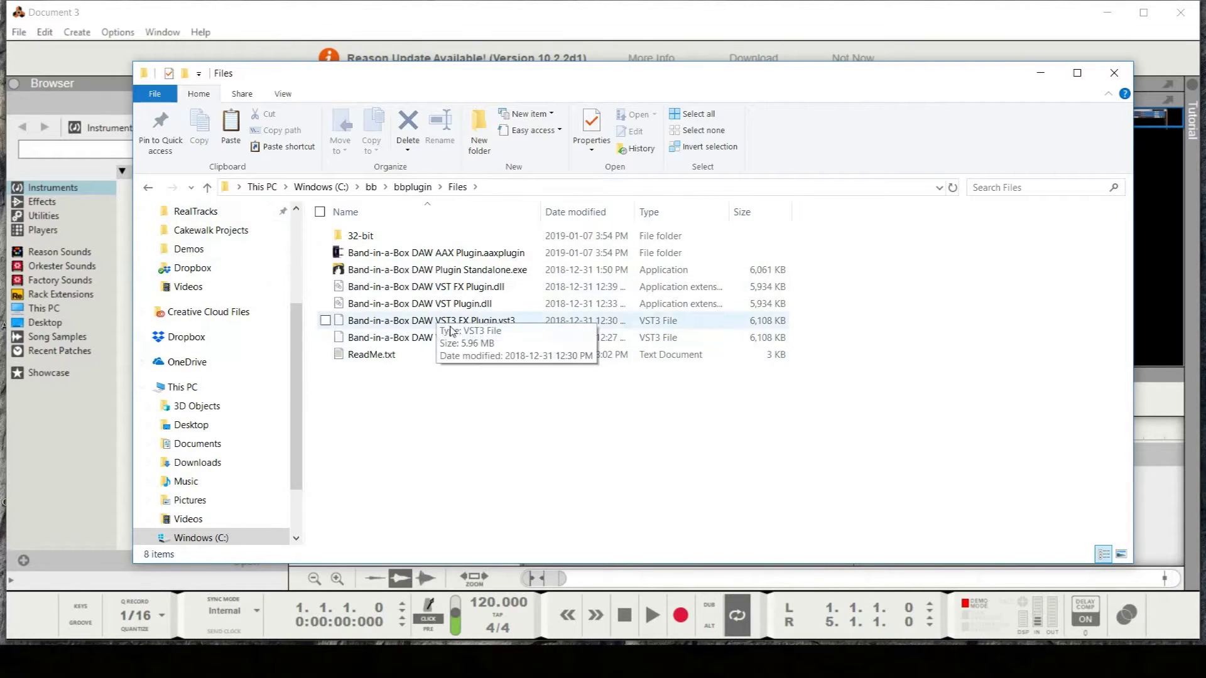
scroll(263, 340, up, 1)
scroll(263, 340, up, 1)
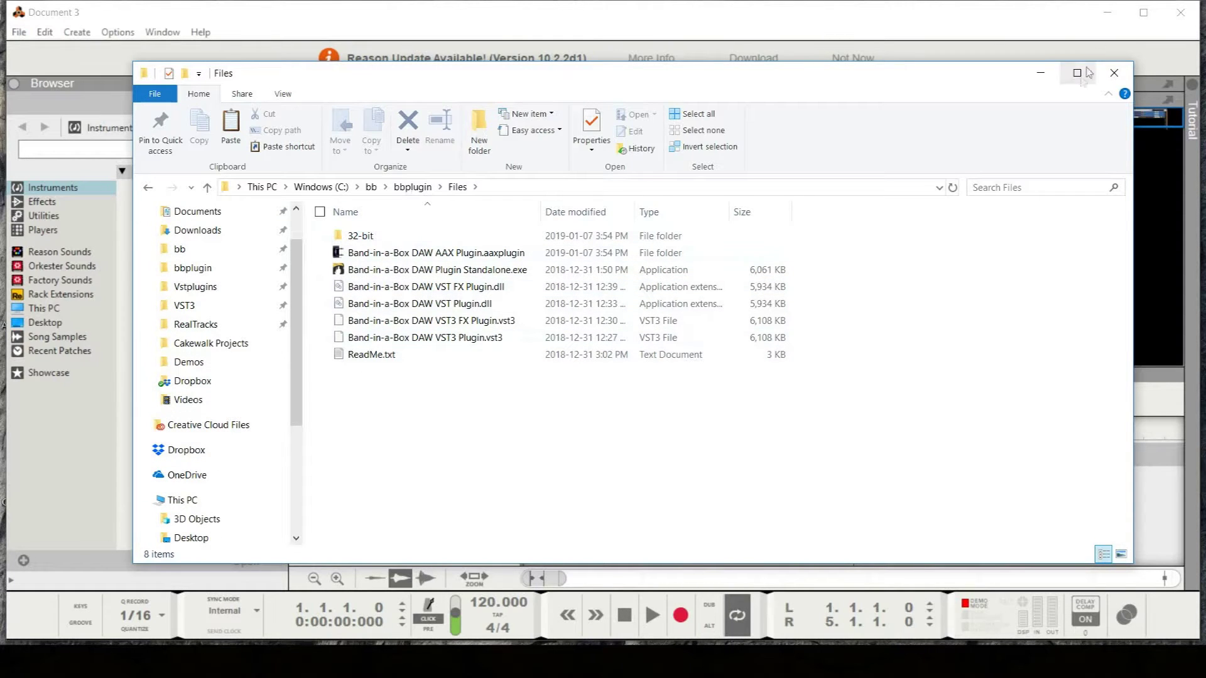
click(1040, 73)
Open Reason's Advanced preferences and select C:\Program Files\VSTplugins\ in the VST plugin folders list
click(41, 34)
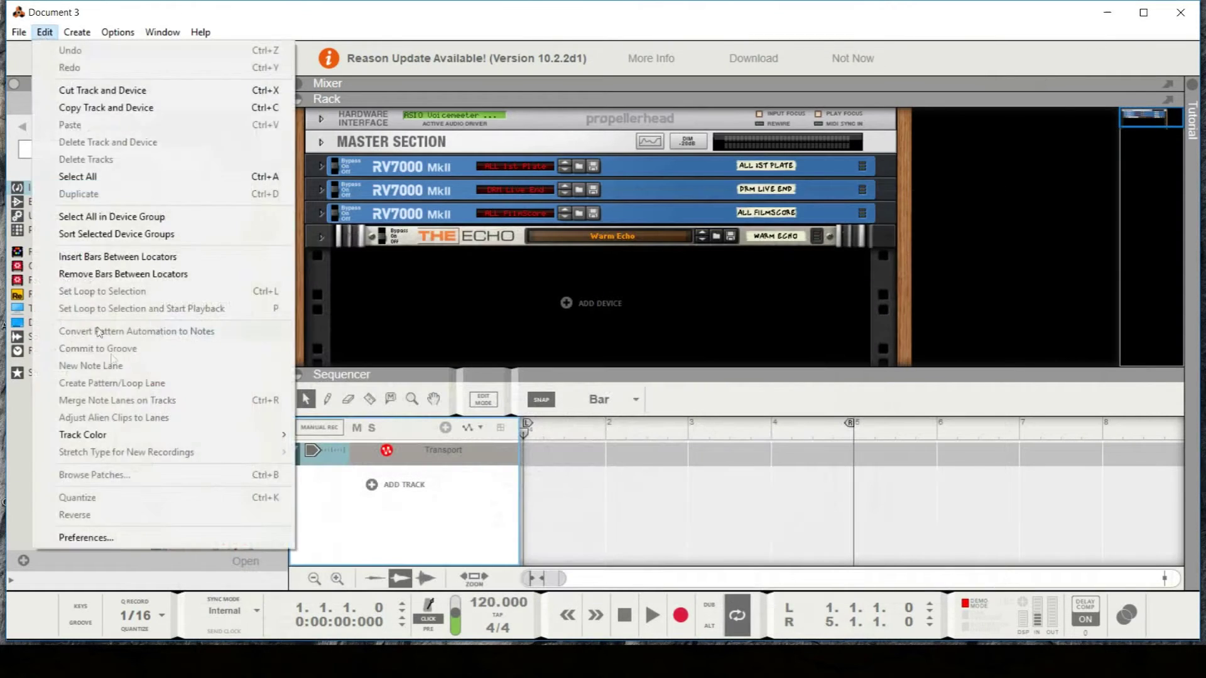
click(160, 535)
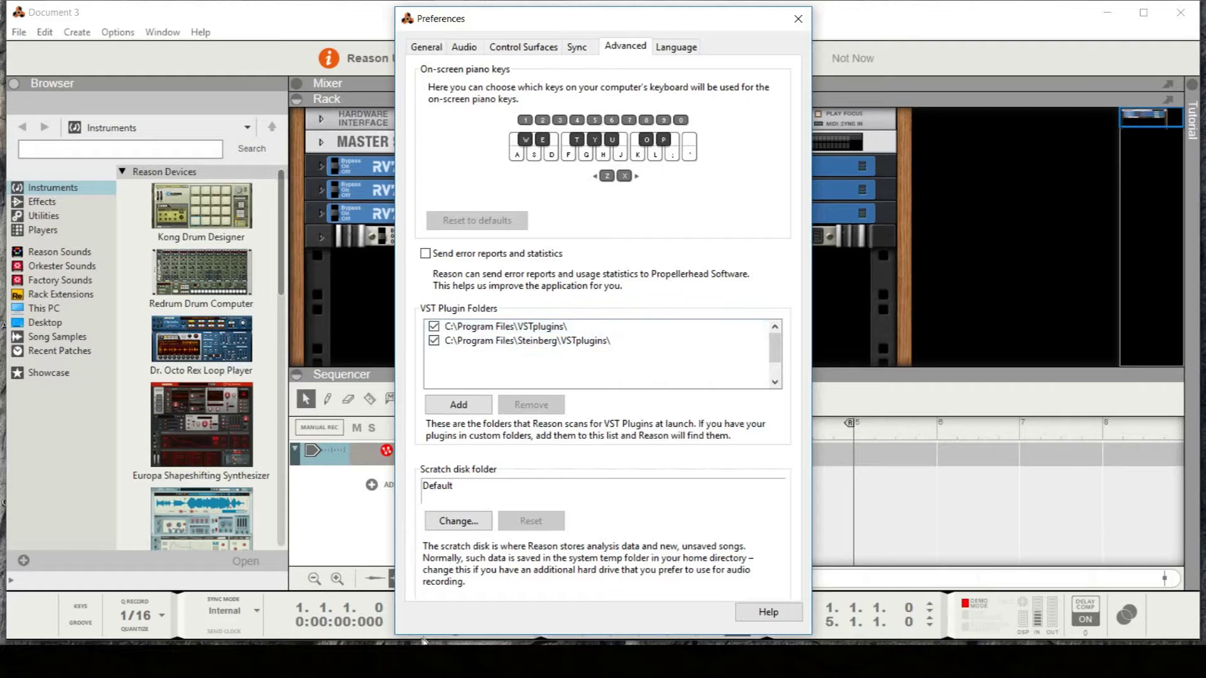
click(543, 333)
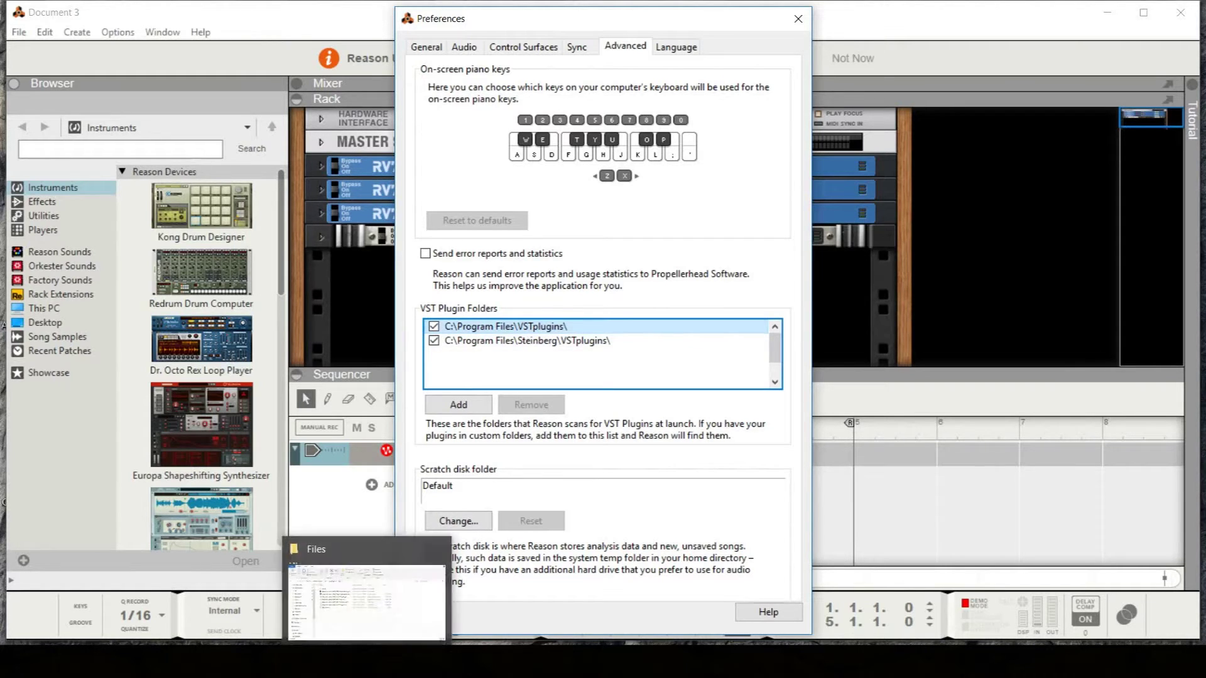
Check C:\Program Files\Vstplugins in File Explorer for Band-in-a-Box DAW VST Plugin.dll, minimise File Explorer, and close Reason's preferences
click(371, 600)
click(216, 286)
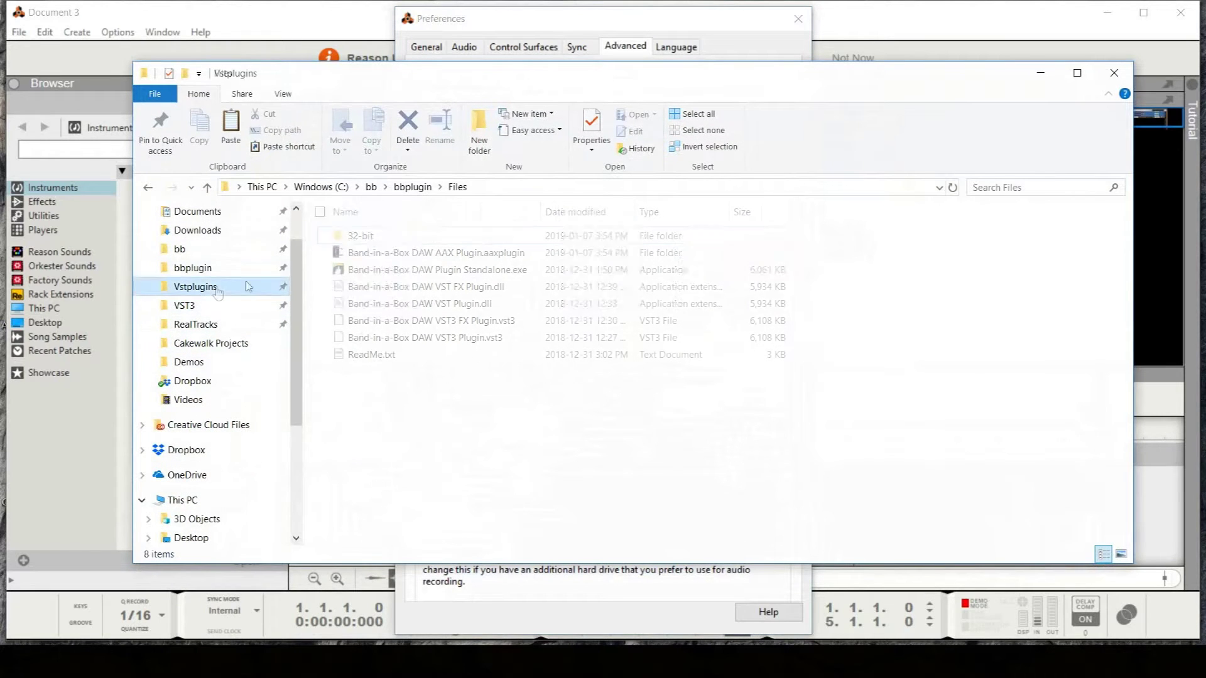
click(547, 187)
click(472, 188)
key(ctrl+a)
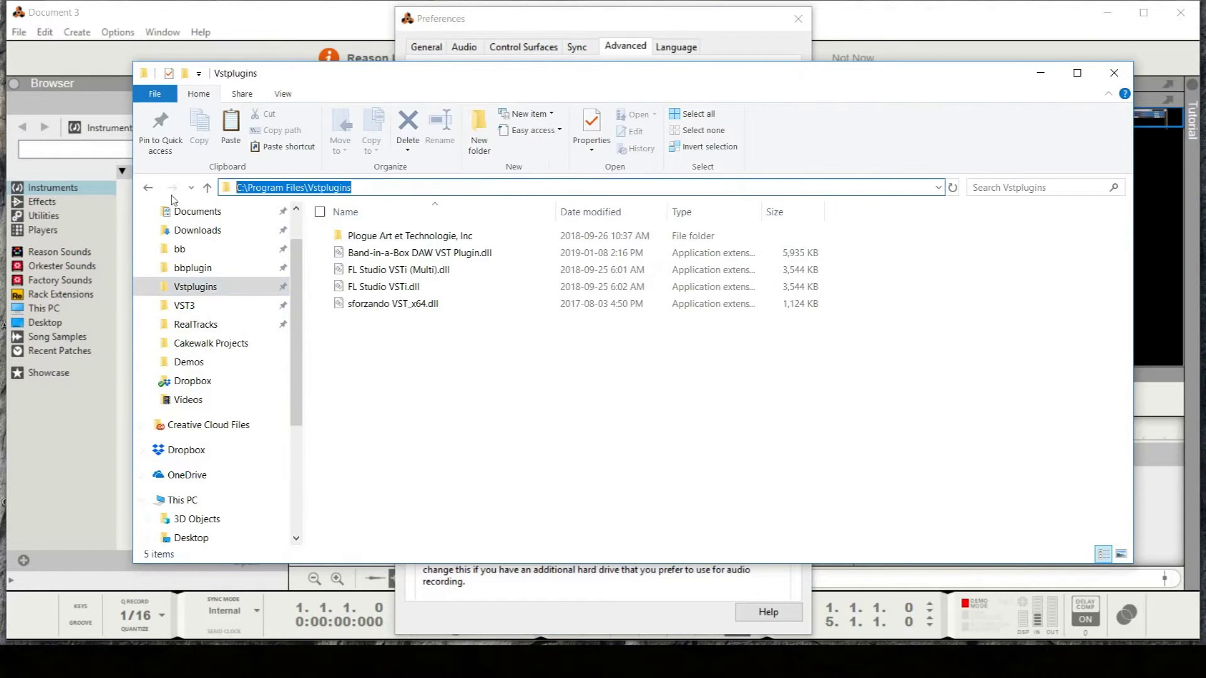
click(520, 398)
click(463, 253)
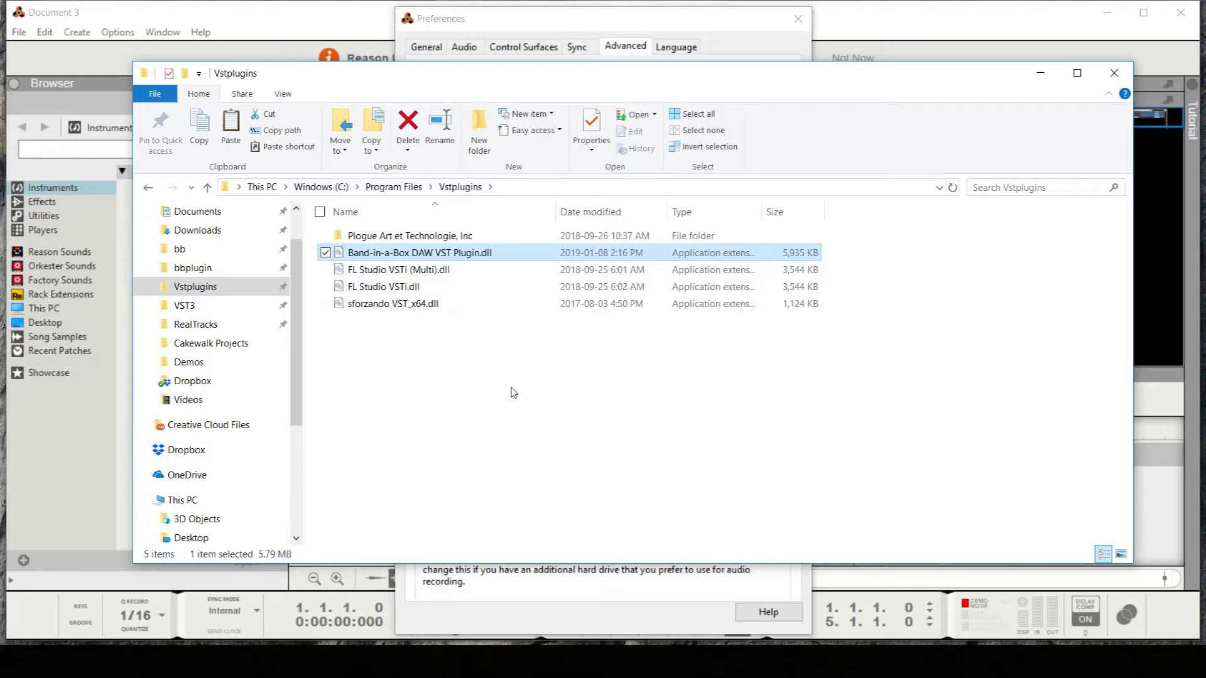
click(1041, 73)
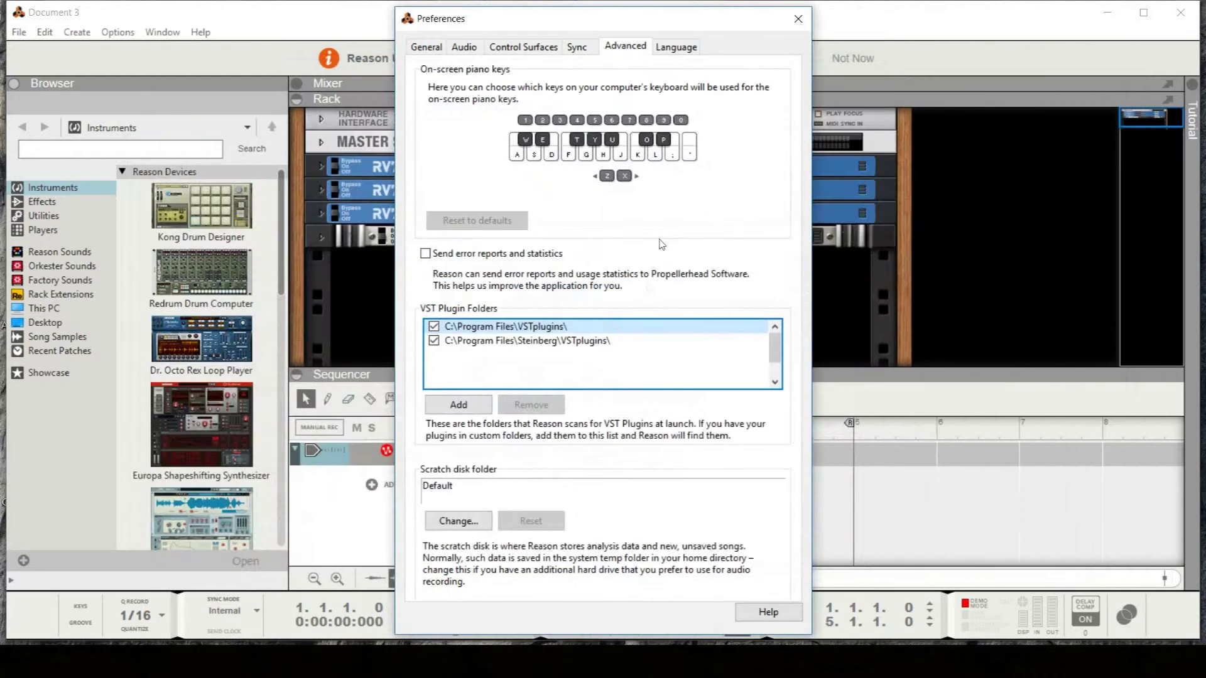
click(798, 19)
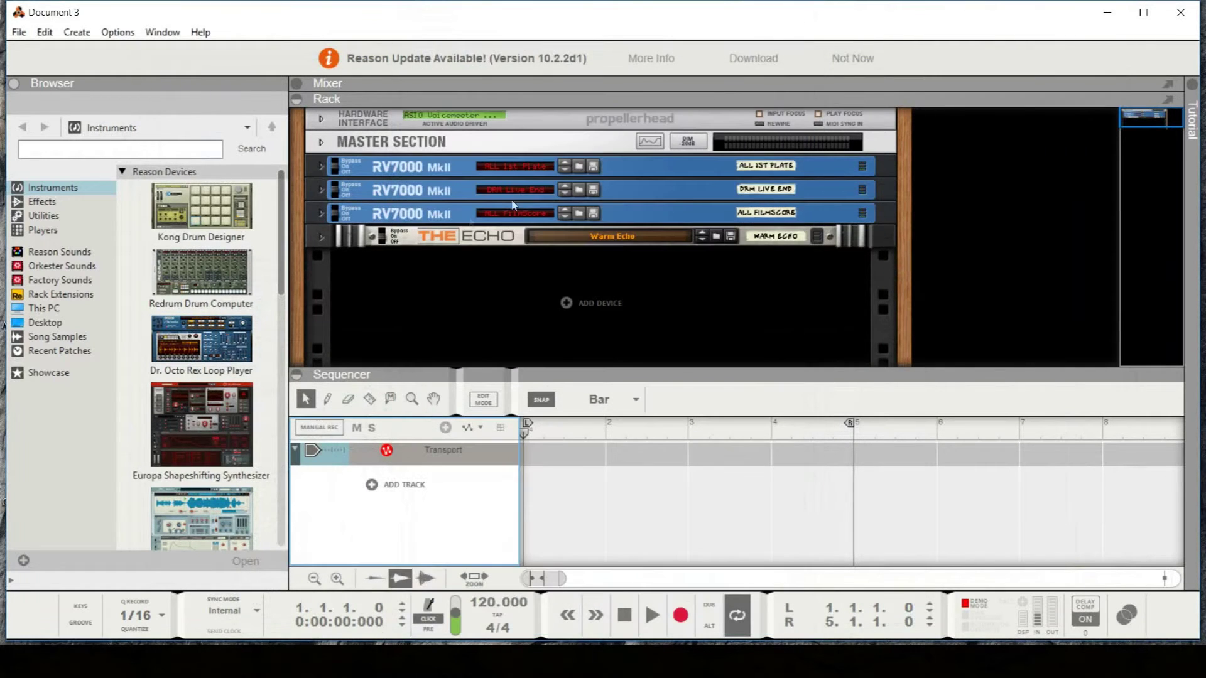
Add the Band-in-a-Box DAW VST Plugin from the PG Music Inc. instruments to the empty area of the rack
click(53, 188)
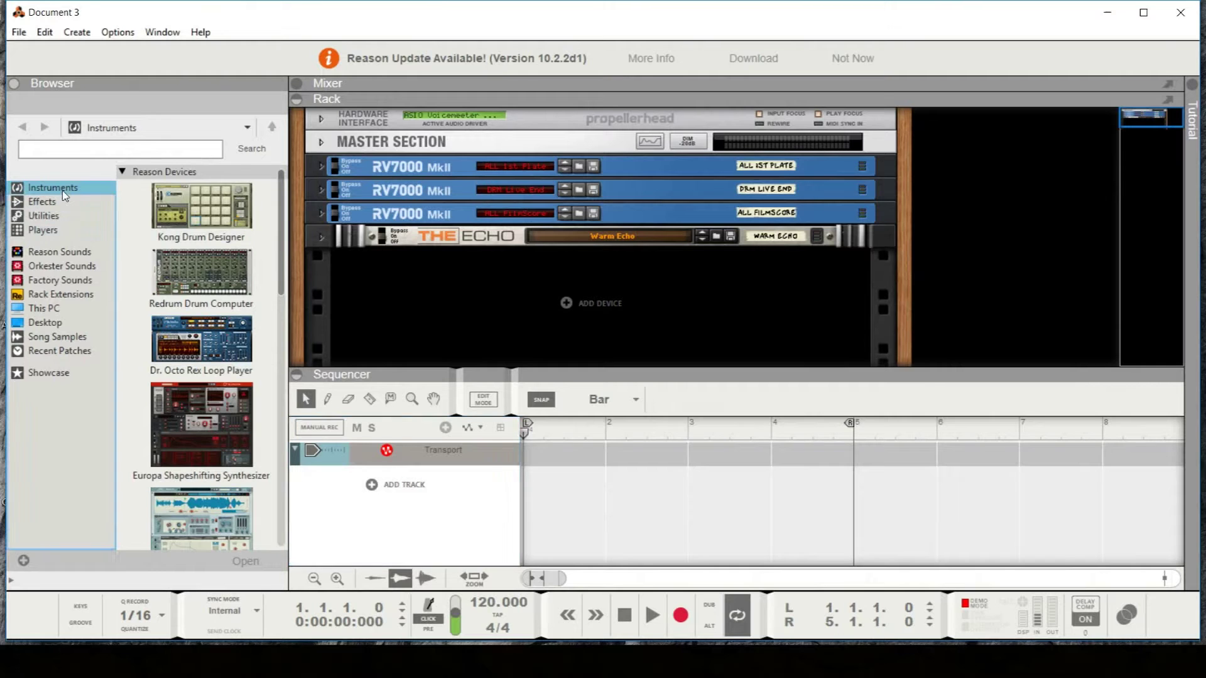
scroll(274, 268, down, 2)
scroll(234, 330, down, 15)
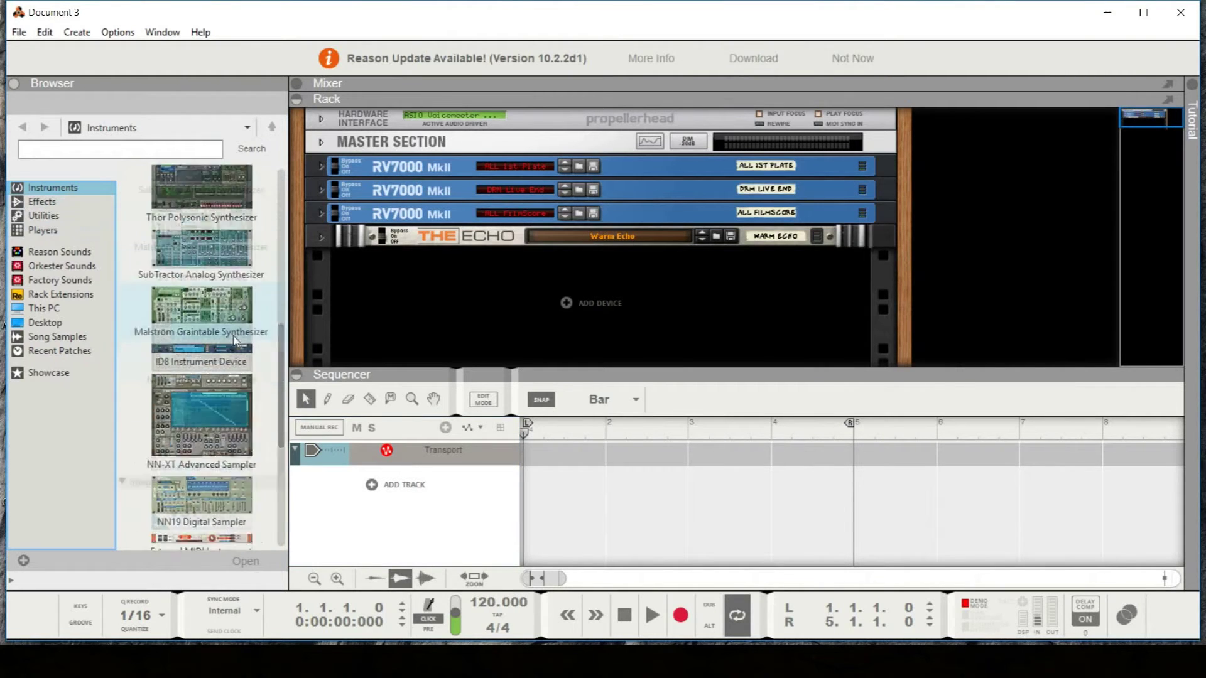
click(183, 445)
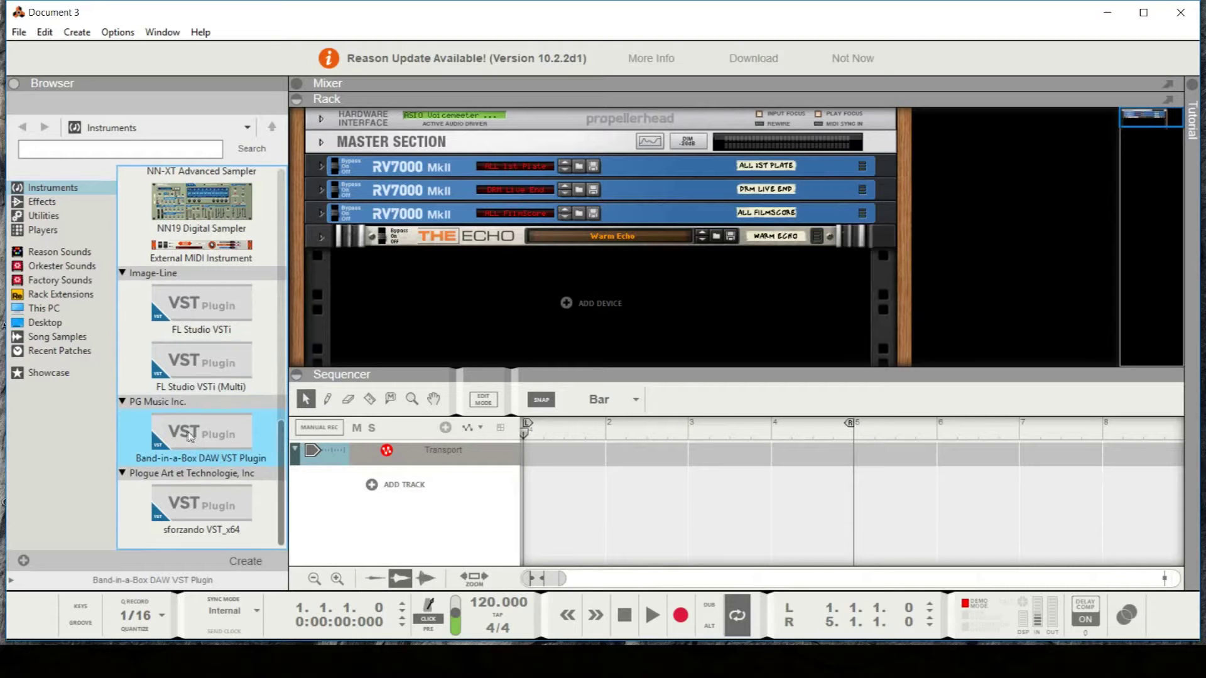
drag(185, 435, 577, 296)
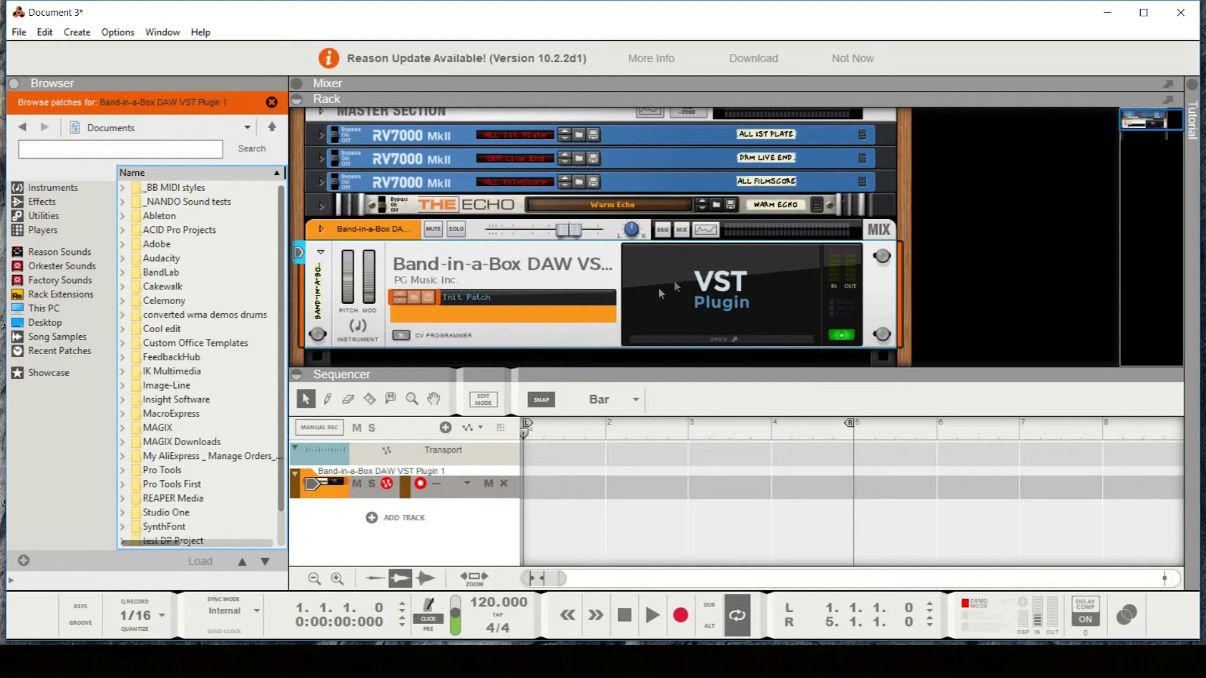
Open the Band-in-a-Box plugin's window, enlarge it, and move it over the rack and sequencer
click(730, 328)
drag(280, 55, 522, 28)
drag(757, 452, 859, 482)
drag(557, 41, 820, 101)
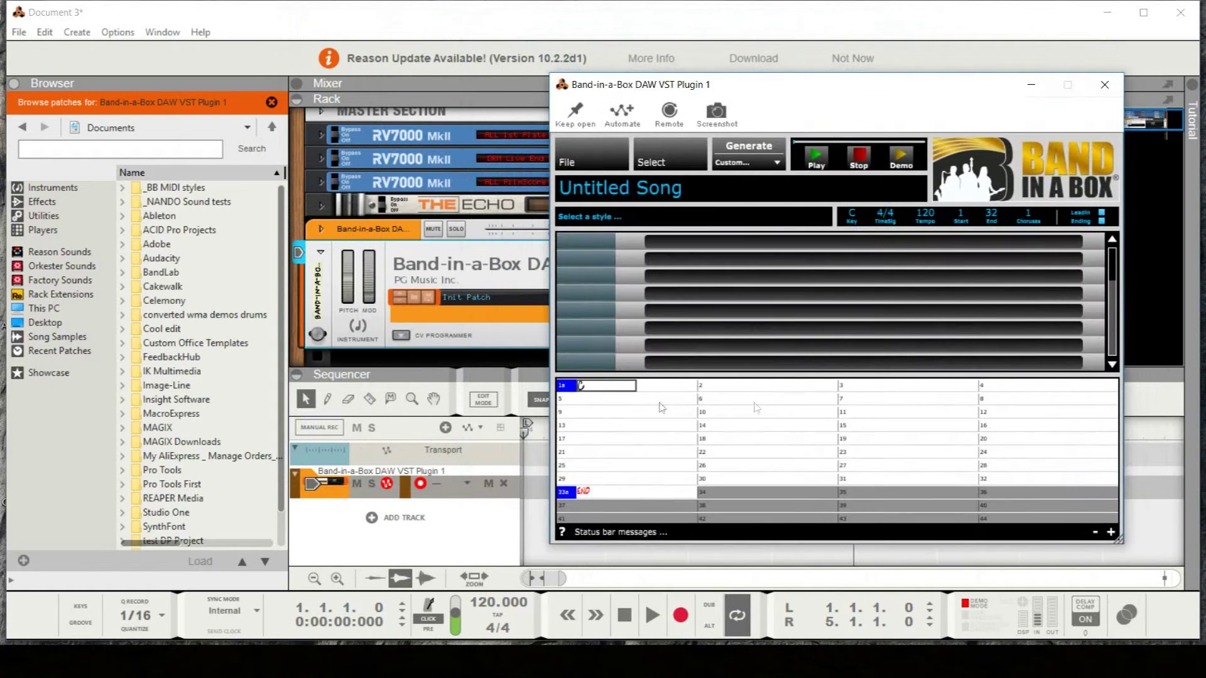
Enter the chords G, Am and F in bars 2, 3 and 4 of the plugin's chord sheet
click(929, 468)
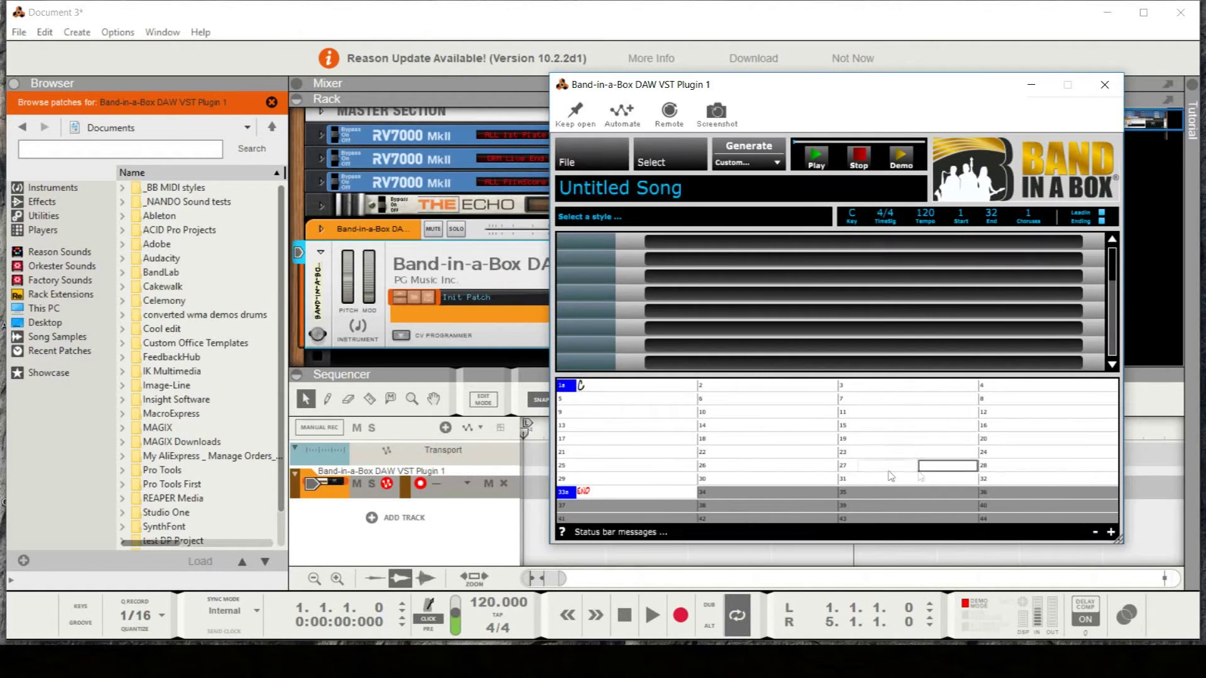
key(Left)
key(Left)
key(Left)
key(Up)
key(Up)
key(Up)
key(Up)
key(Left)
key(Left)
key(Up)
key(Right)
key(Up)
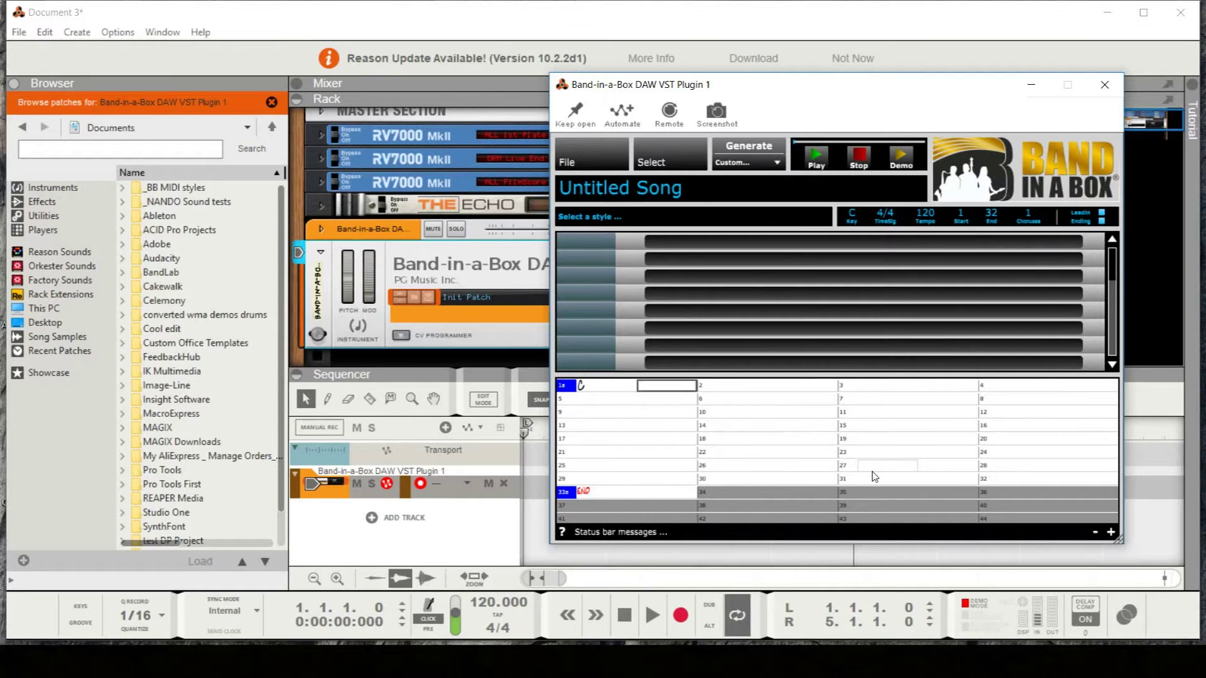
key(Right)
key(Right)
text(G)
key(Return)
text(Am)
key(Return)
text(F)
key(Return)
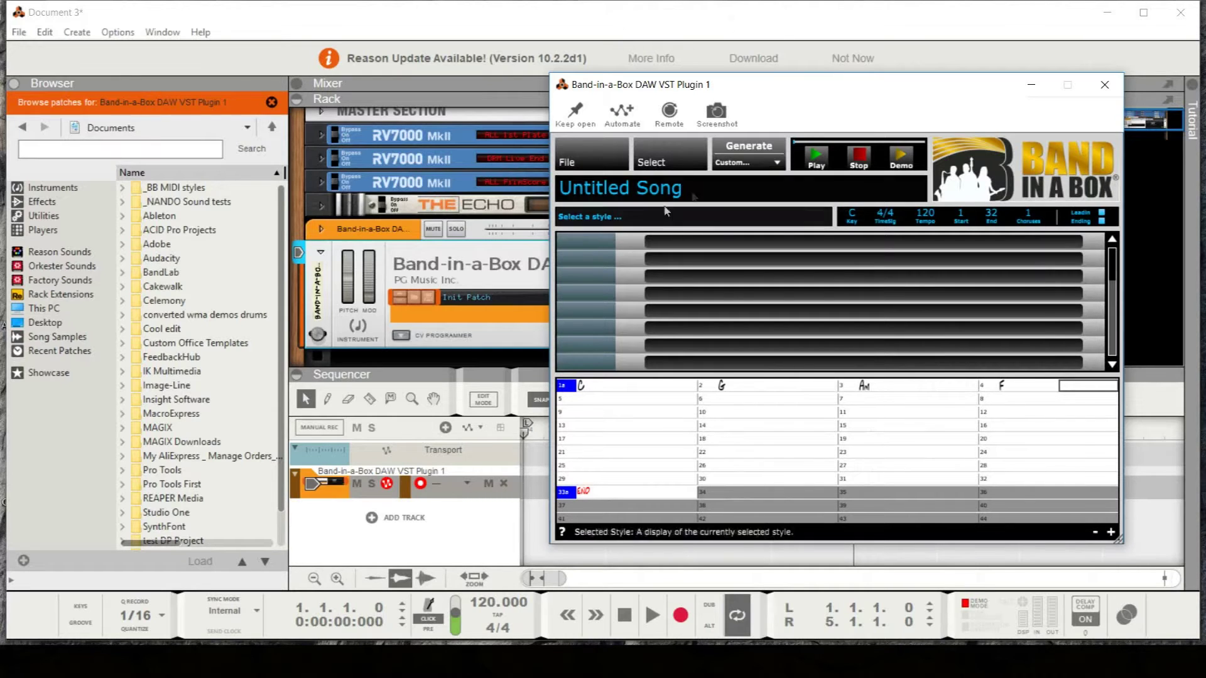
Open the plugin's StylePicker and audition the Bossa Guitar Trio style (_BOSSAGT)
click(680, 154)
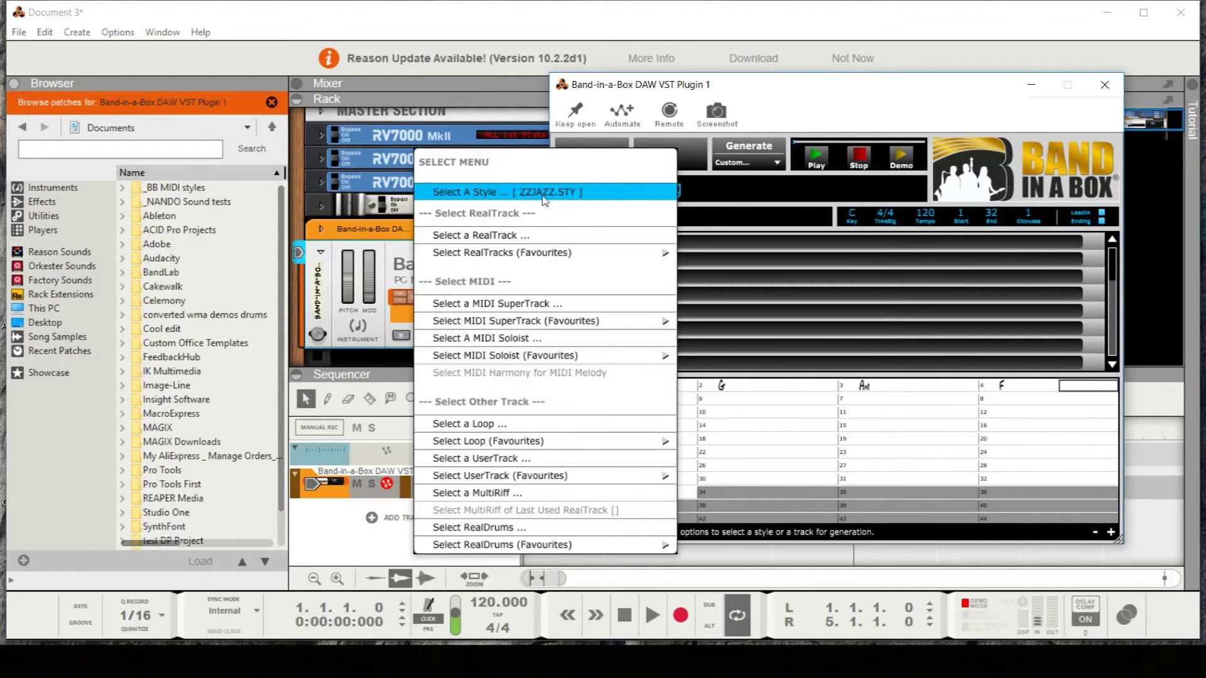
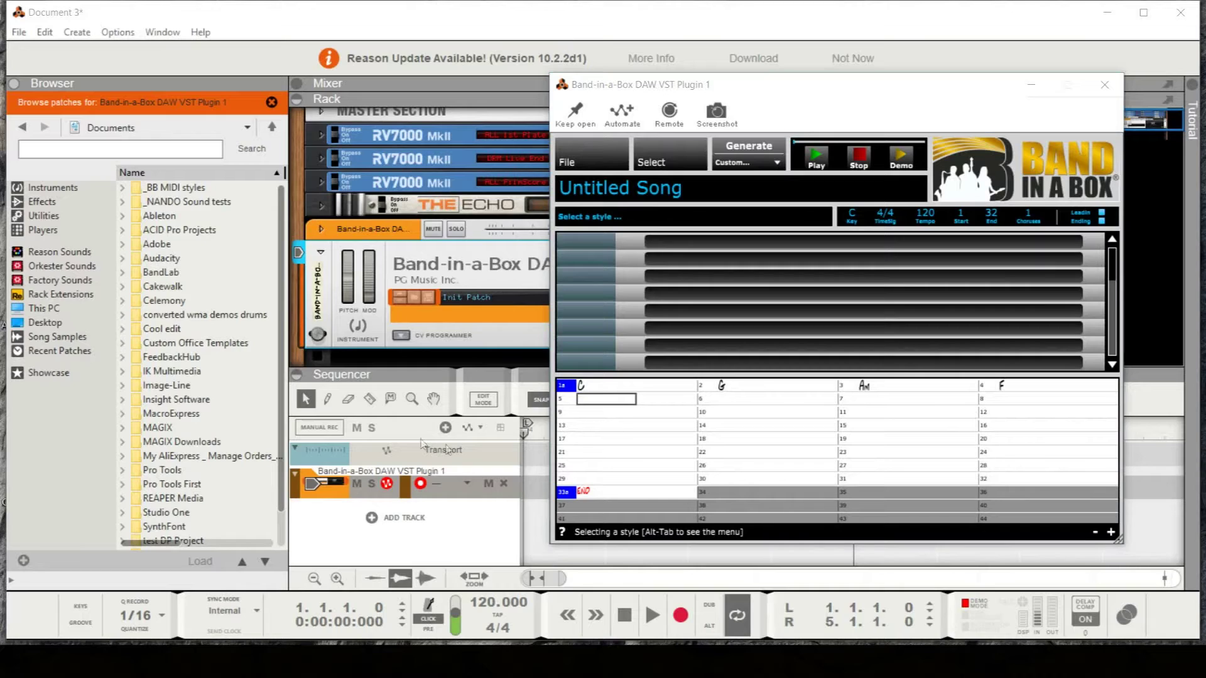
click(639, 145)
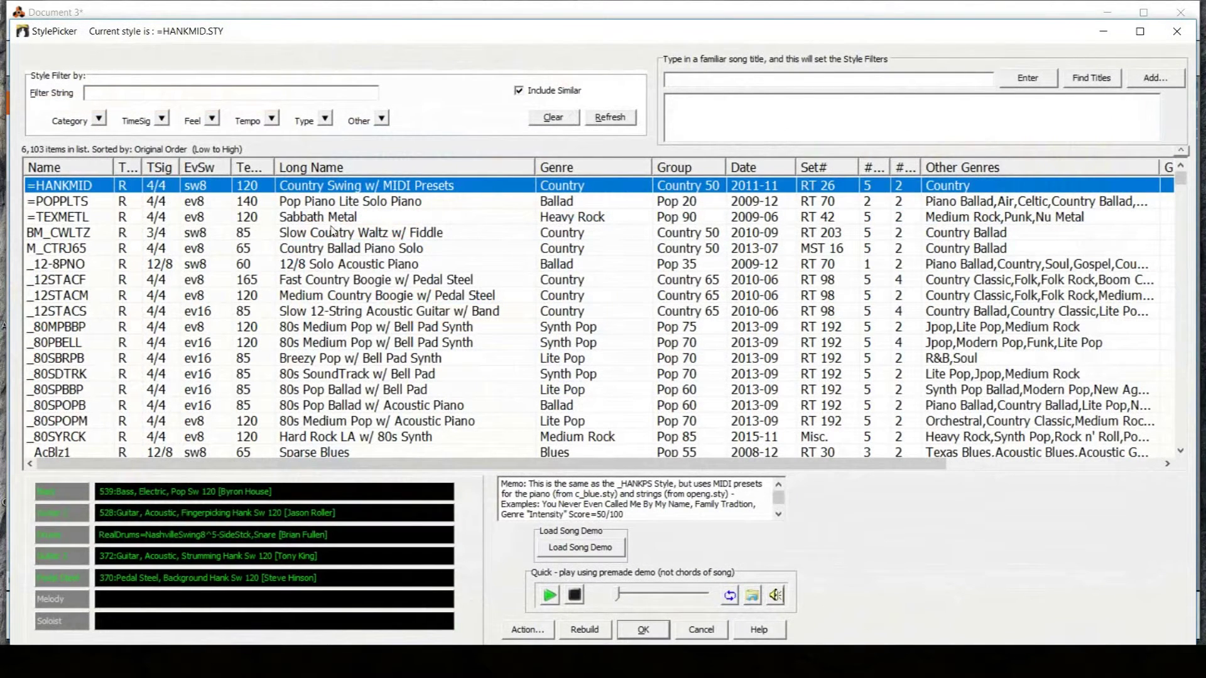
scroll(399, 283, down, 20)
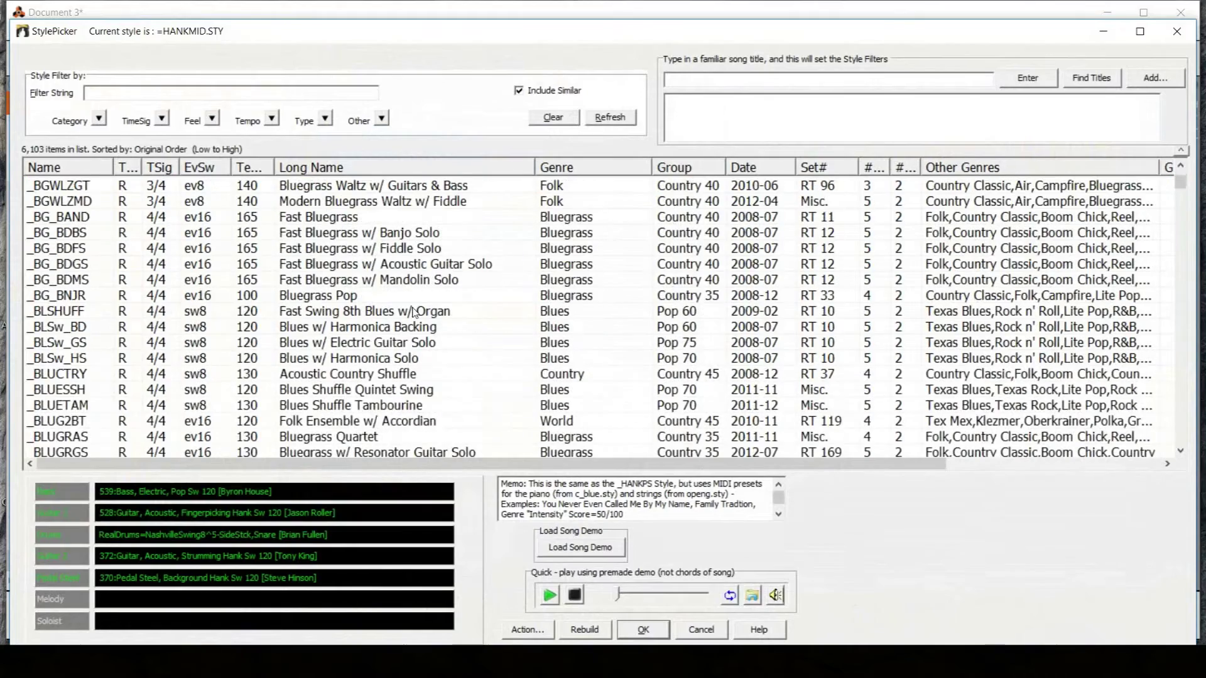
scroll(414, 312, down, 15)
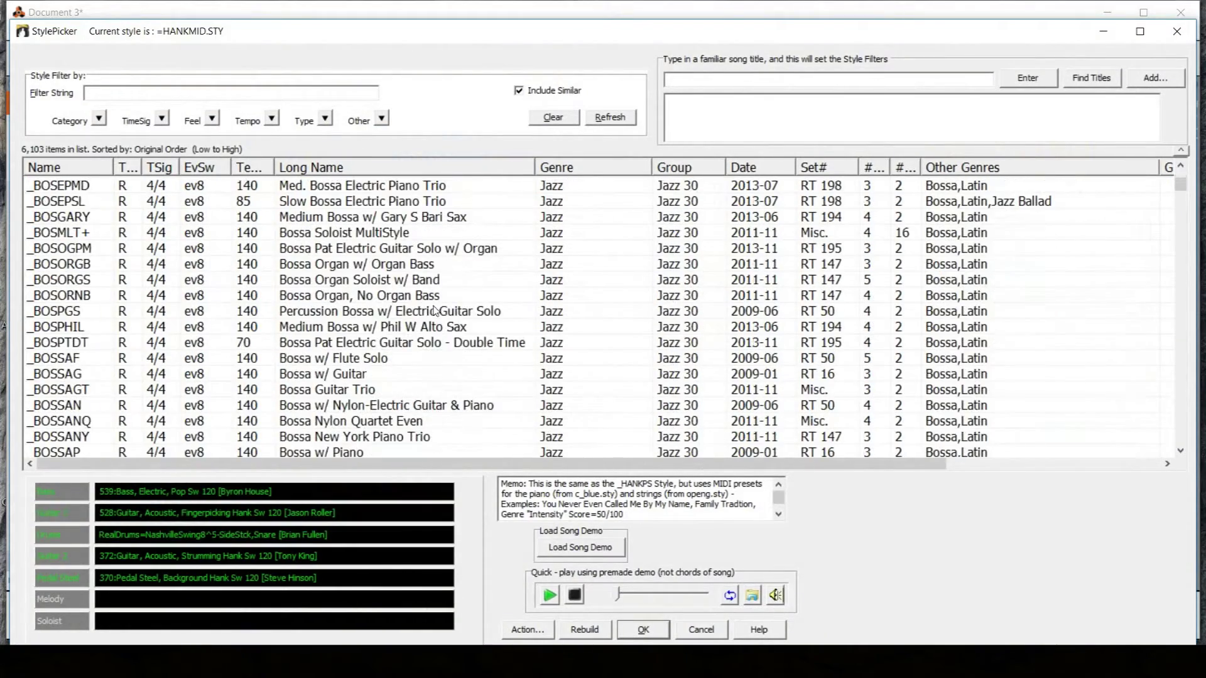
scroll(425, 308, down, 2)
double_click(424, 296)
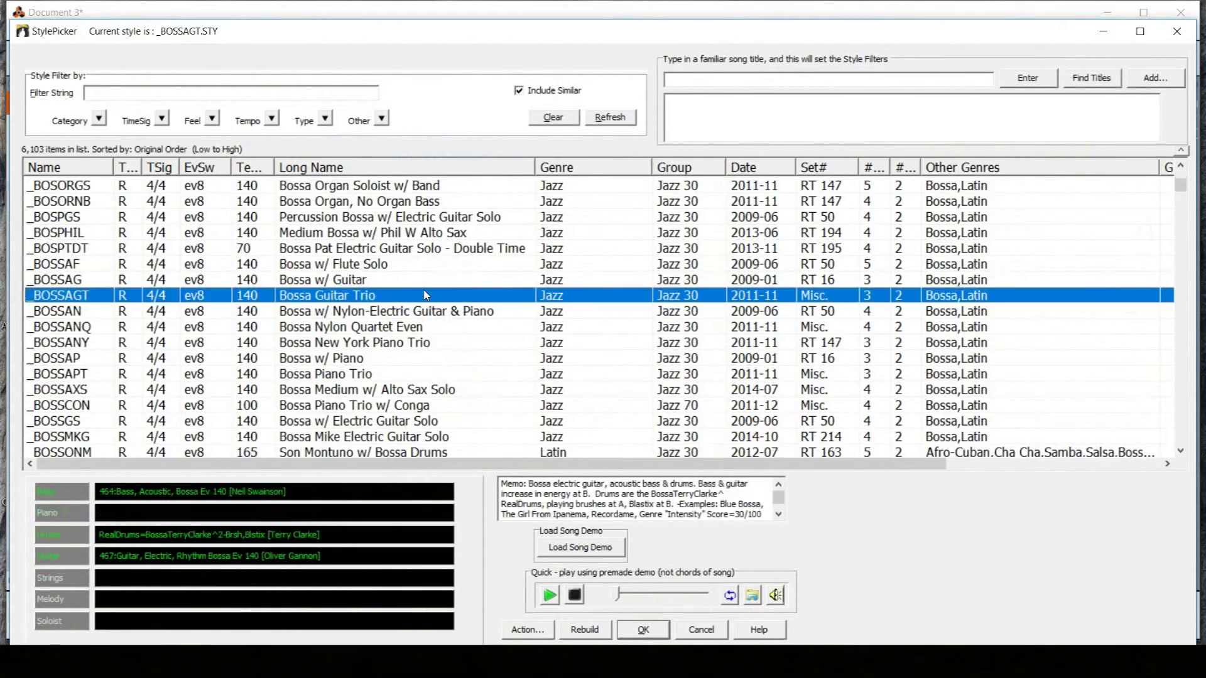
Audition the styles Even Folk w/ Bow Bass, AfroCuban Bolero Quintet and Country Boogie Slow in the StylePicker list
scroll(570, 275, down, 1)
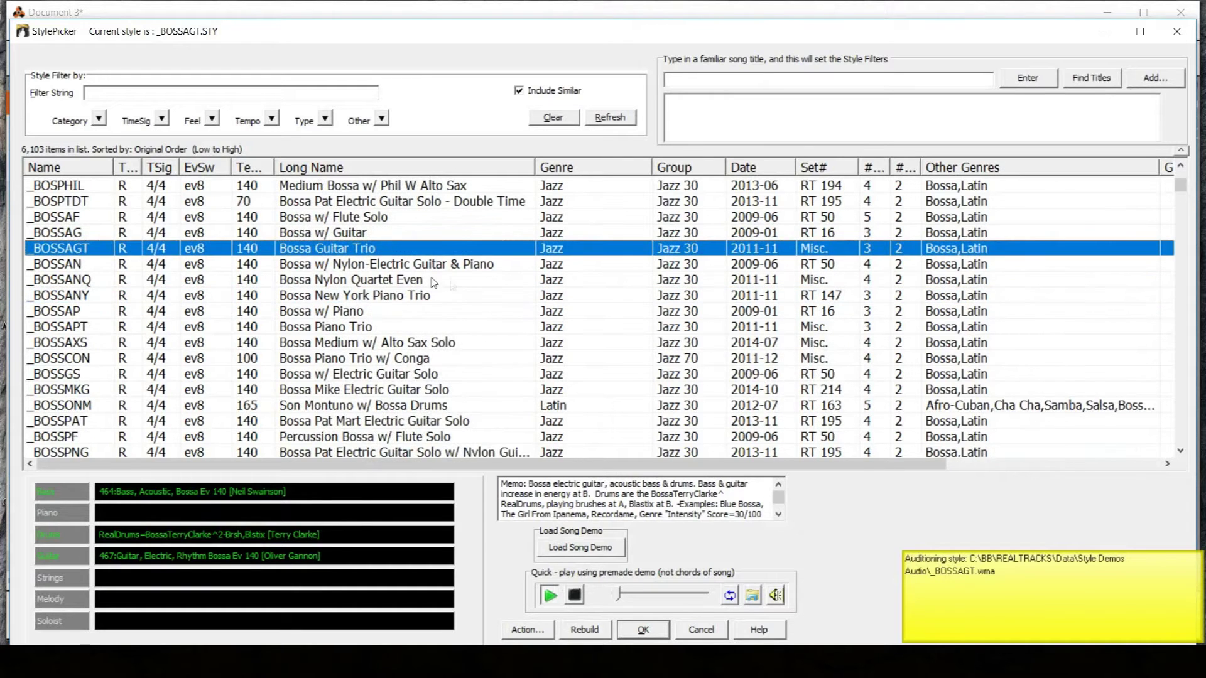
scroll(420, 283, down, 5)
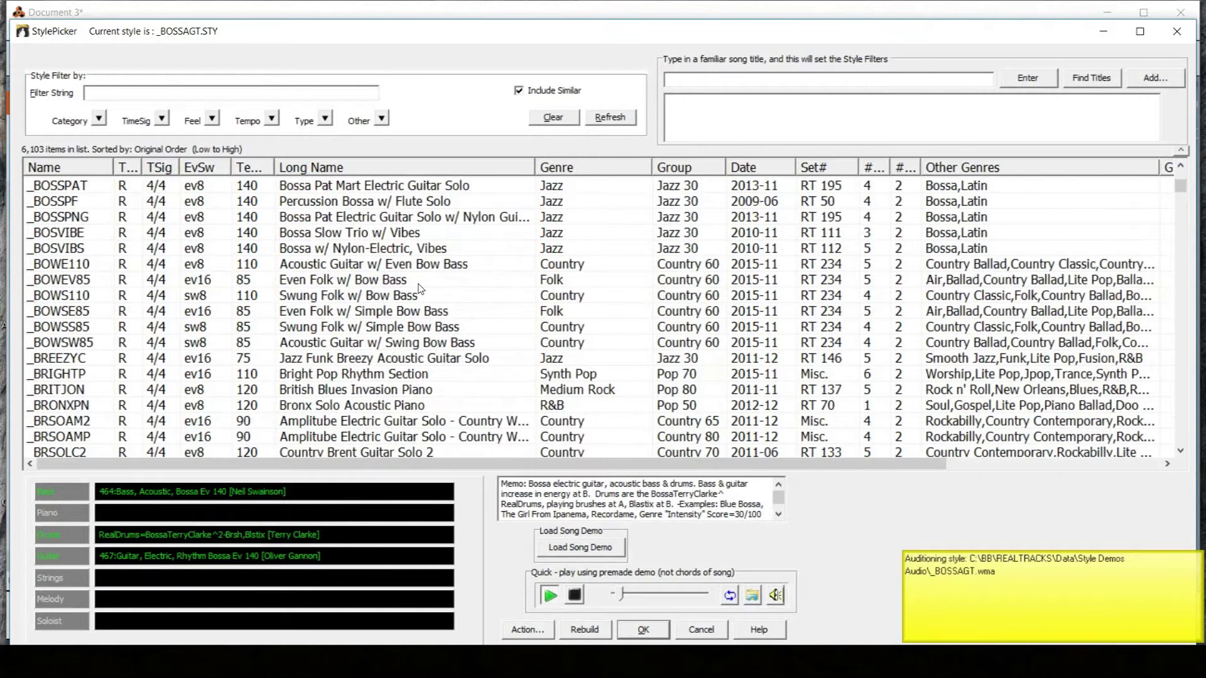
double_click(419, 284)
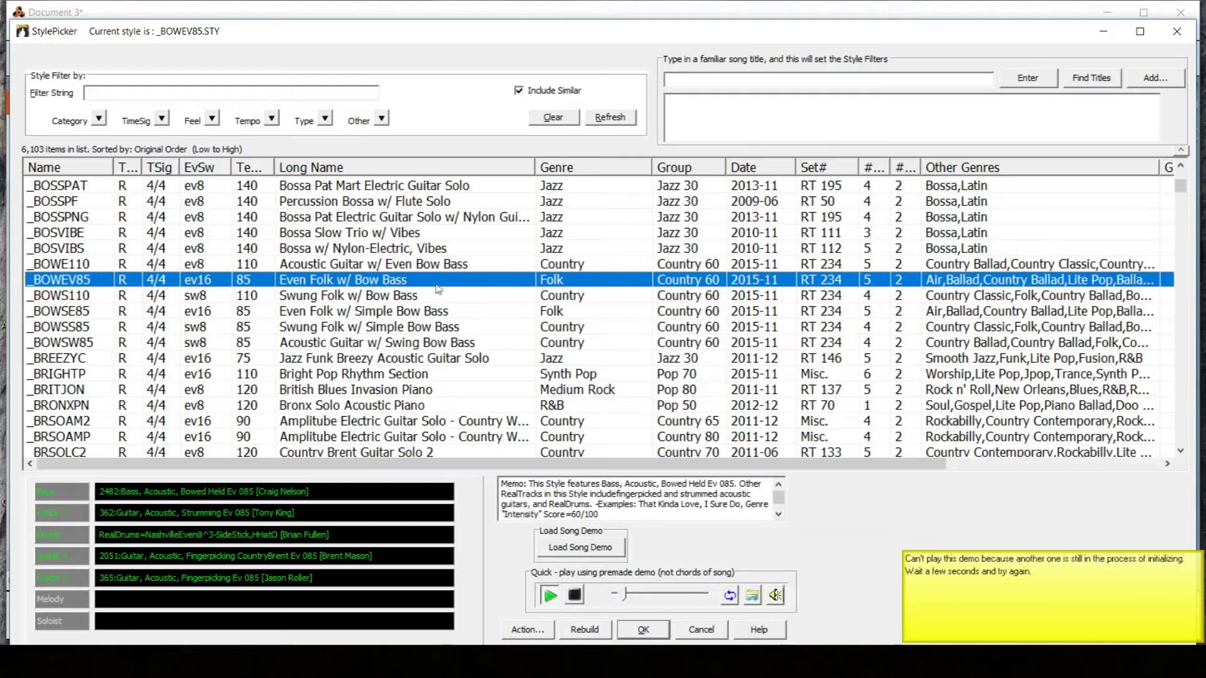
scroll(457, 316, down, 11)
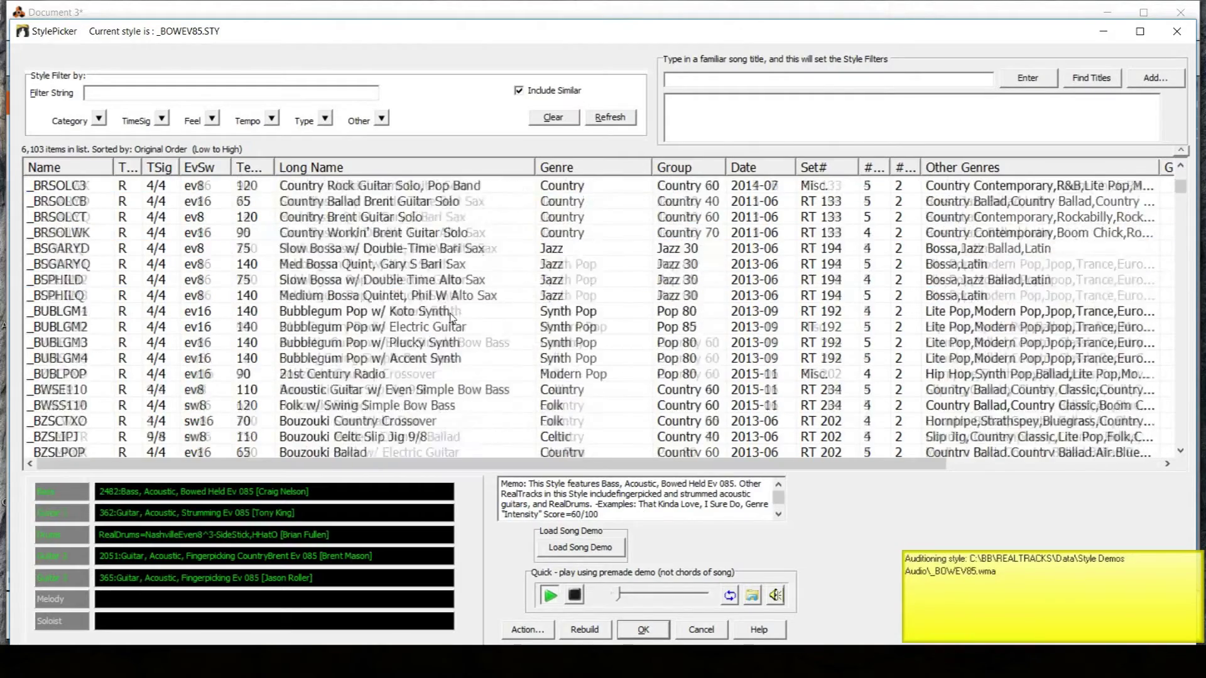
scroll(442, 309, down, 6)
click(439, 311)
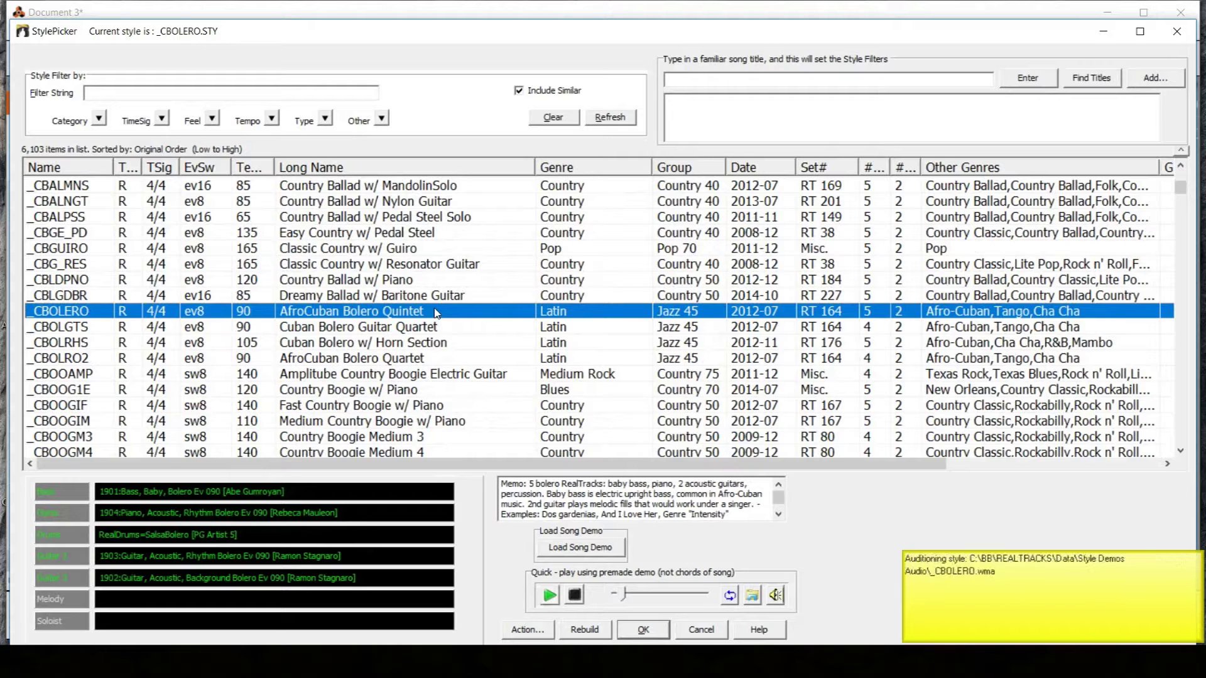
scroll(466, 258, down, 4)
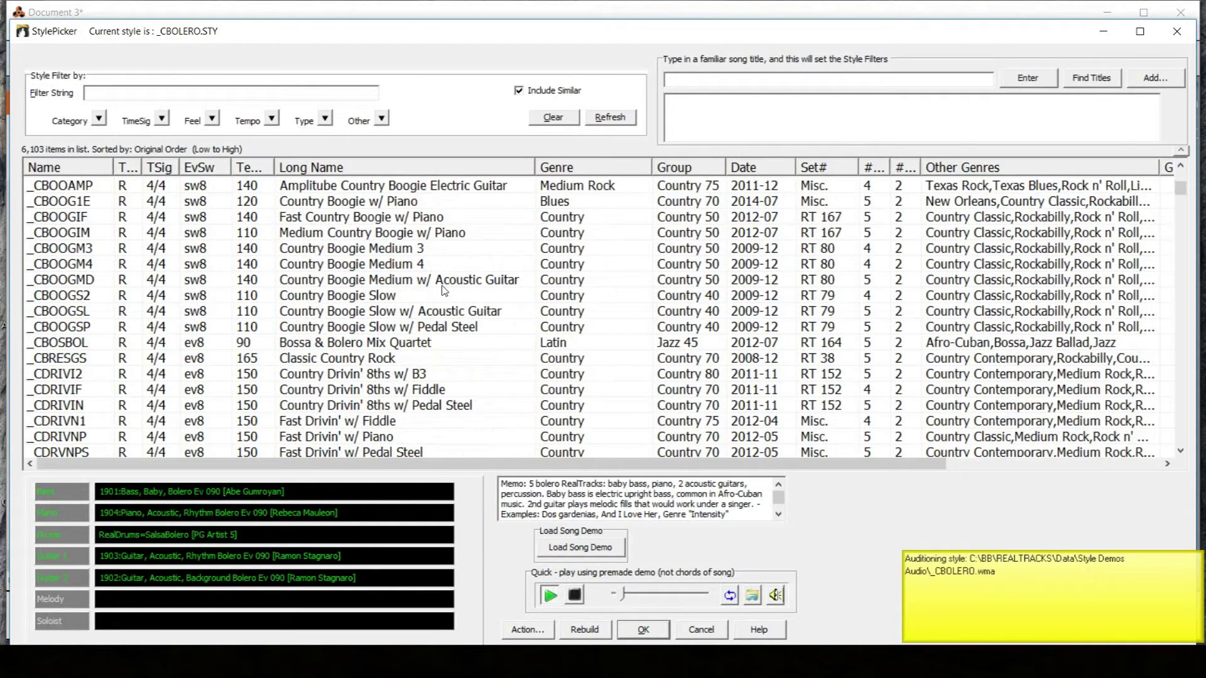
click(397, 299)
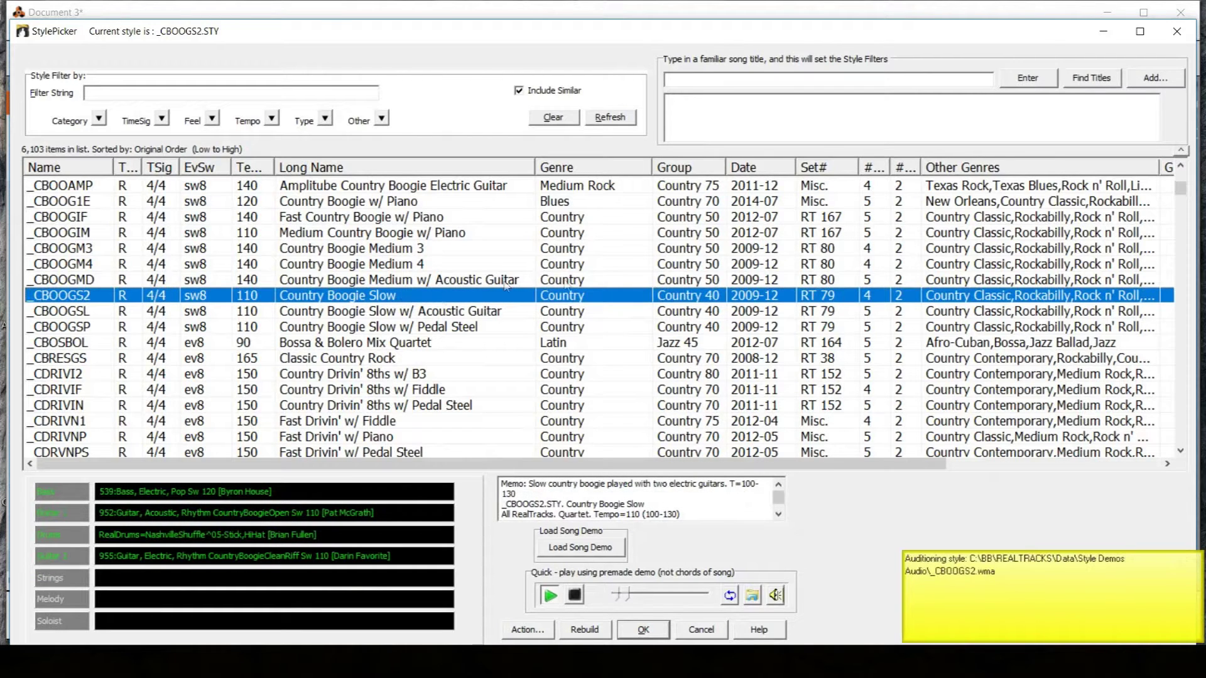
Audition the styles Cello Ballad, Campfire, Hank Strummed and Cowboy in the StylePicker list
scroll(411, 304, down, 4)
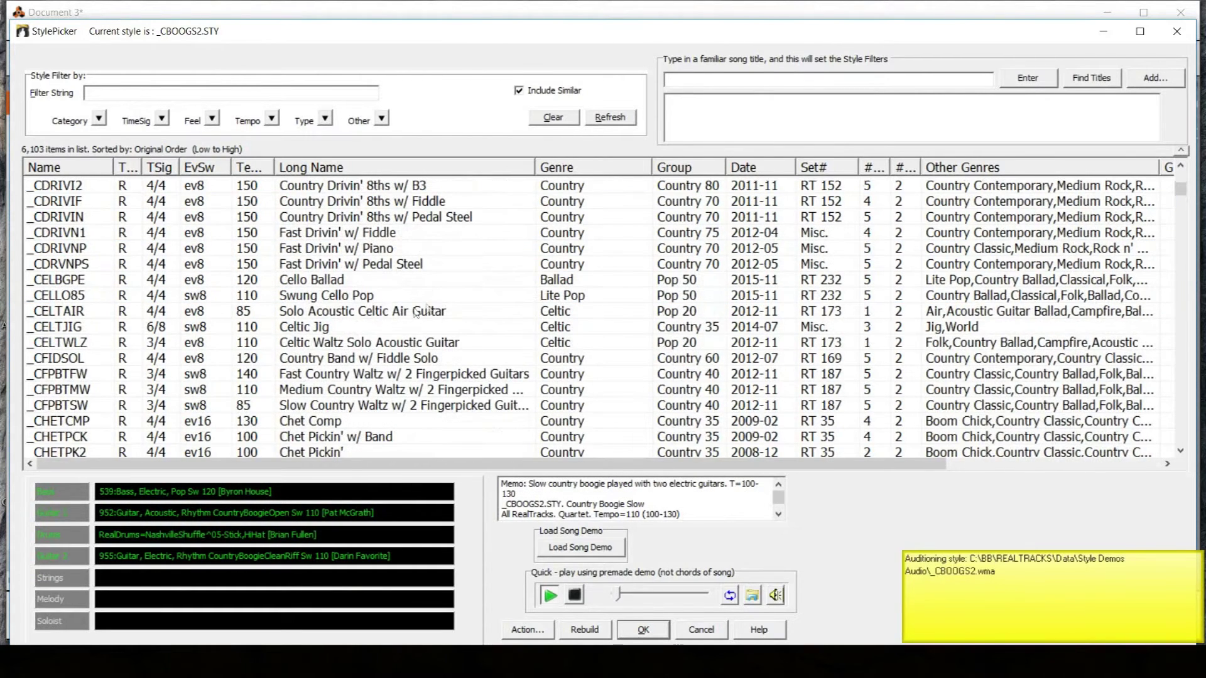
click(441, 283)
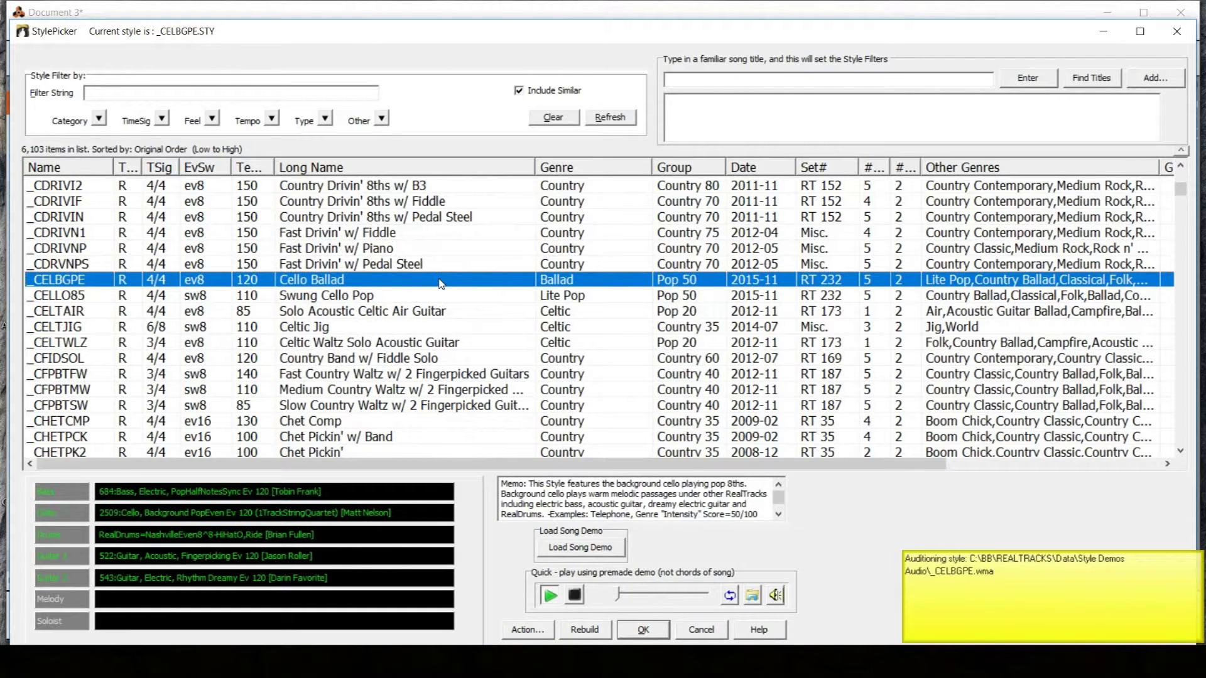
scroll(441, 282, down, 8)
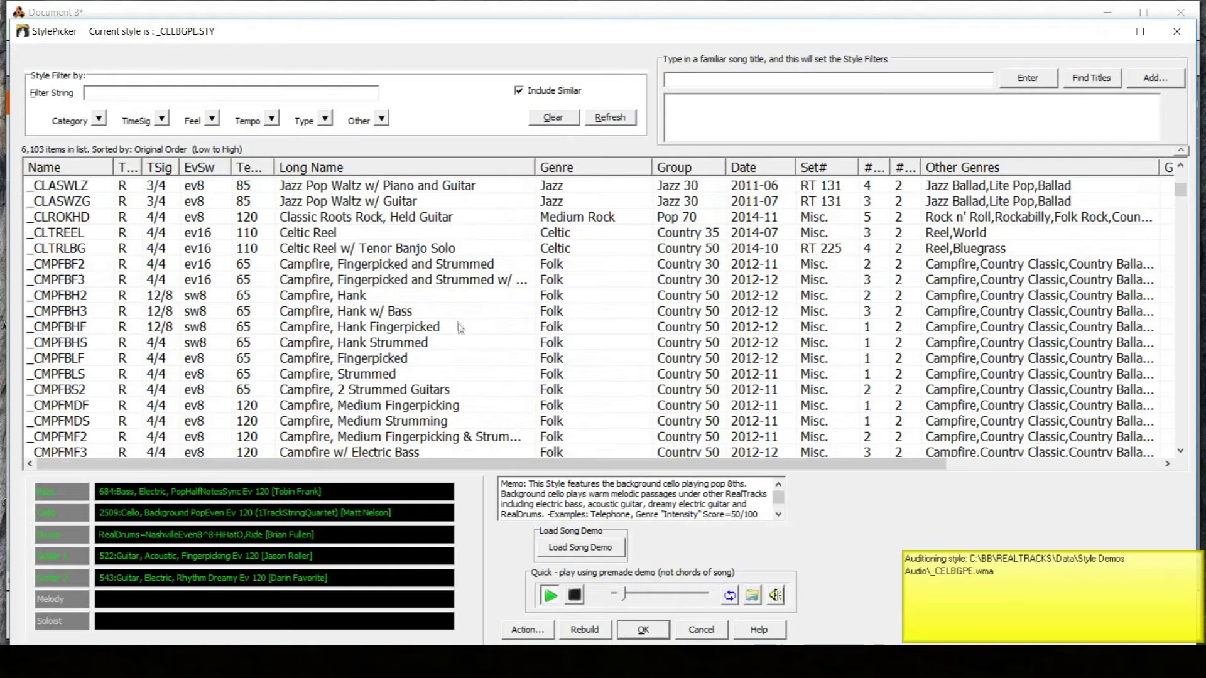
click(461, 339)
scroll(489, 303, down, 6)
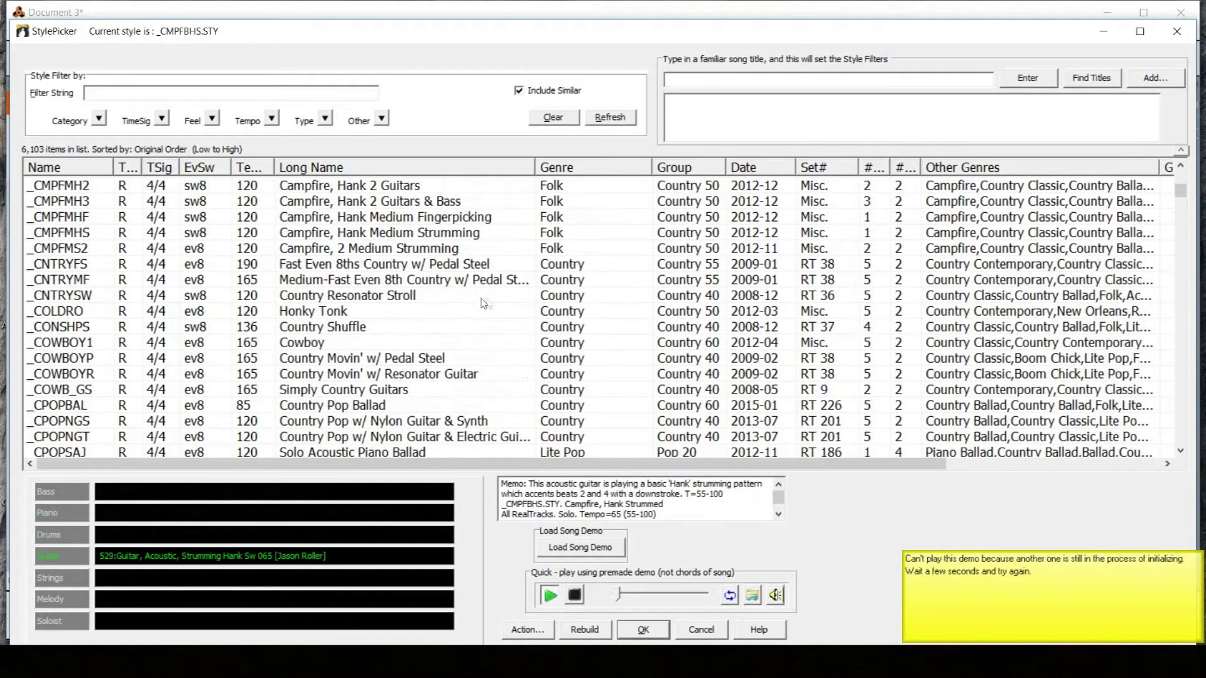
click(407, 344)
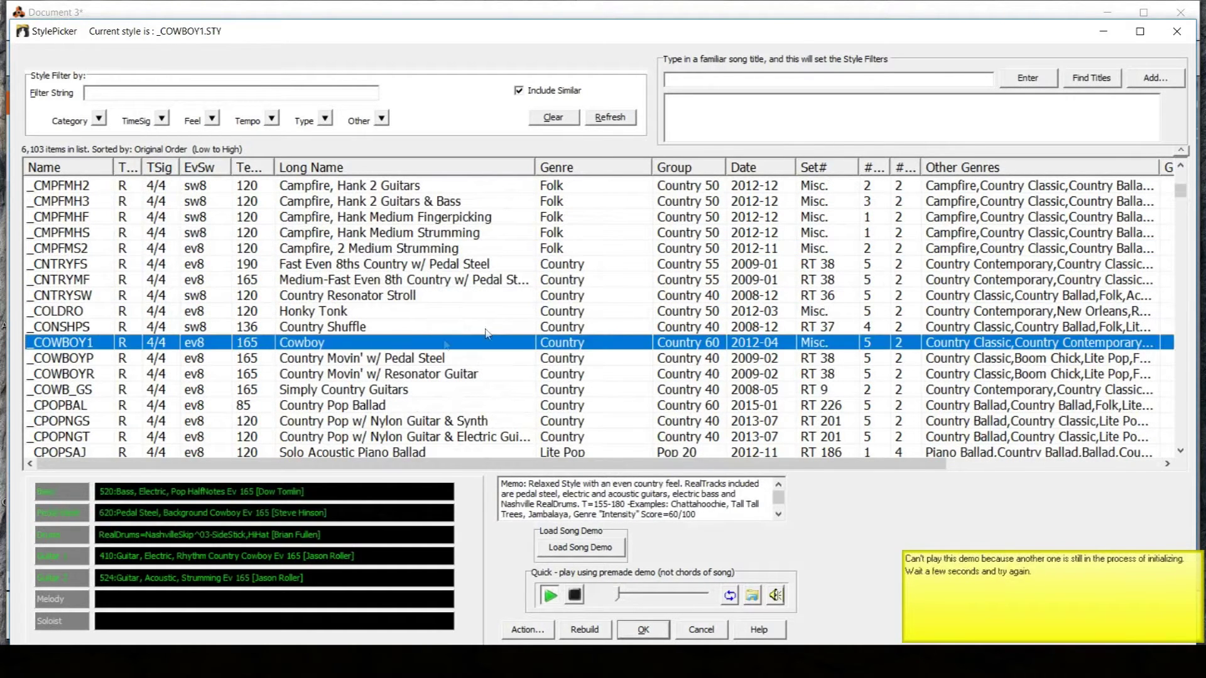
scroll(539, 342, down, 2)
scroll(539, 342, down, 10)
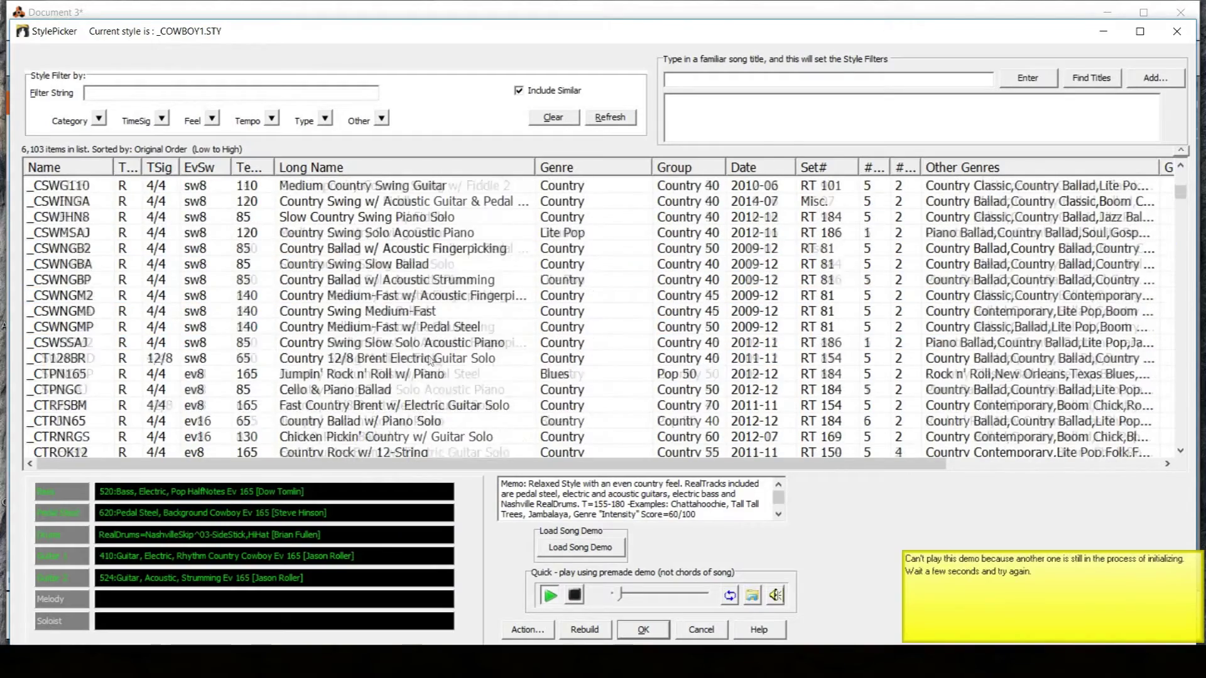
scroll(413, 349, down, 2)
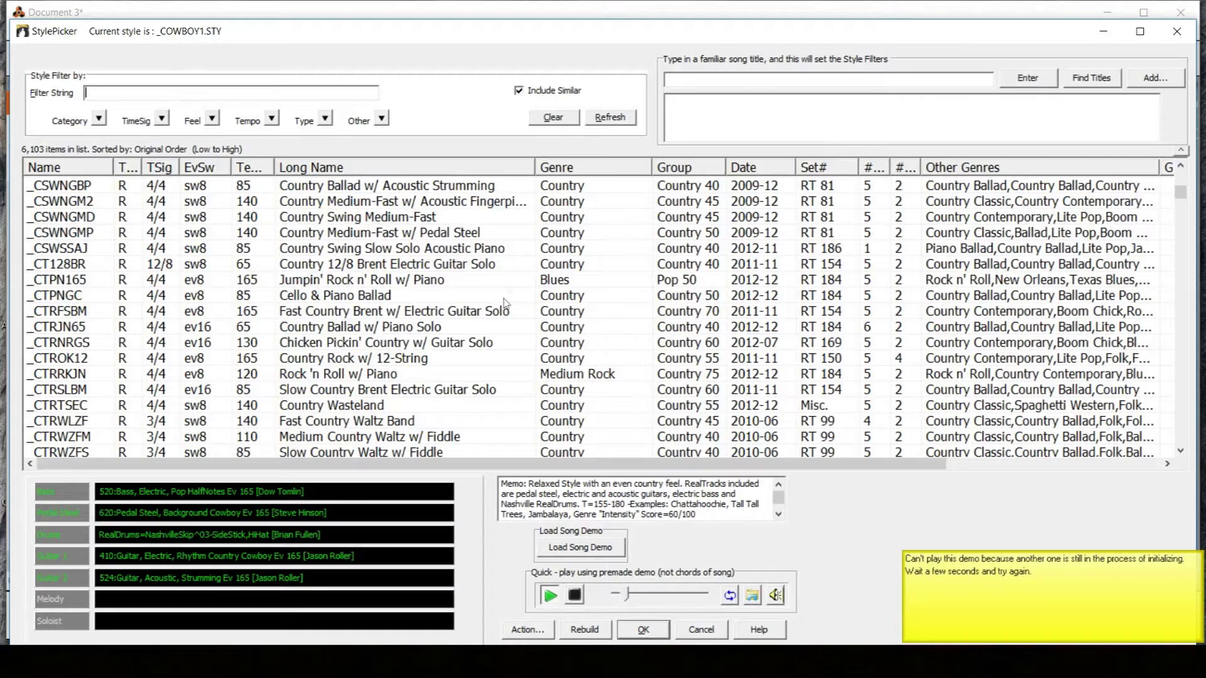
Filter the style list by "ballad" and audition the Country Pop style with nylon and electric guitar (_CPOPNGT)
click(183, 96)
text(ballad)
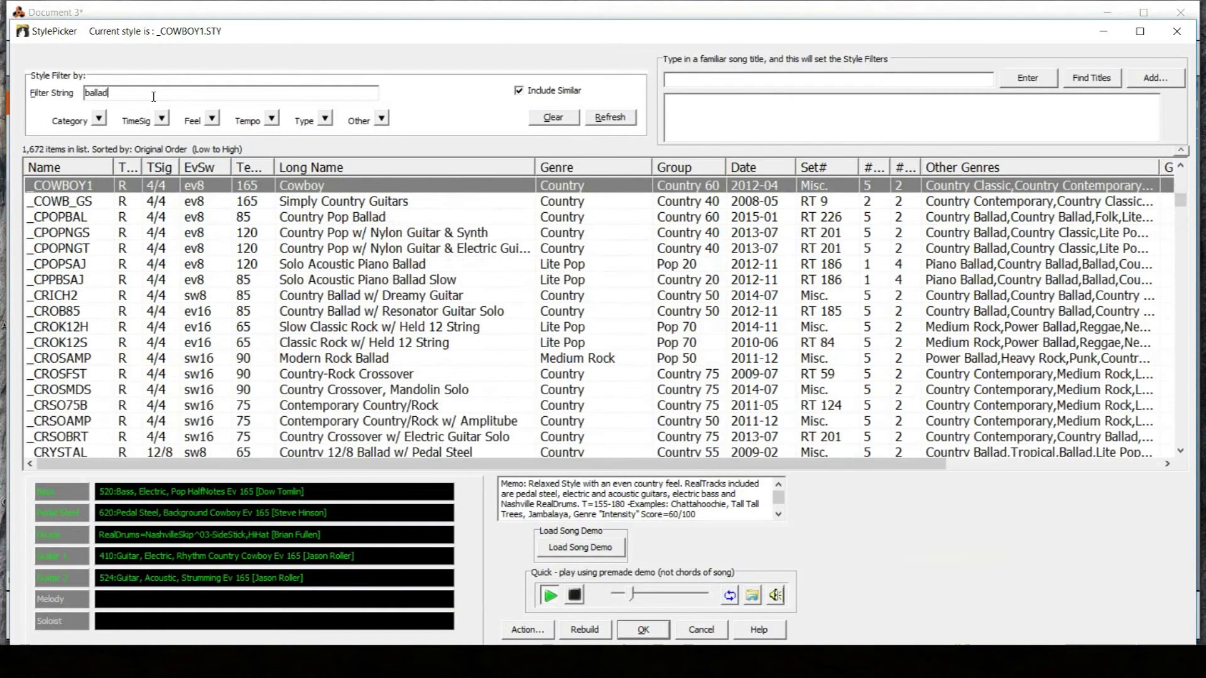
click(396, 246)
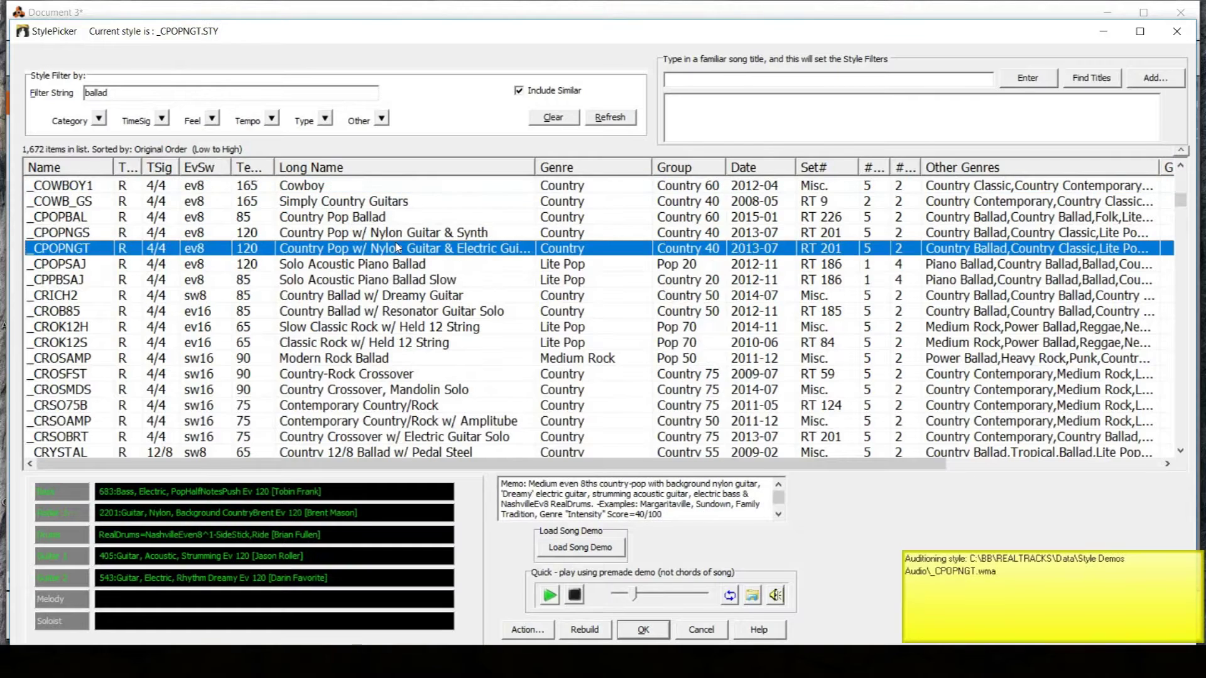
scroll(386, 254, down, 2)
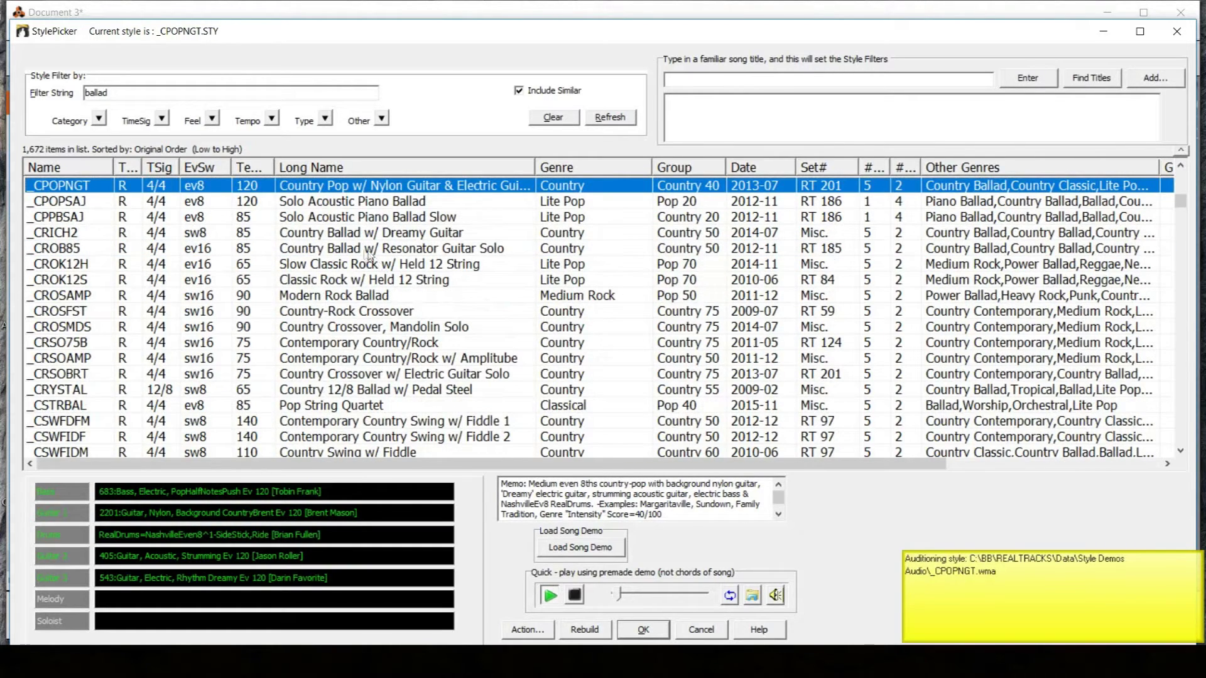
scroll(342, 308, down, 2)
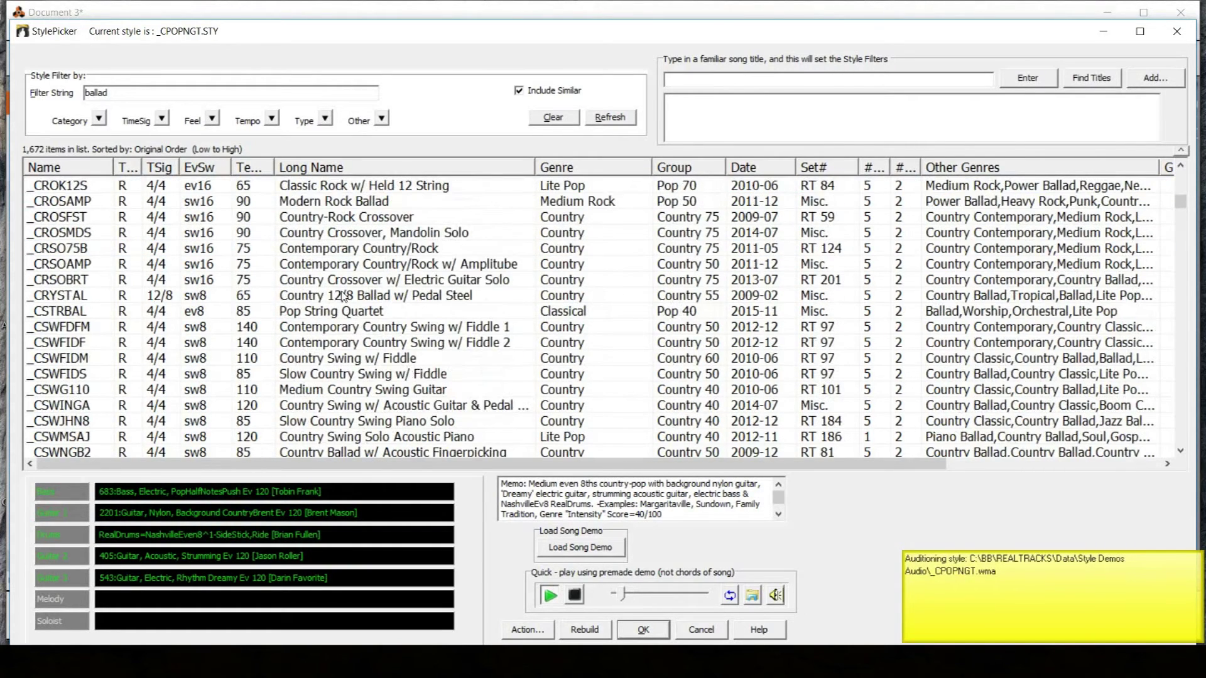
Sort the filtered styles by tempo and choose Quasar Minimal Modern Pop Ballad (_QUASAR) as the song's style
click(248, 167)
scroll(311, 312, down, 5)
scroll(311, 312, up, 8)
scroll(1194, 321, up, 20)
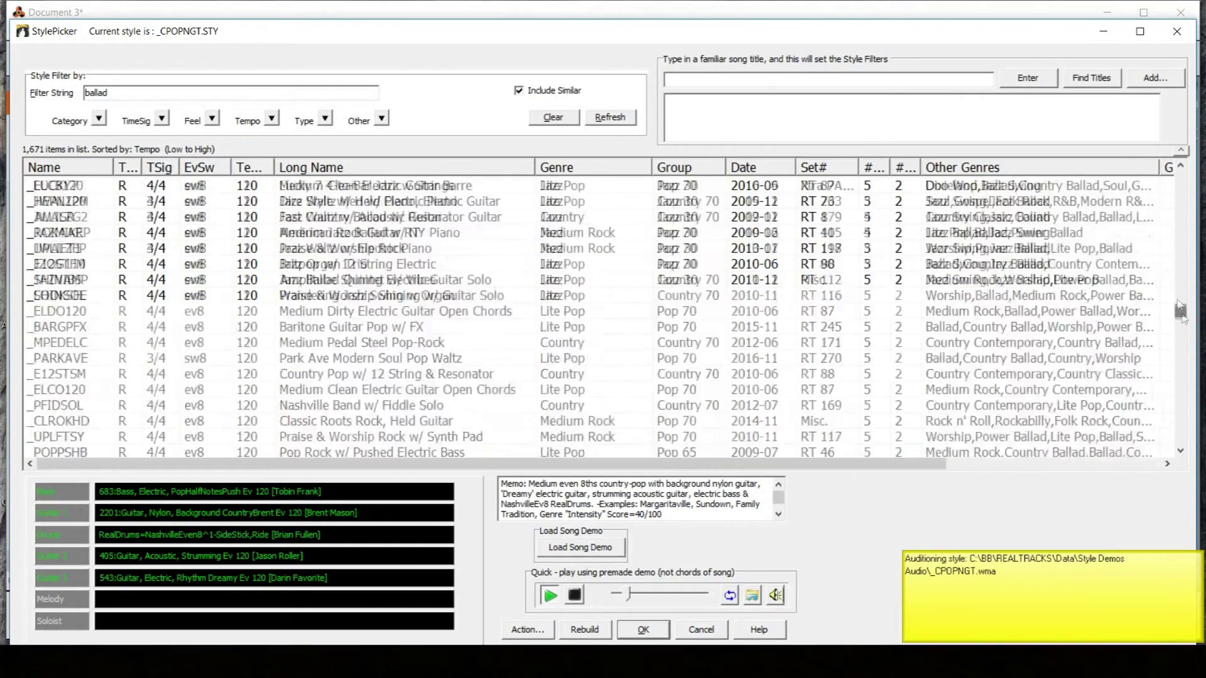
scroll(296, 323, up, 5)
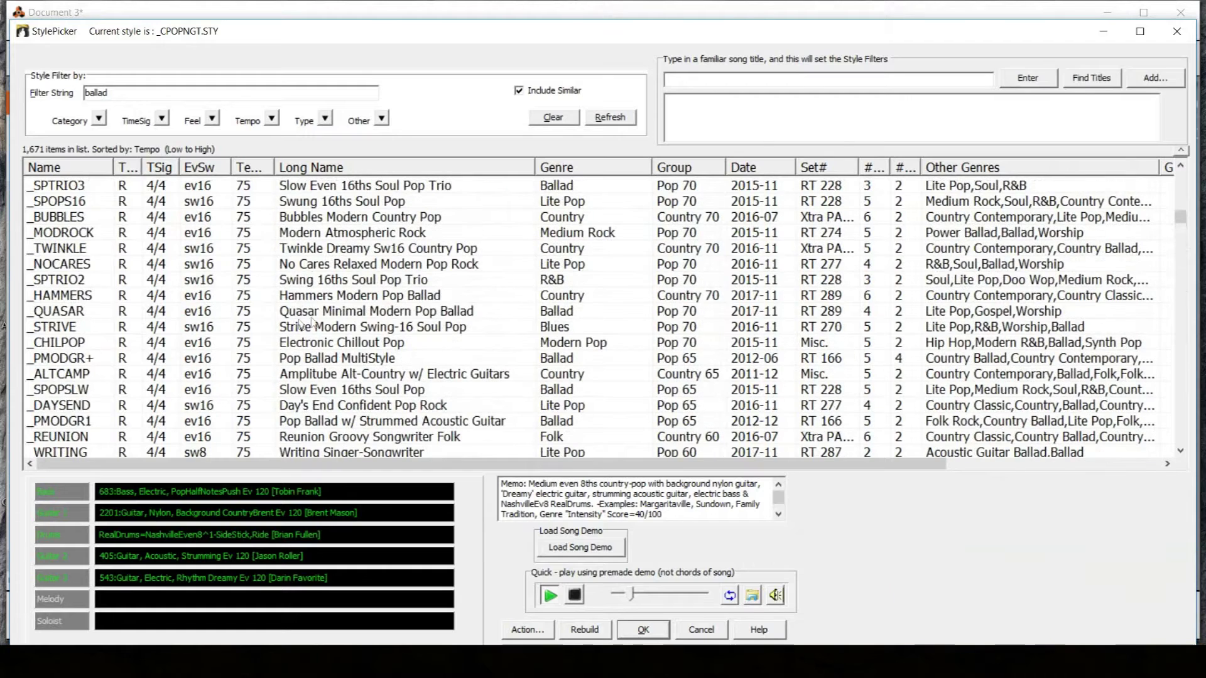
click(572, 309)
scroll(571, 309, up, 1)
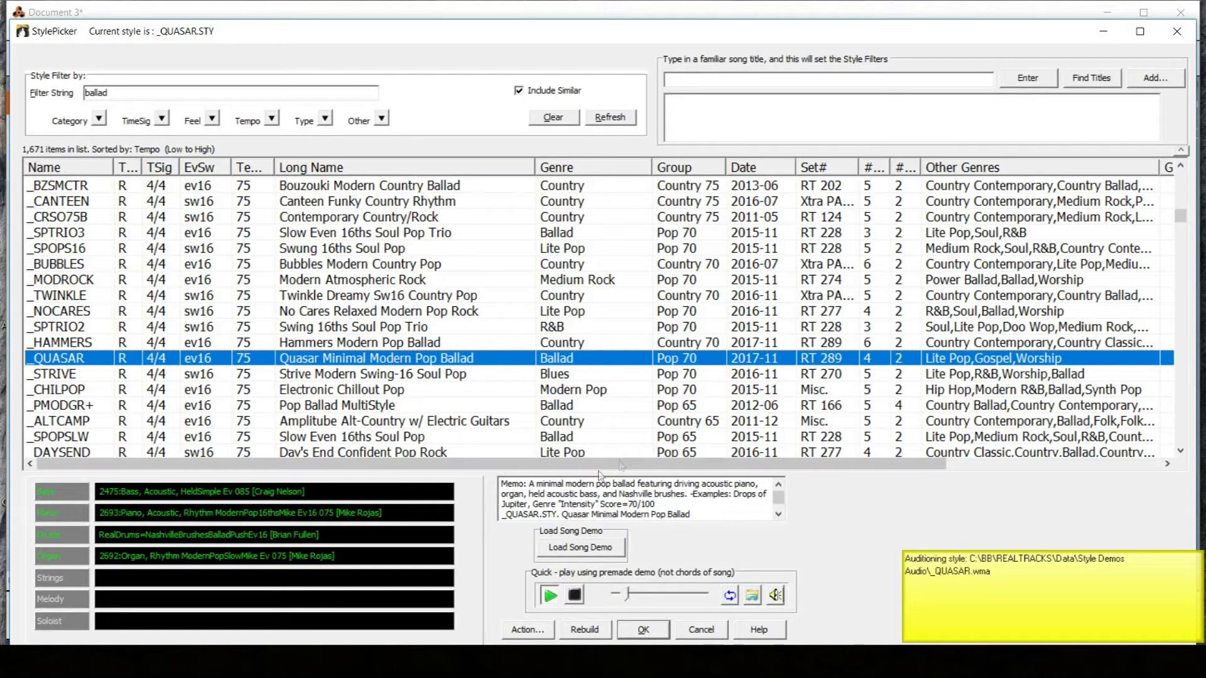
click(638, 632)
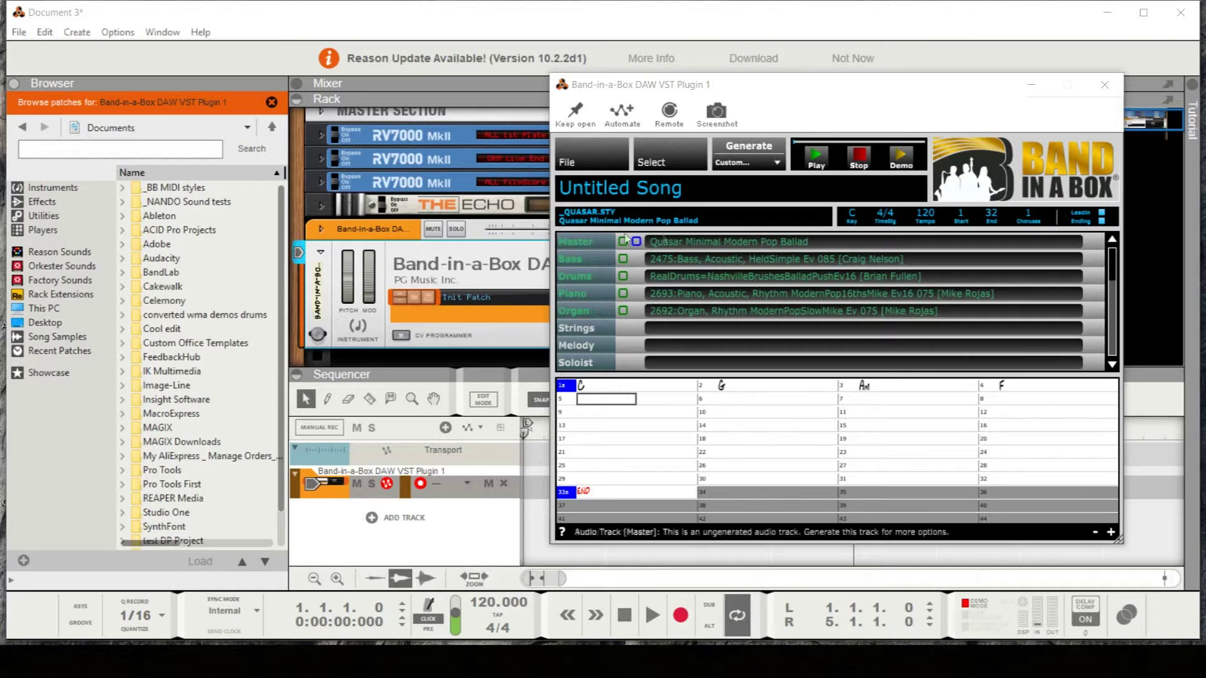
click(753, 408)
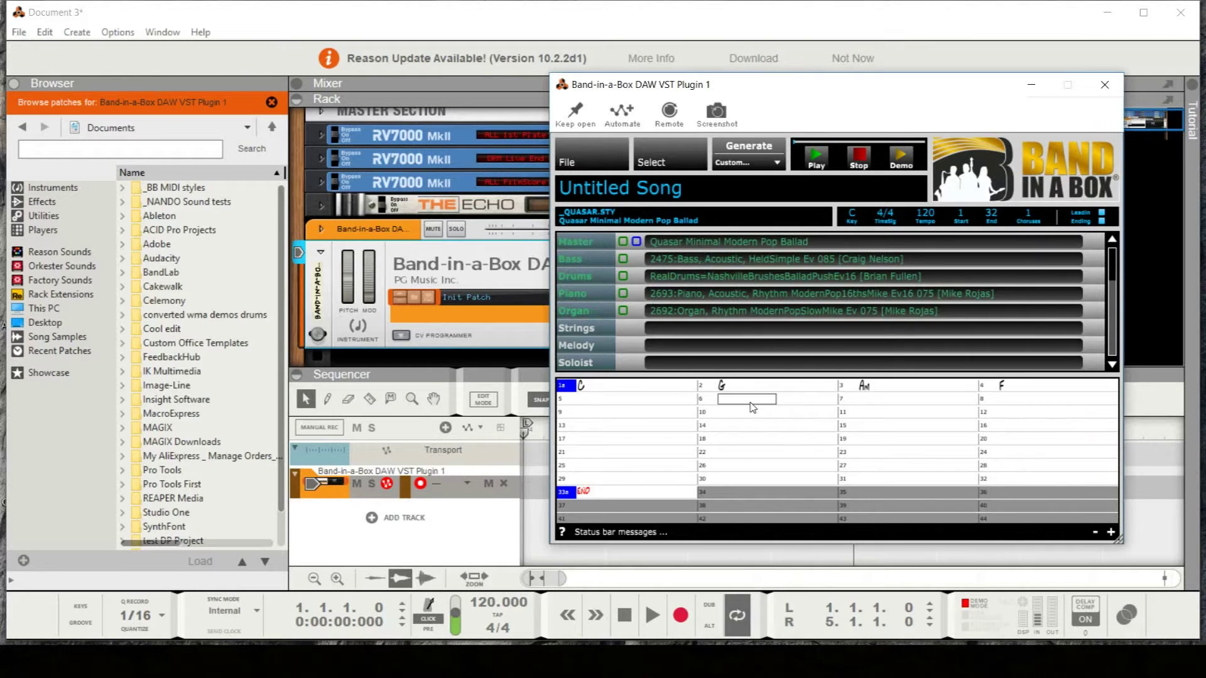
key(Up)
key(Left)
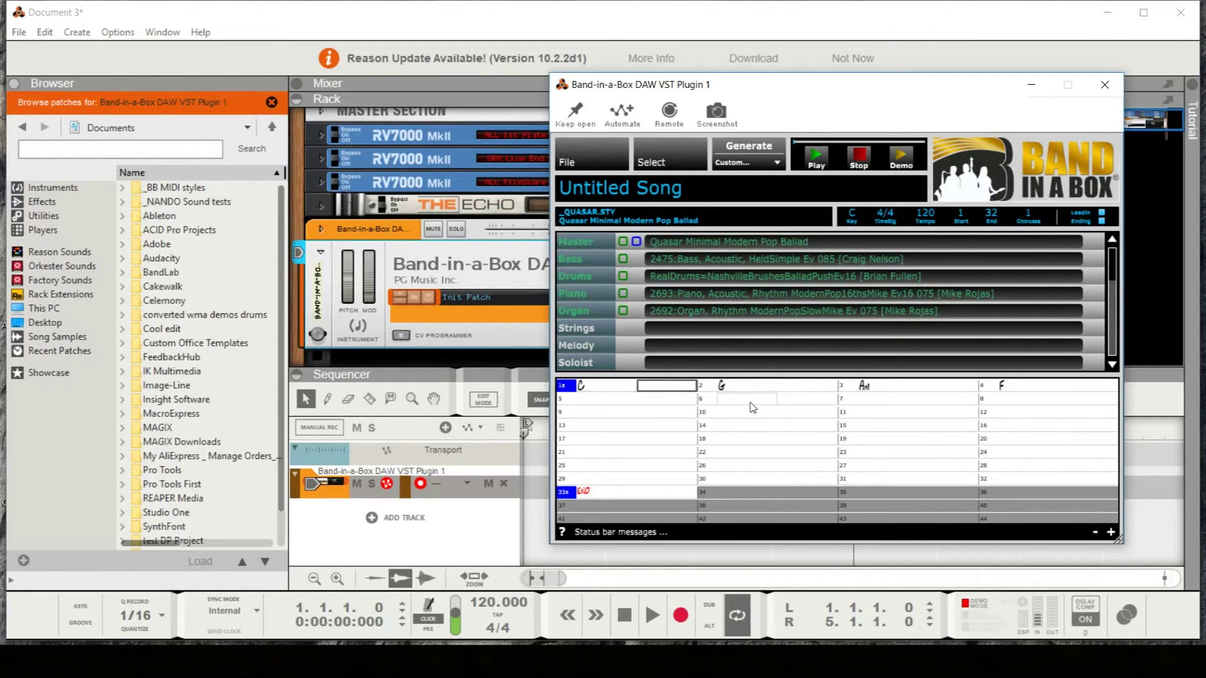
key(Right)
key(Right)
key(Right)
key(Right)
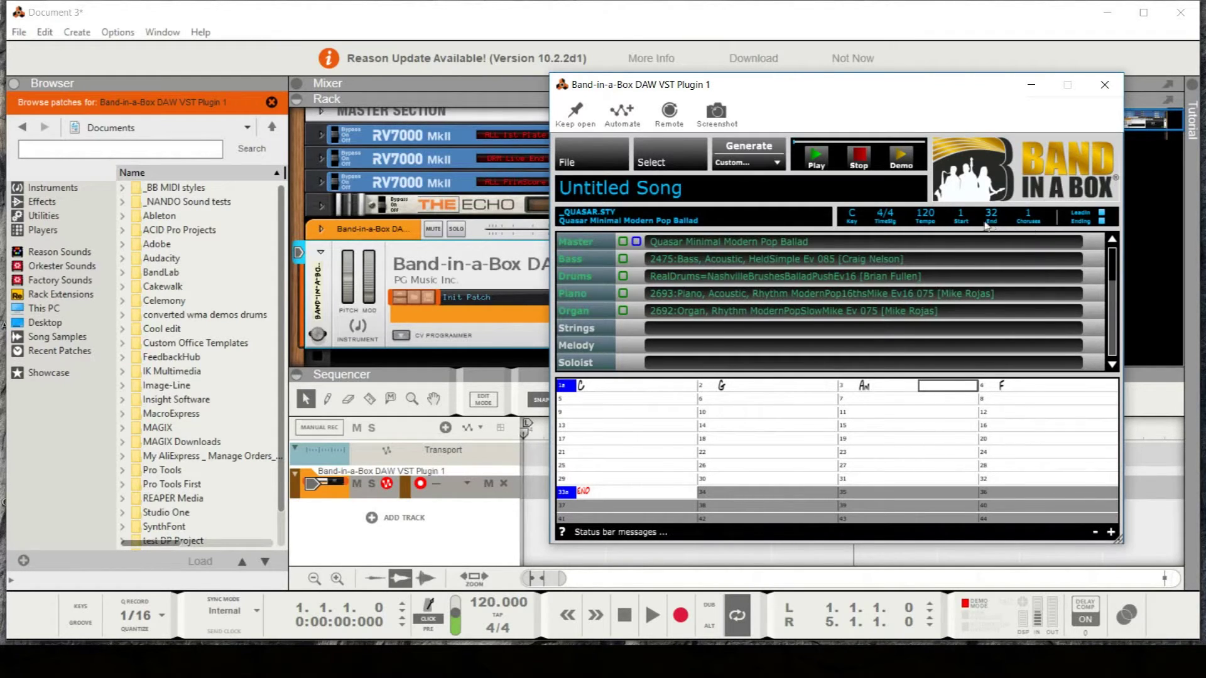
Set the tempo of the Band-in-a-Box song to 81
click(926, 214)
text(81)
key(Return)
Enter the chords C, G and F in bars 5, 6 and 7 of the chord sheet
click(629, 401)
text(c)
key(Return)
text(g)
key(Return)
text(f)
key(Return)
key(Return)
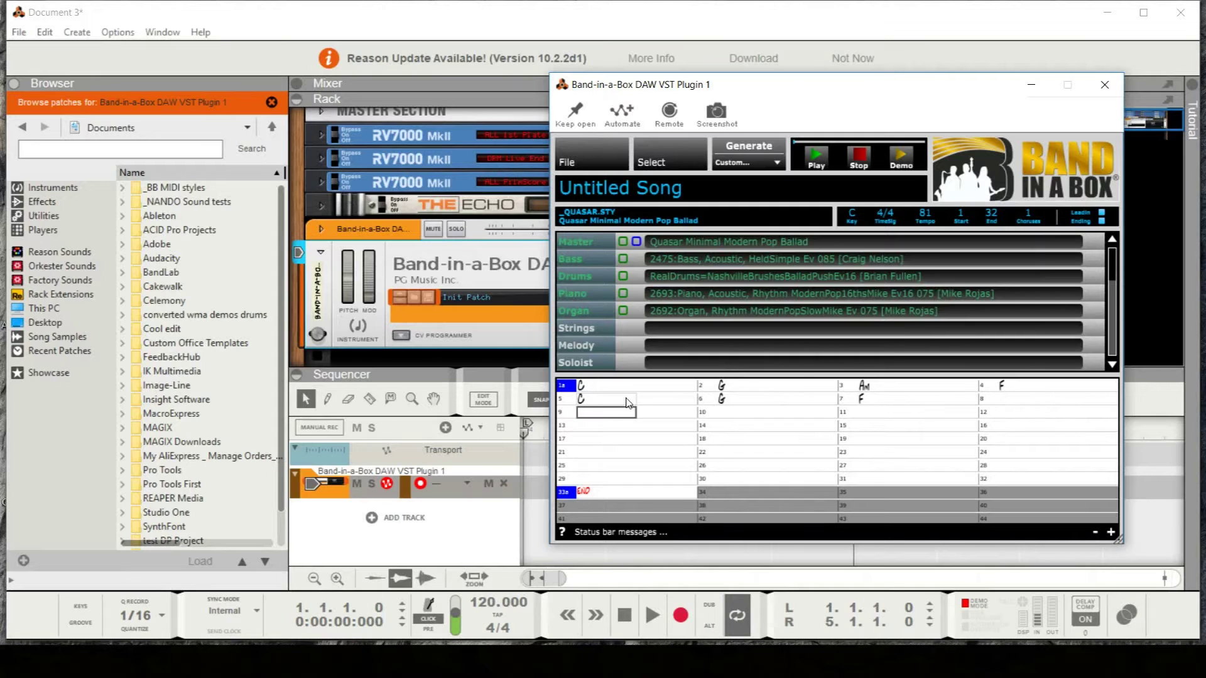
Place a part marker b at bar 9 of the chord sheet
text(b)
key(Return)
click(567, 413)
click(568, 413)
click(568, 413)
click(567, 413)
click(567, 413)
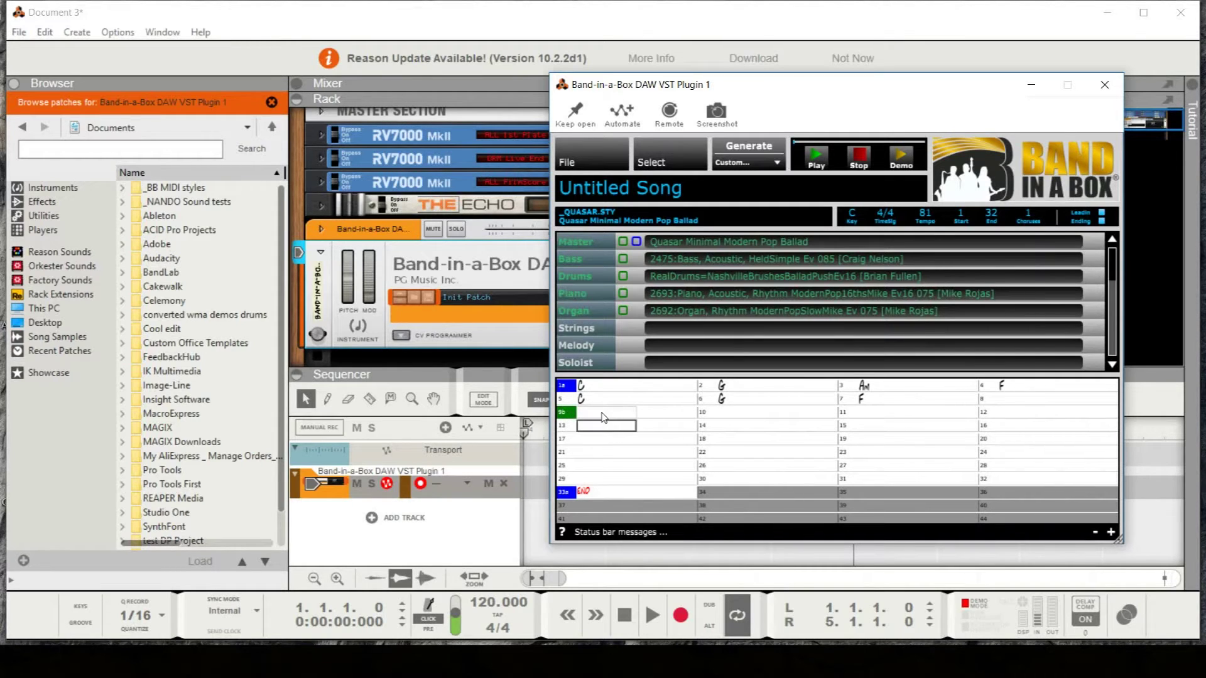
Enter the chords F, Am, F, Am and F in bars 9 to 13 of the chord sheet
text(F)
key(Return)
text(Am)
key(Return)
text(F)
key(Return)
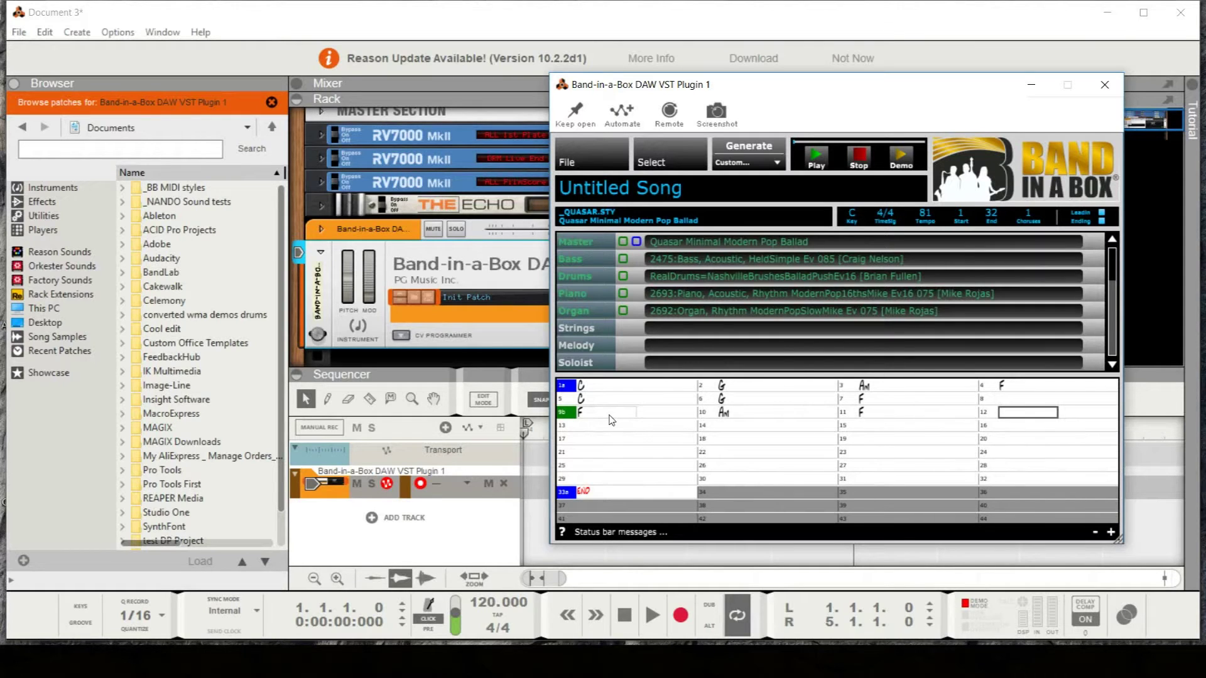
text(Am)
key(Return)
text(F)
key(Return)
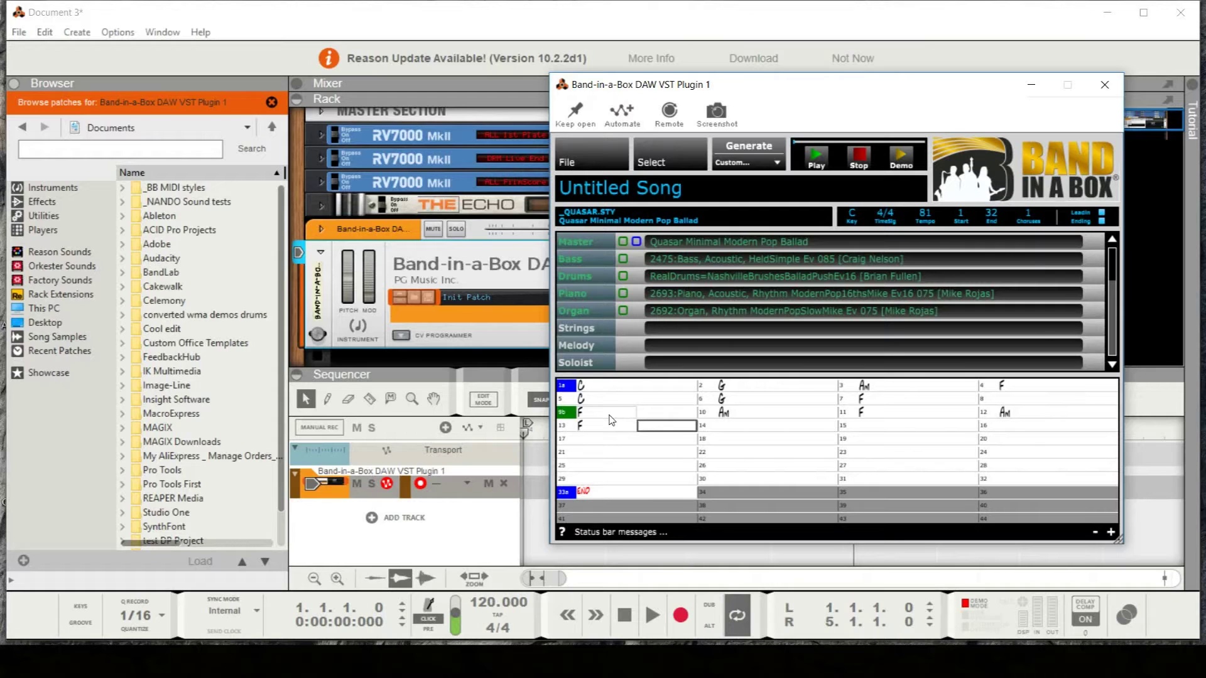
Enter the chords Dm, F, G and C in bars 14 to 17 of the chord sheet
key(Return)
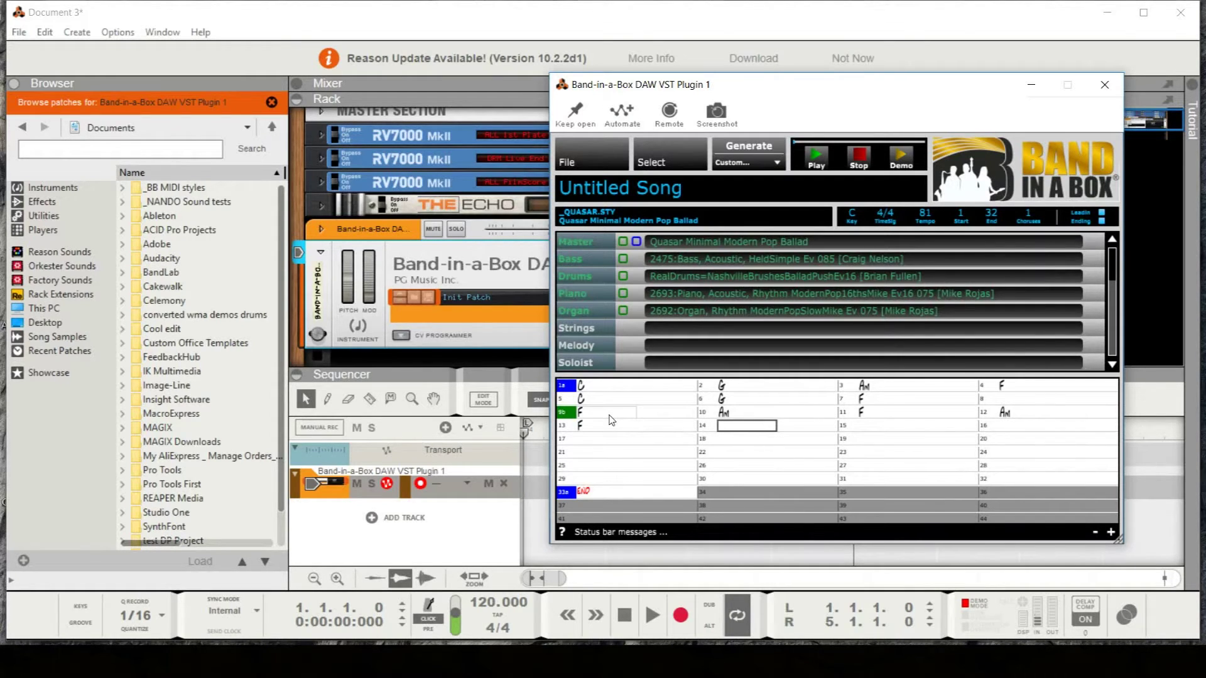
text(Dm)
key(Return)
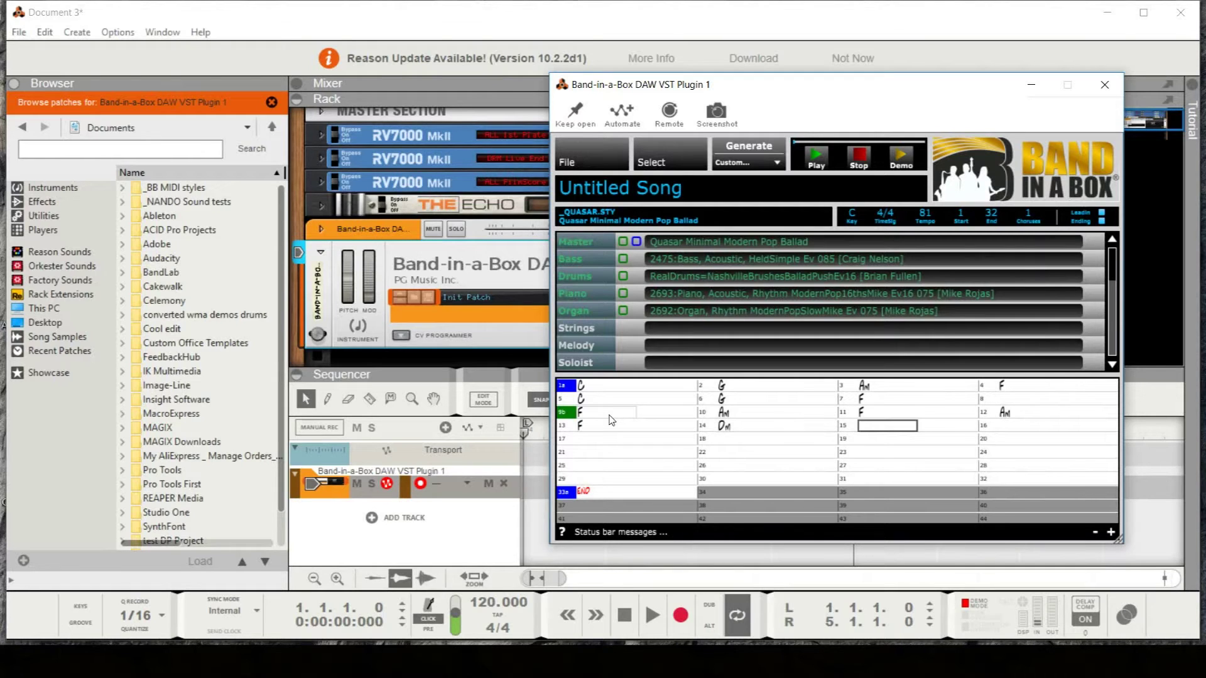
text(F)
key(Return)
text(G)
key(Return)
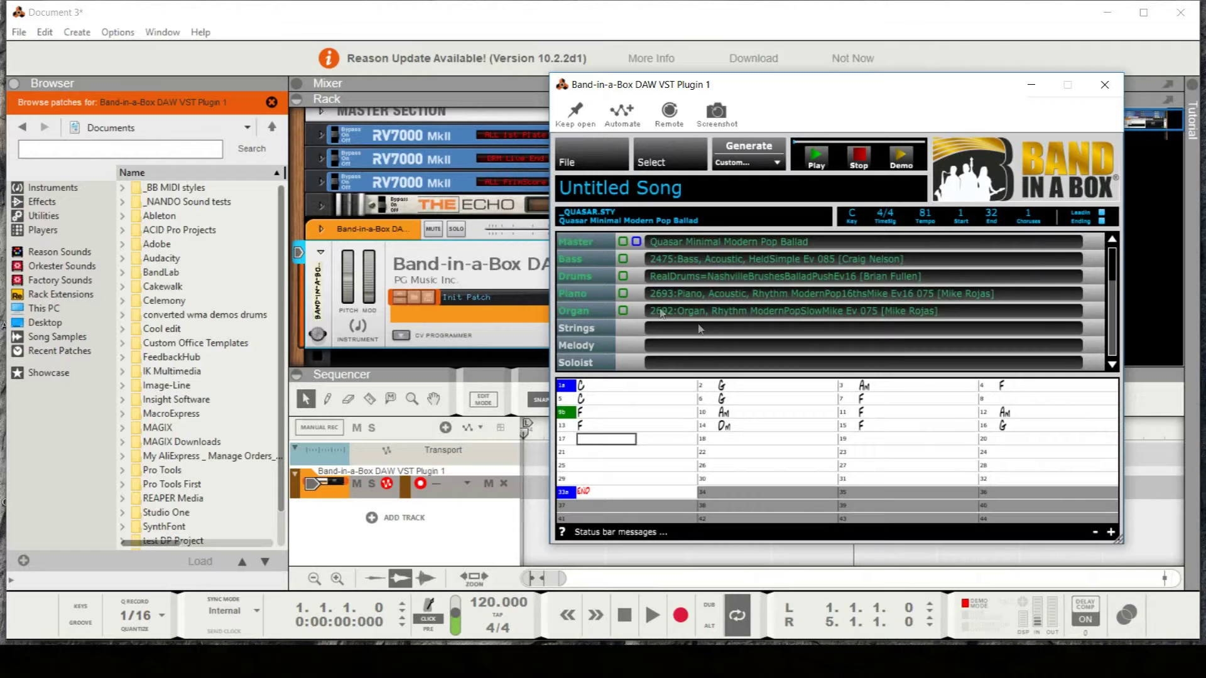
text(C)
key(Return)
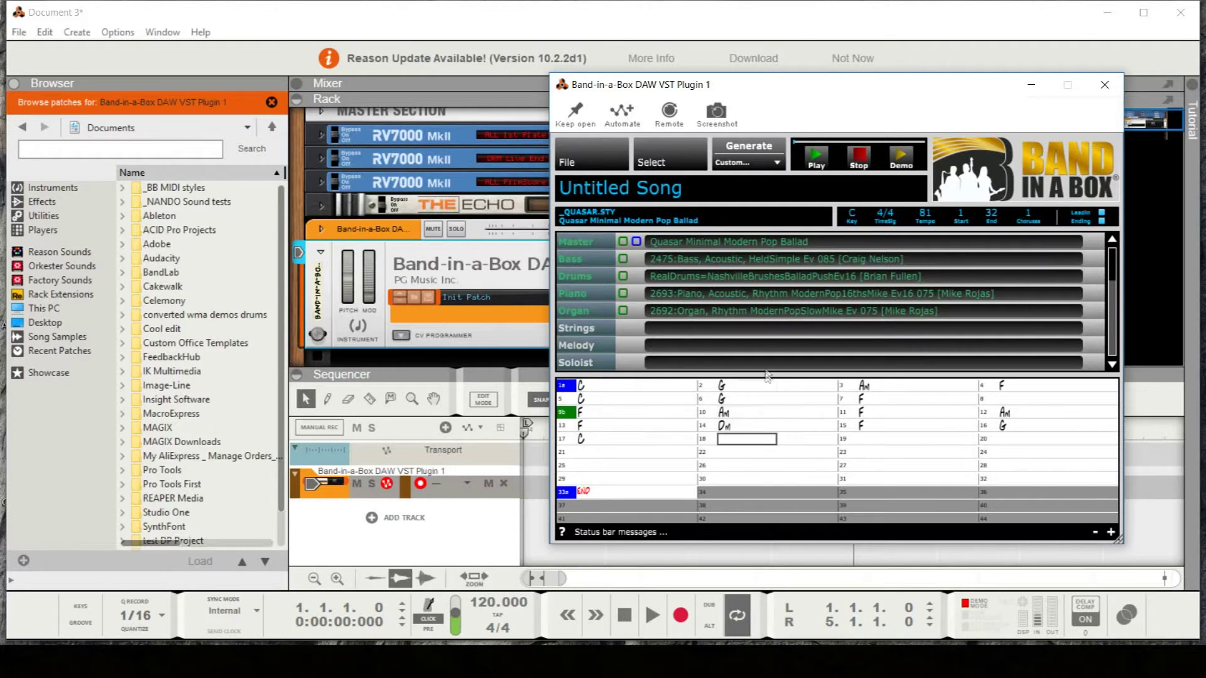
Set the song's end bar to 16
click(600, 438)
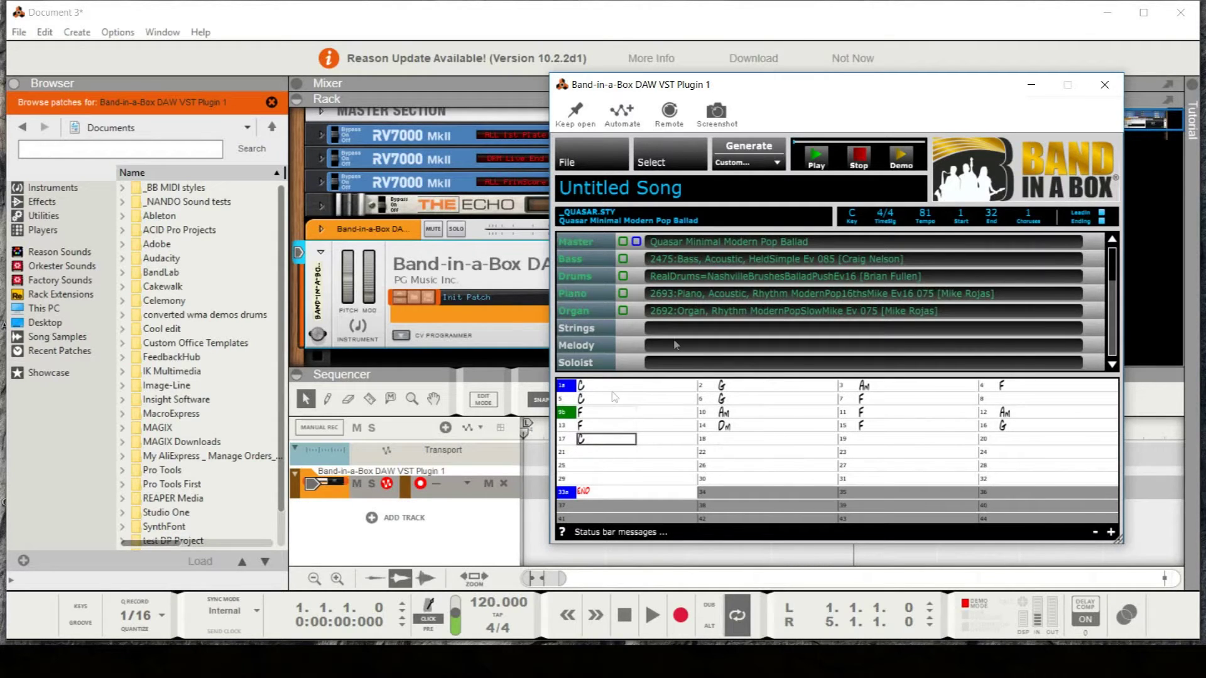
click(999, 220)
key(Return)
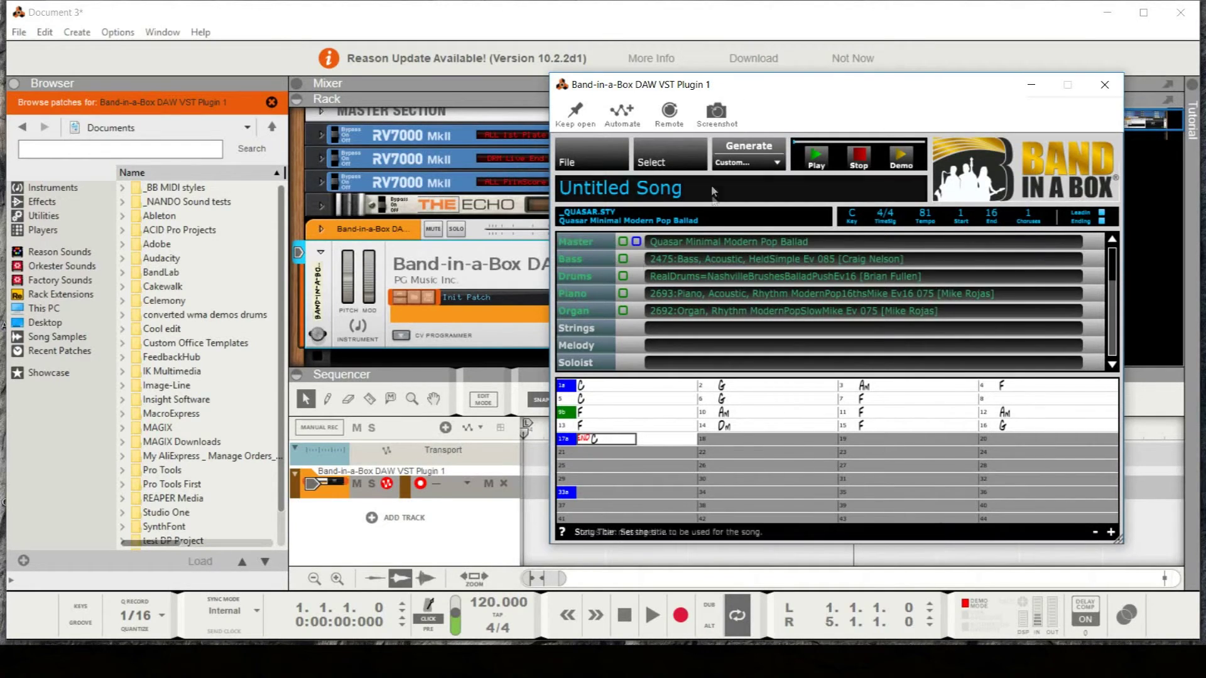
Look over the generation options for the song and the Bass track, and generate the style's tracks
click(763, 157)
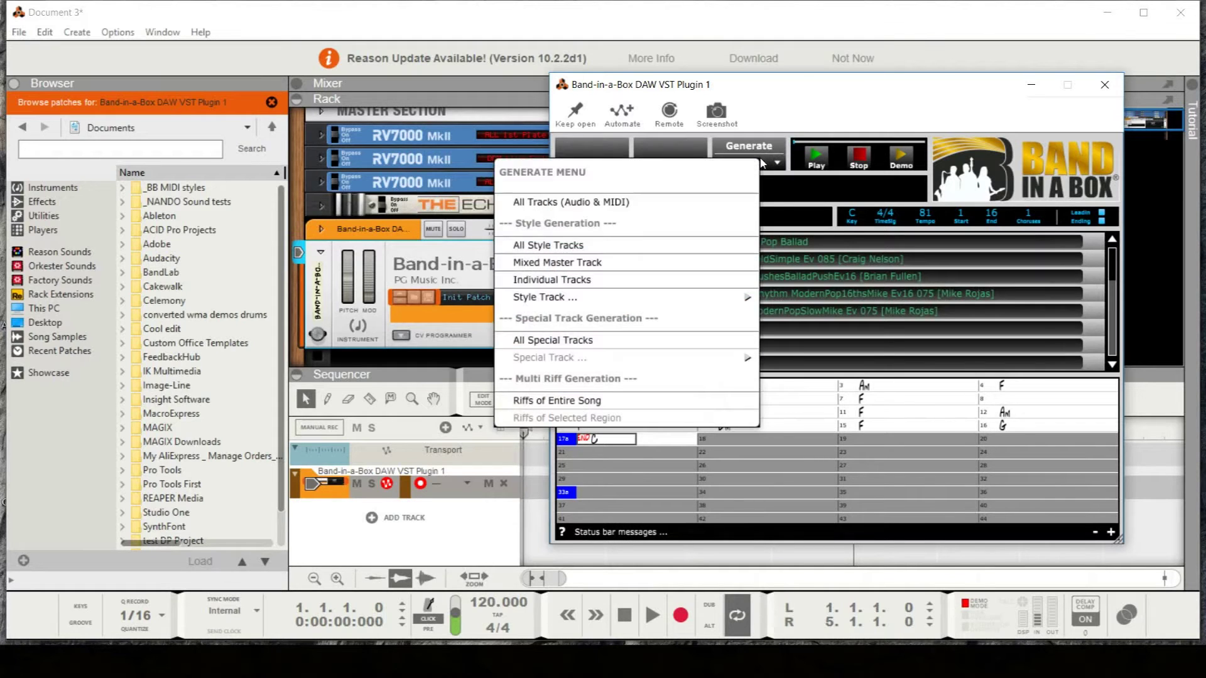
click(882, 286)
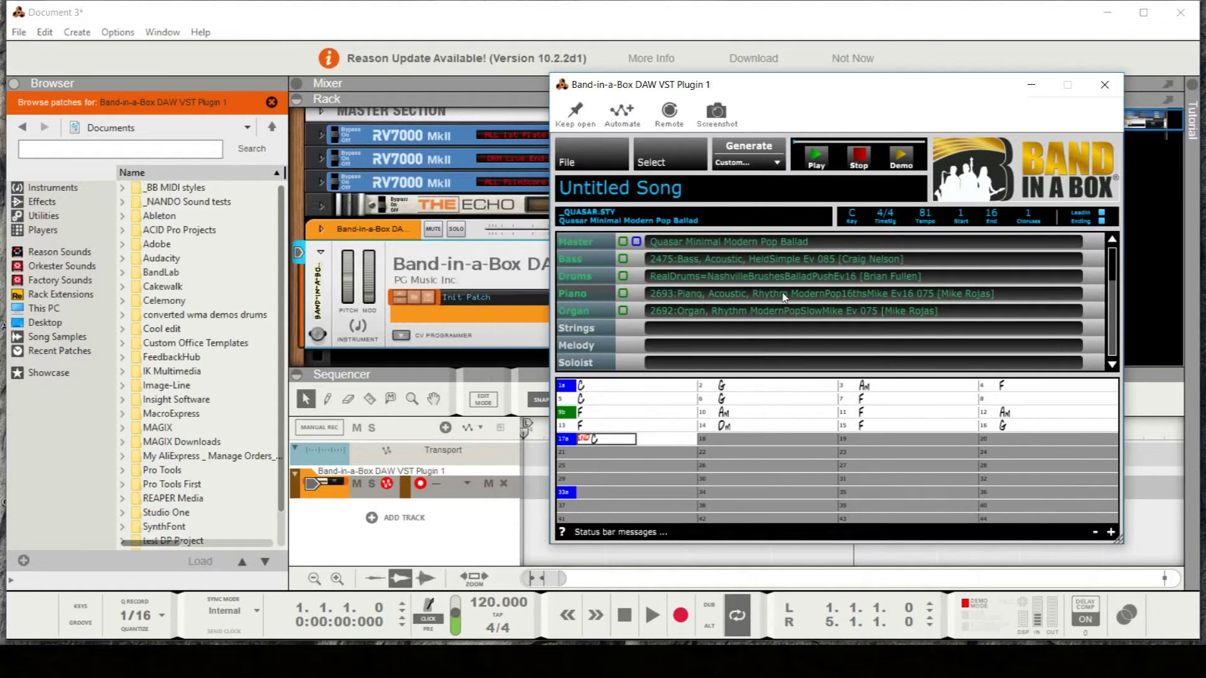
right_click(582, 259)
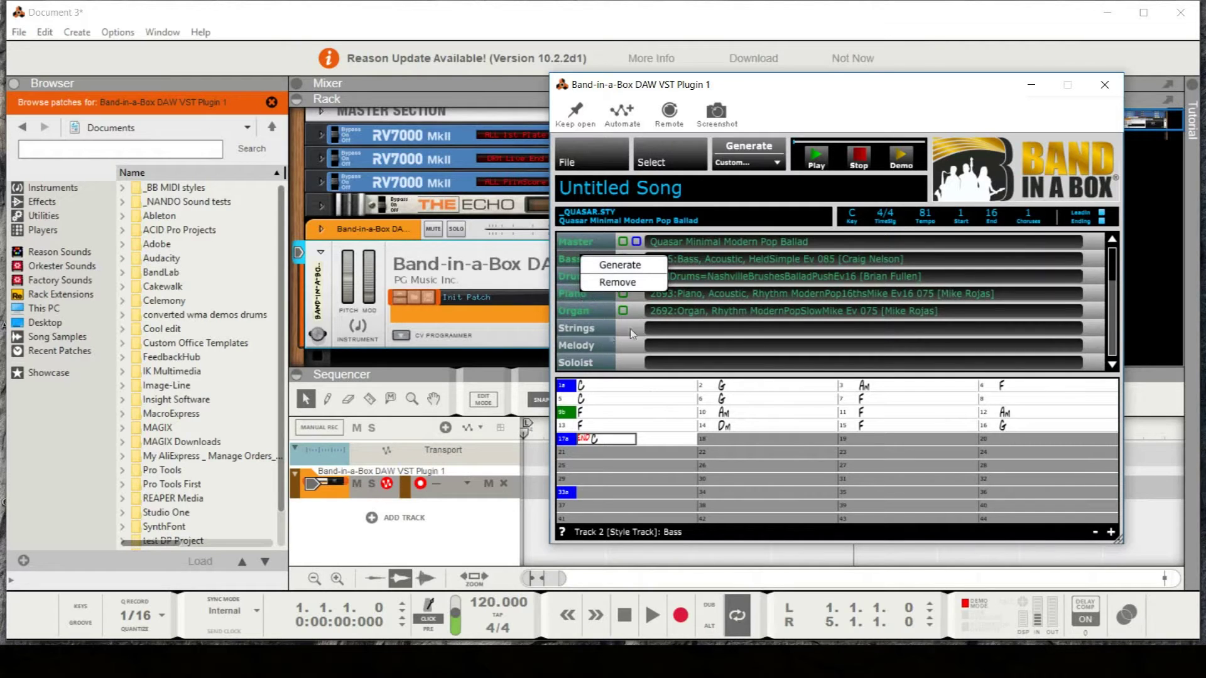
click(736, 329)
click(748, 146)
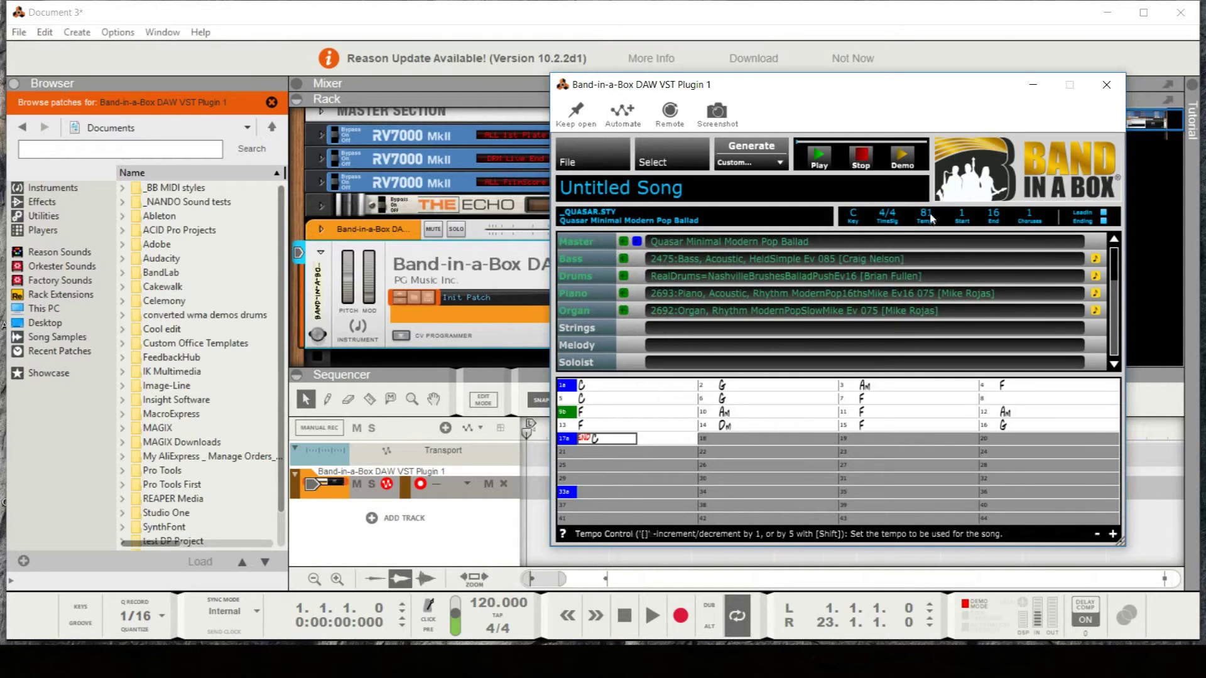
Set Reason's tempo to 81 and transfer the generated individual audio tracks from the plugin's Master row into the sequencer
click(490, 607)
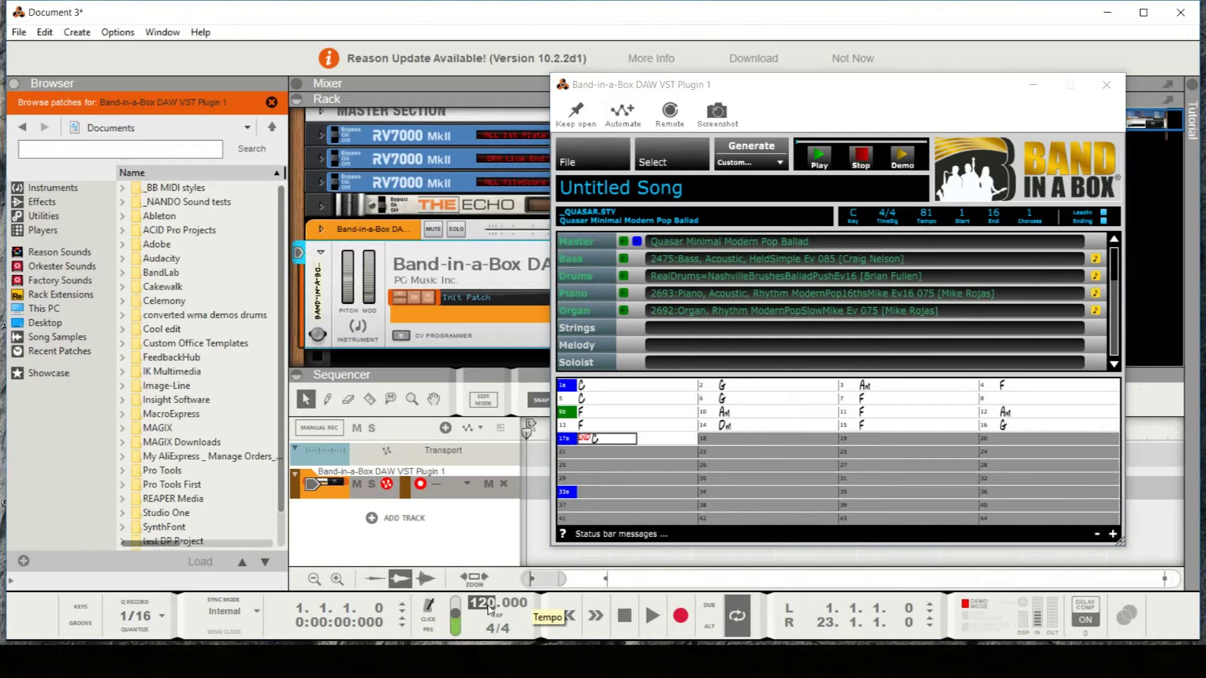
key(Return)
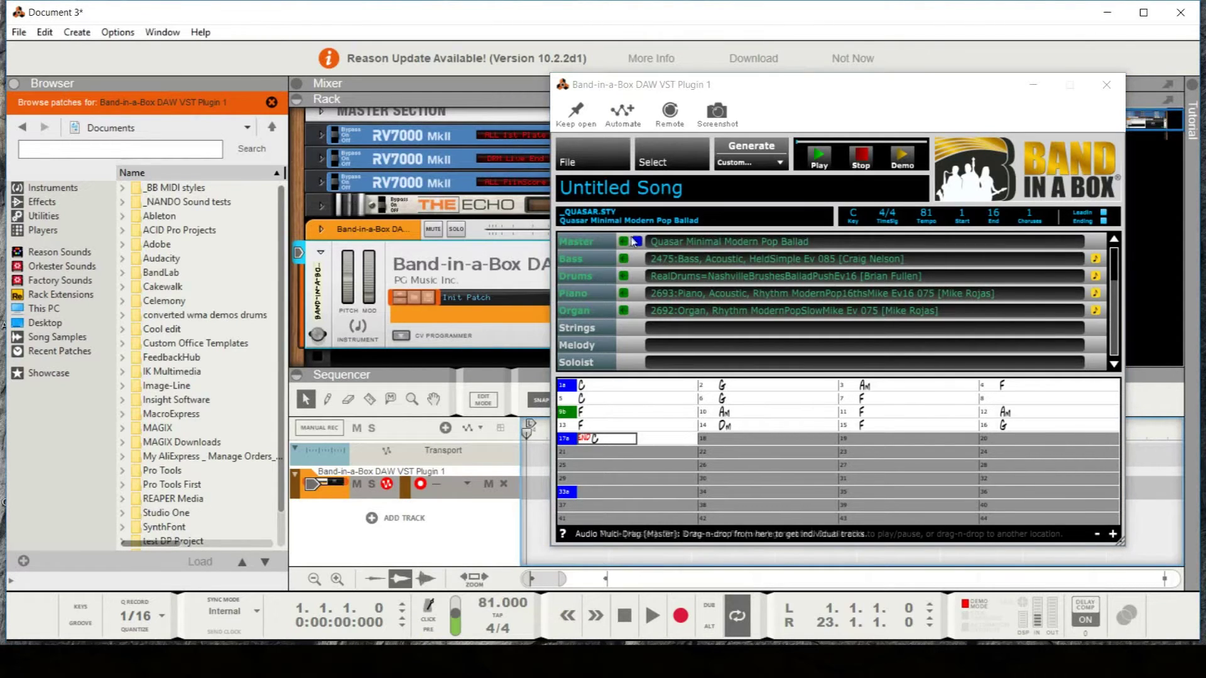
drag(641, 245, 403, 540)
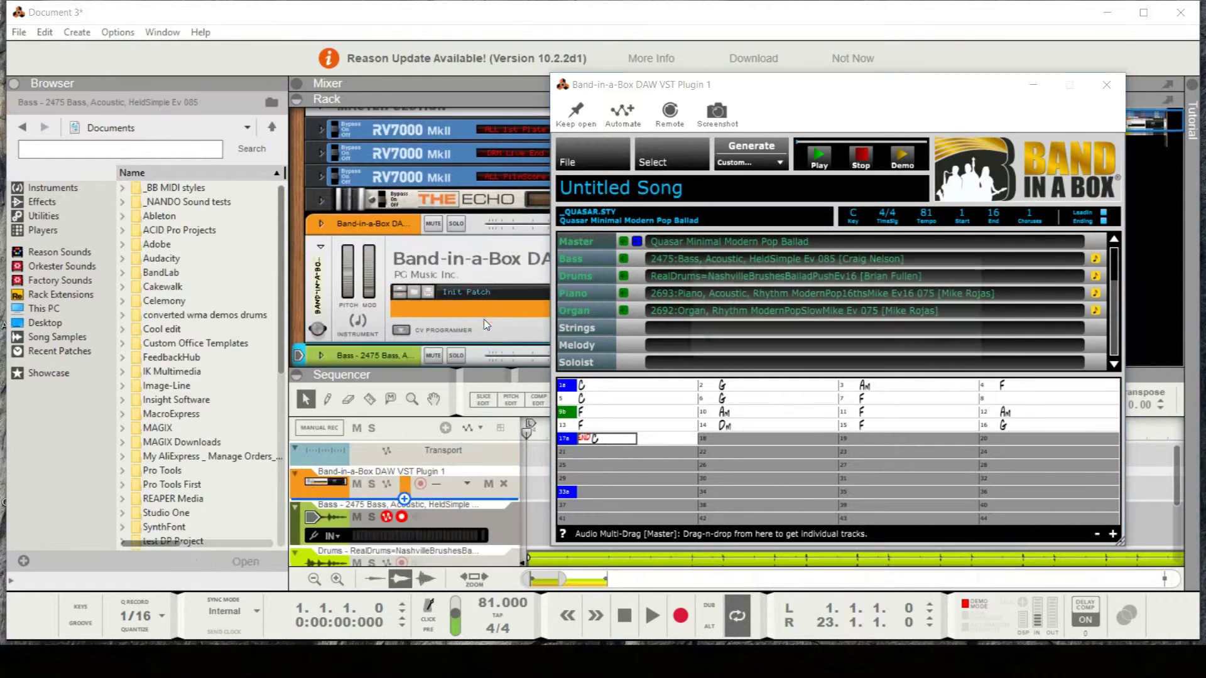
Close the plugin window and play the imported tracks in the sequencer from bar 2
click(1107, 86)
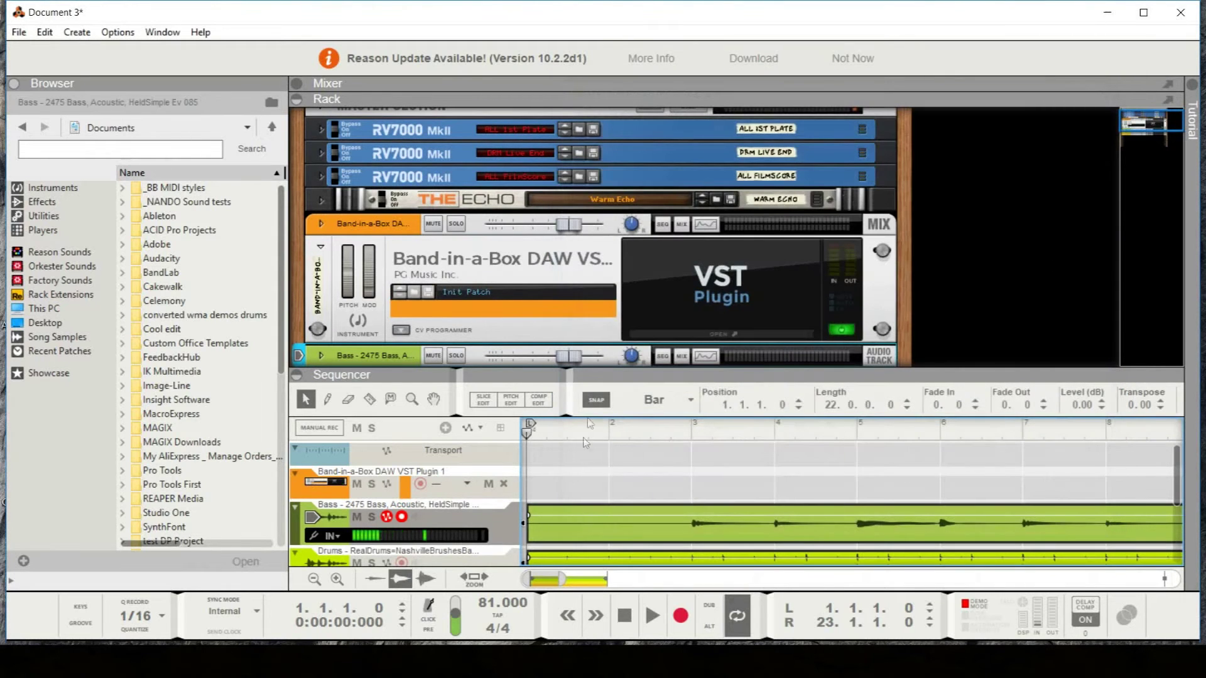
scroll(628, 454, down, 2)
click(612, 432)
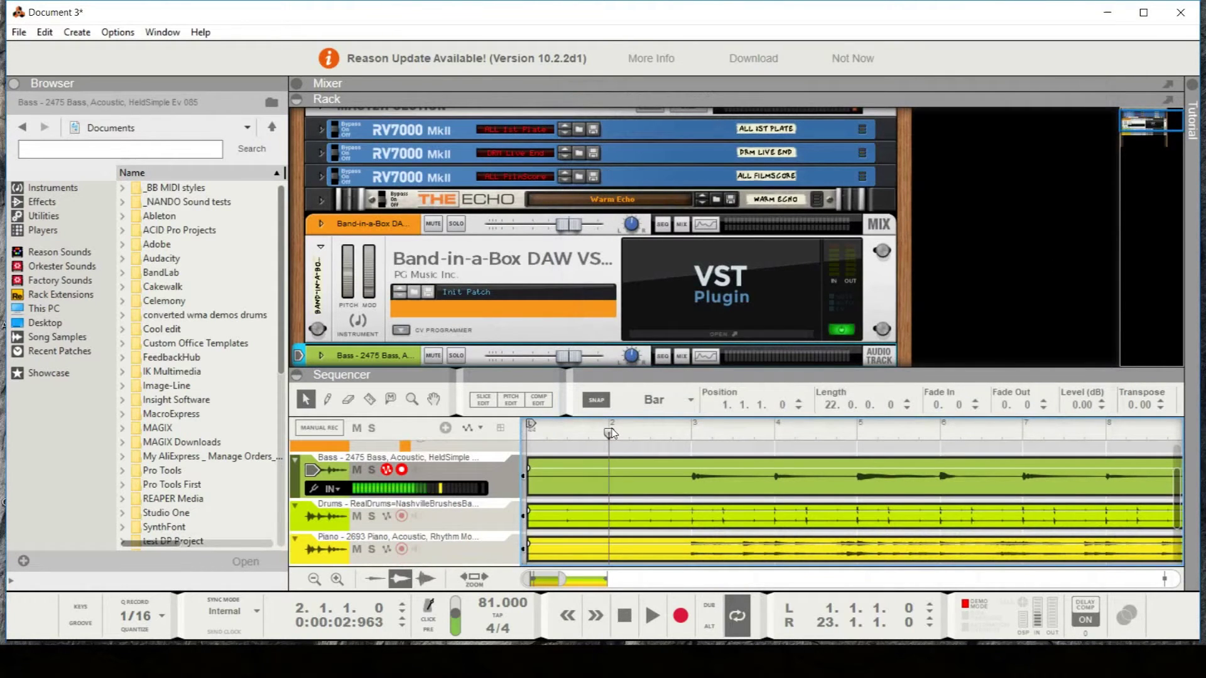
key(space)
scroll(975, 251, down, 4)
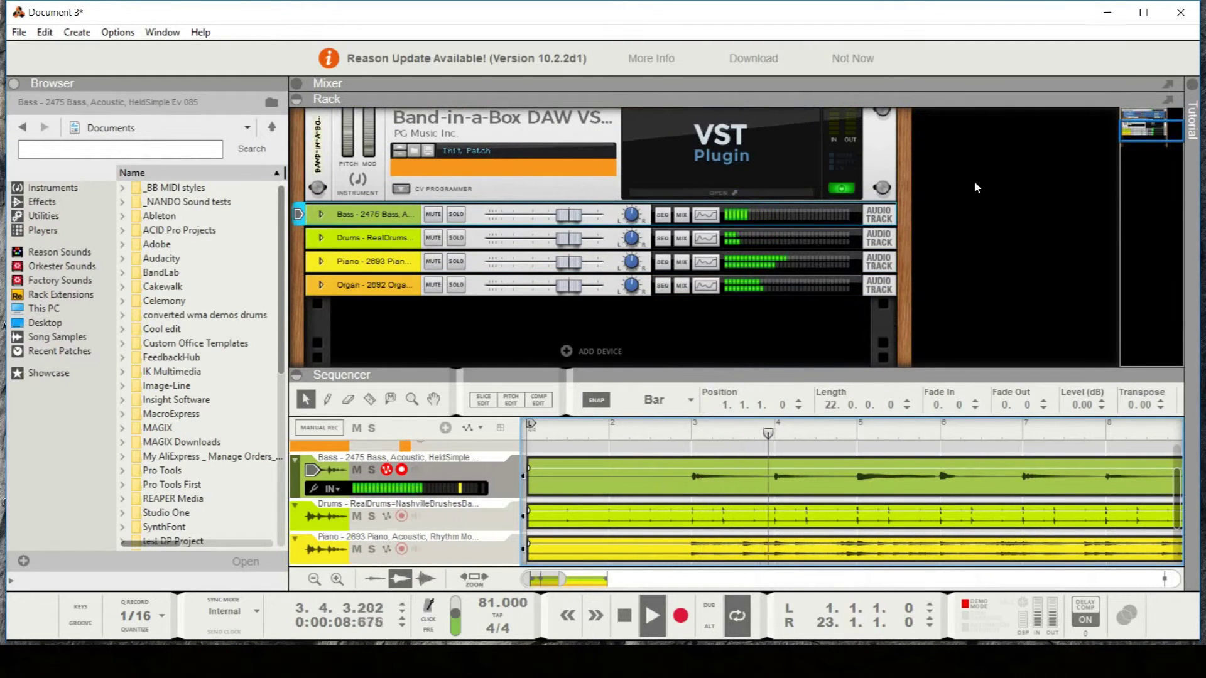
Adjust the panning of the Piano and Organ audio tracks during playback, stop playback and set the play position to bar 11
click(628, 261)
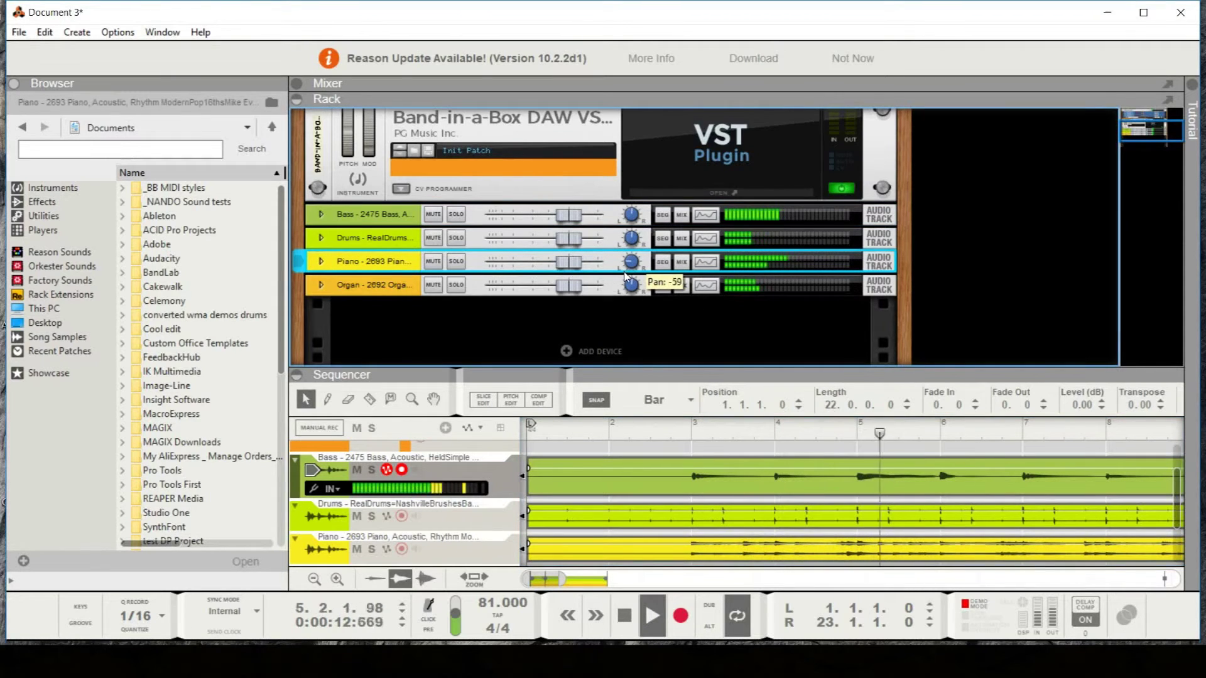
click(636, 288)
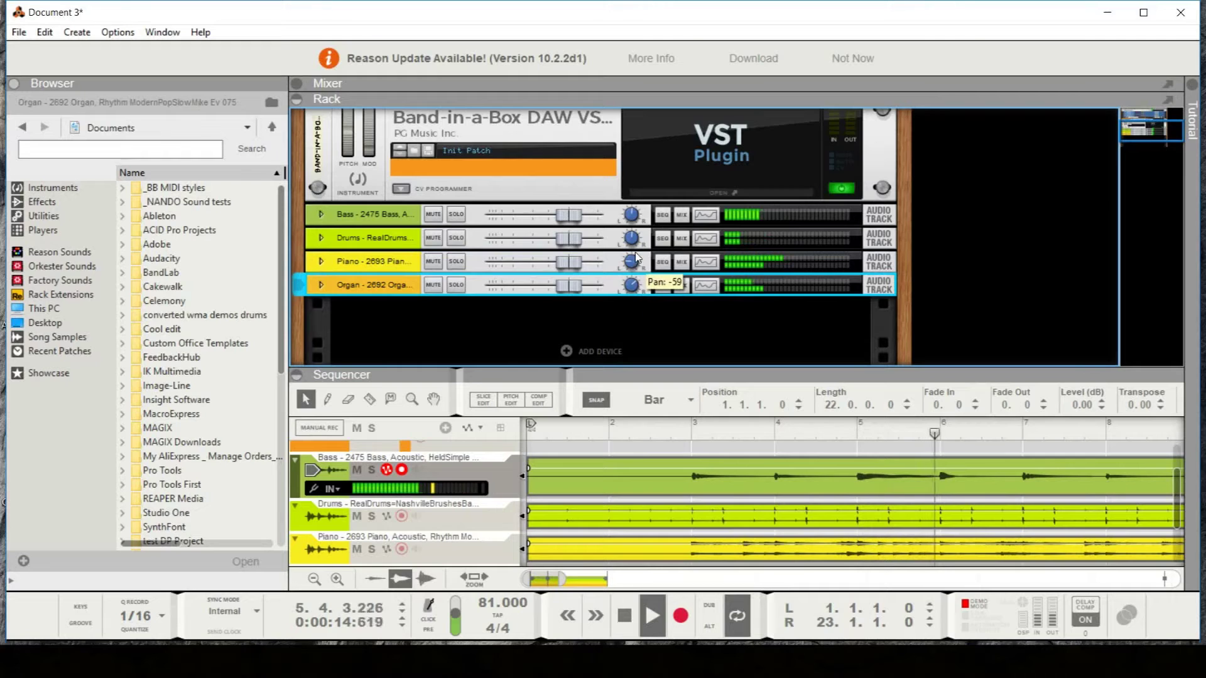
click(633, 268)
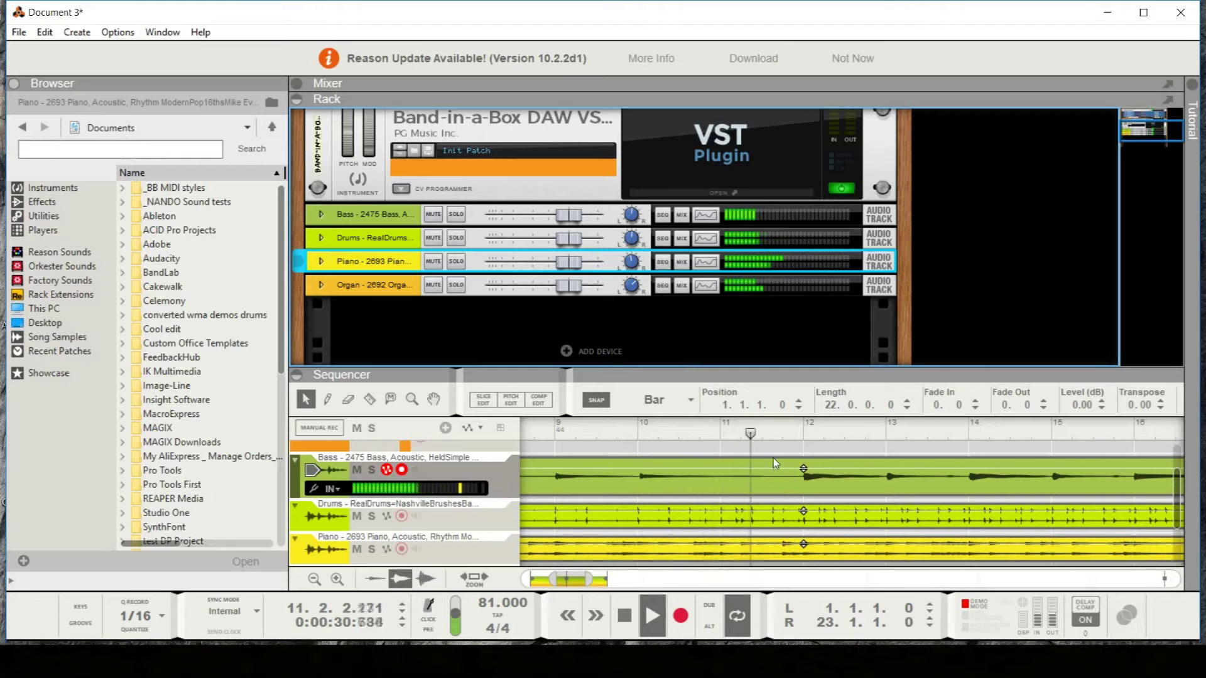
key(space)
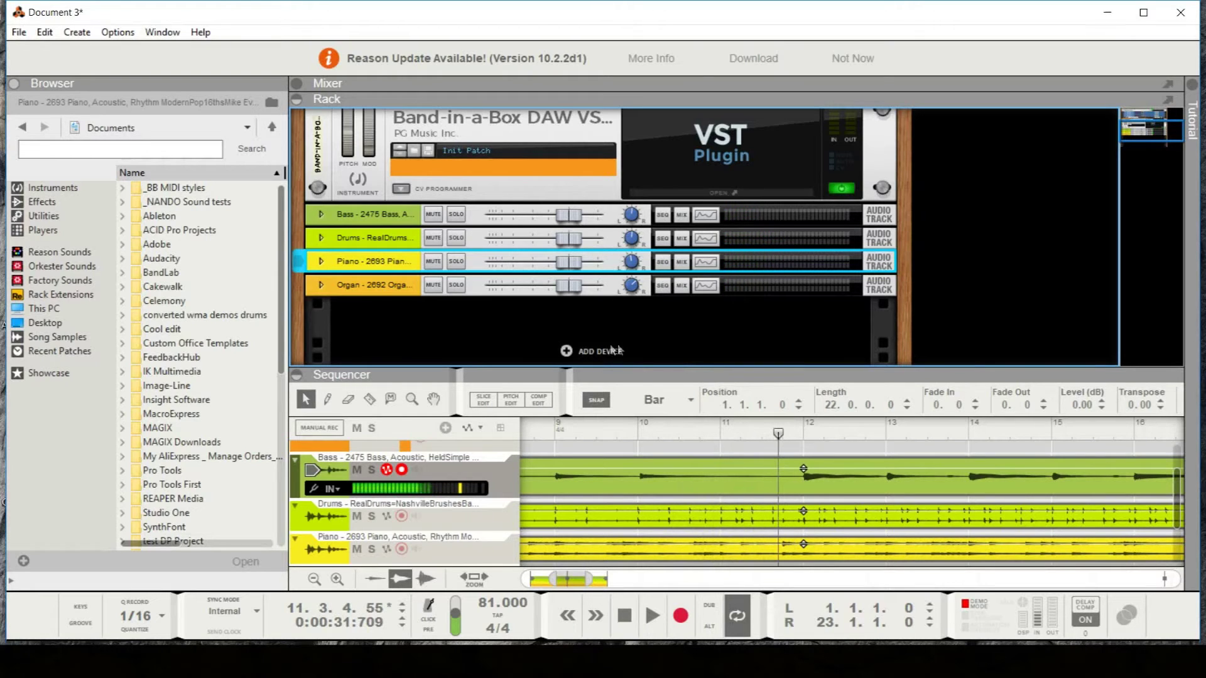
click(735, 437)
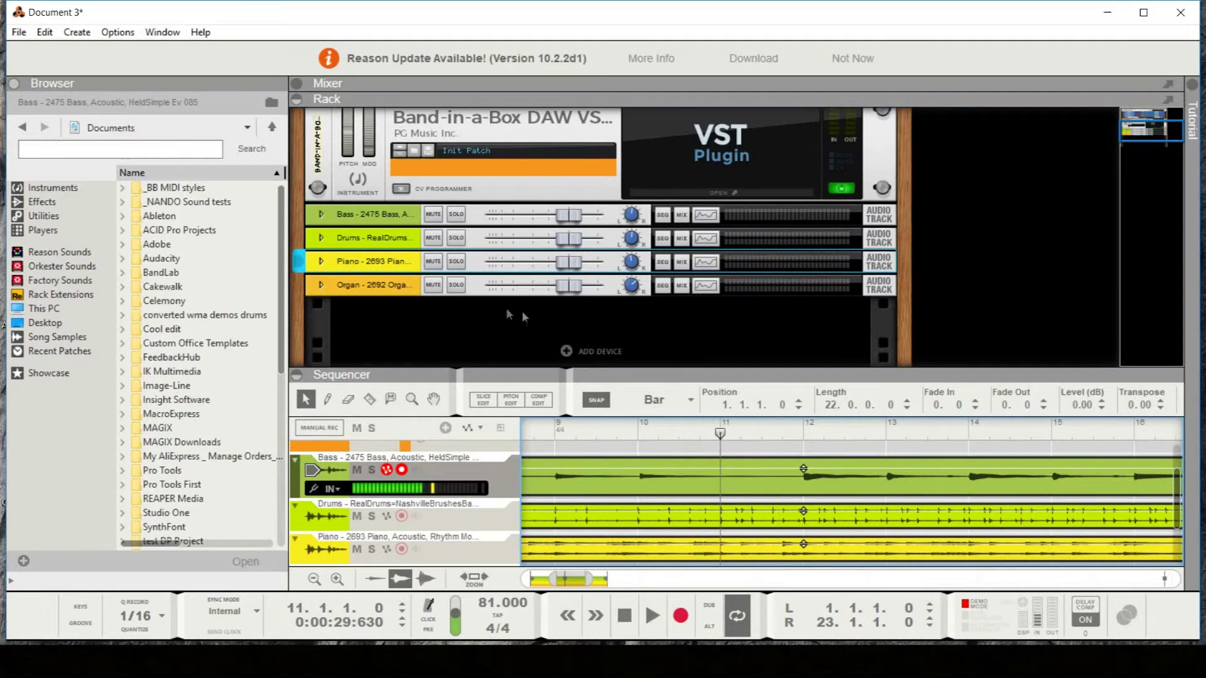
Reopen the Band-in-a-Box plugin window from the rack and start selecting a MultiRiff
scroll(507, 314, up, 3)
click(726, 255)
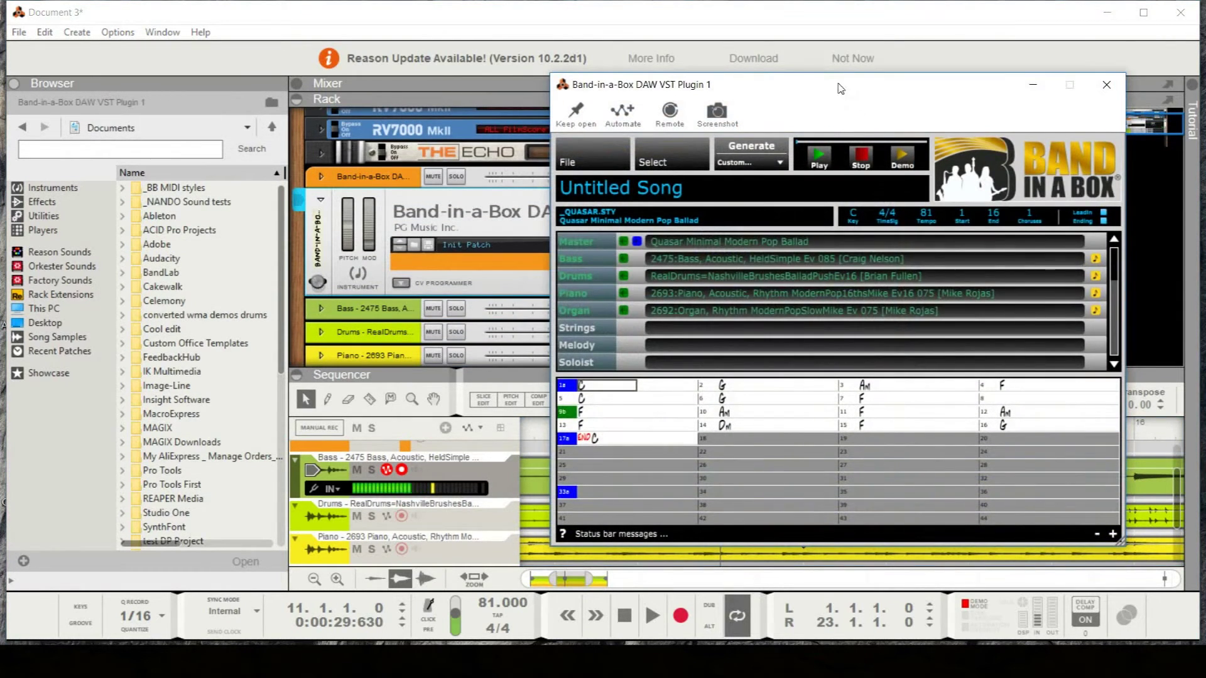
drag(841, 89, 827, 79)
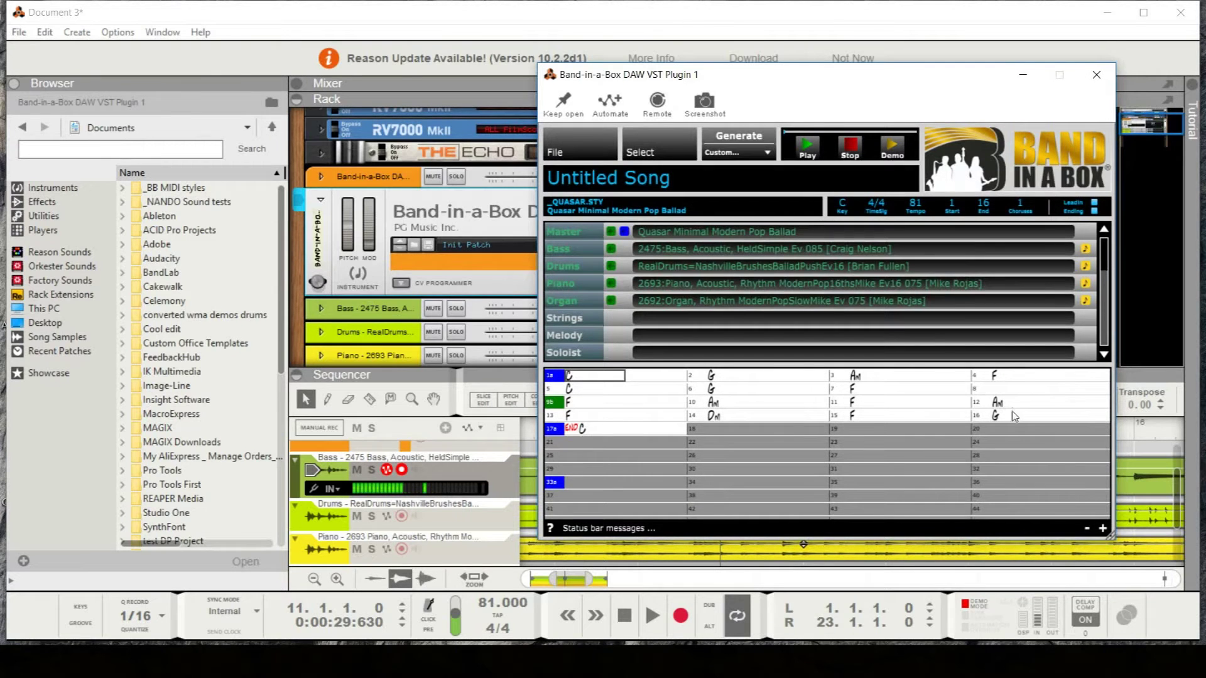
click(681, 147)
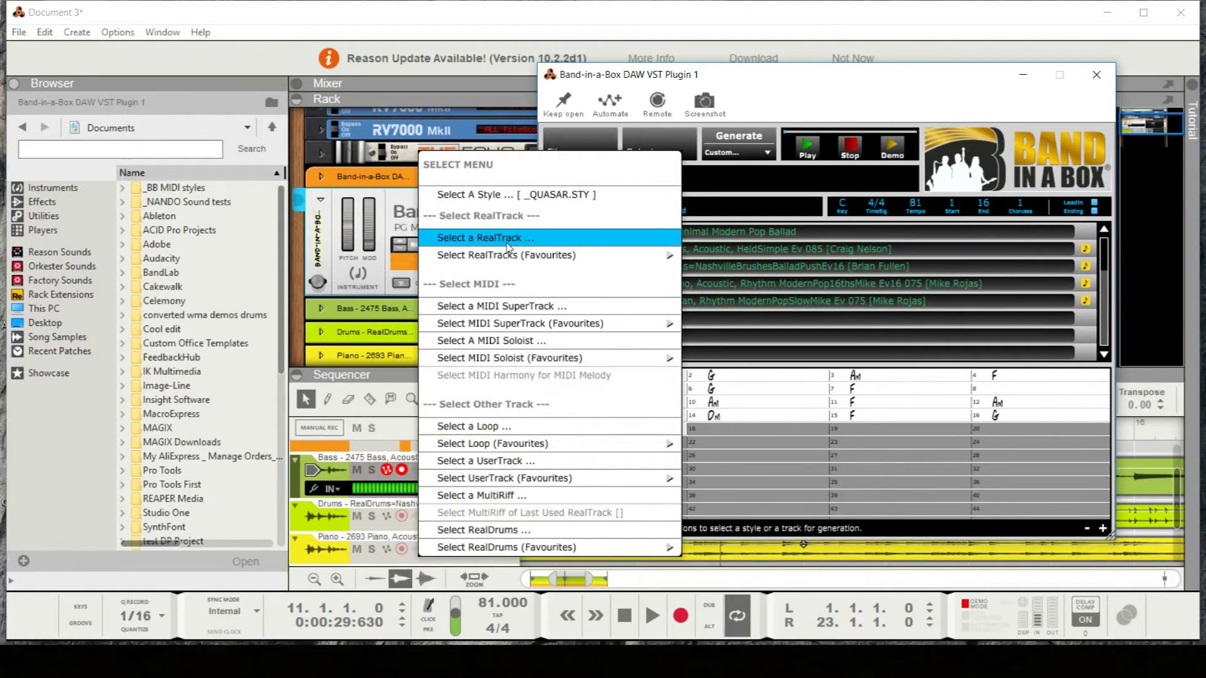
click(527, 496)
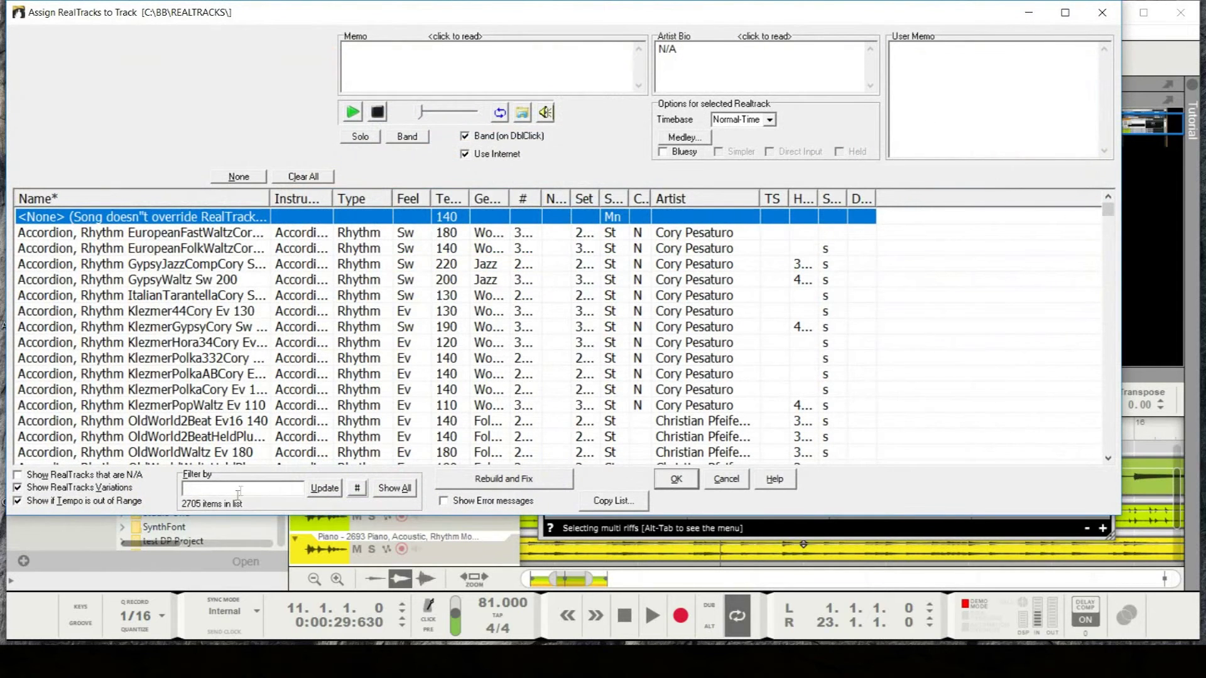
Filter the RealTracks list by "guitar solo" and sort it by tempo
click(237, 492)
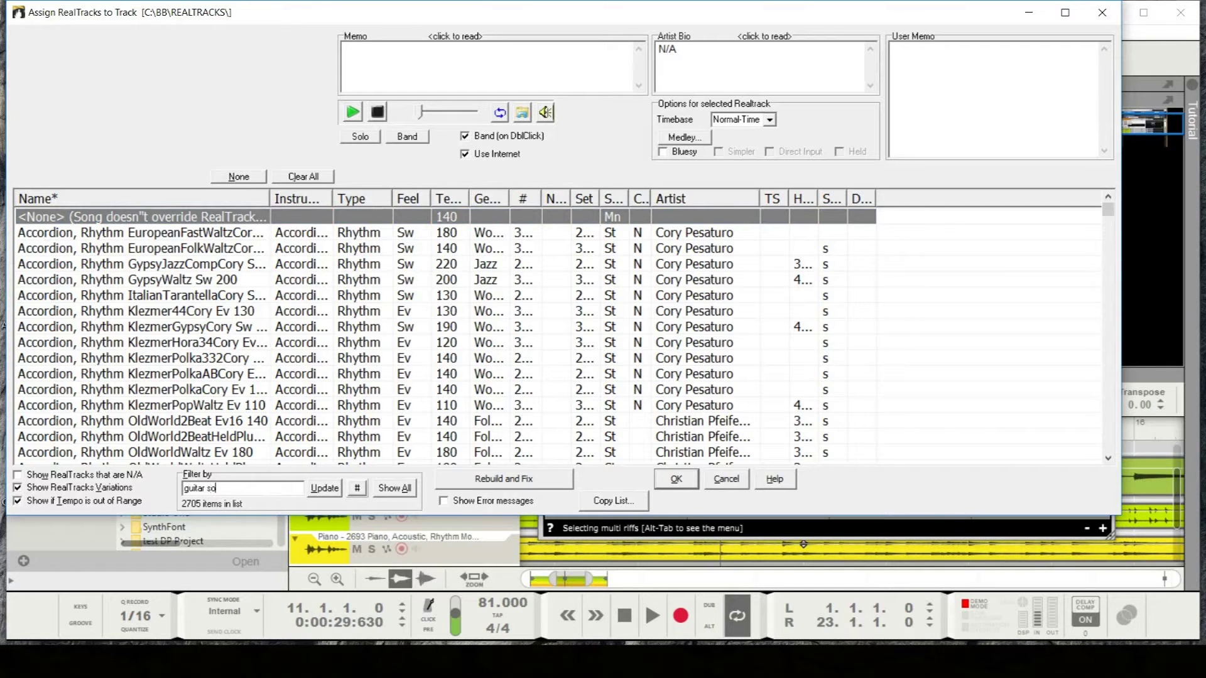
key(Return)
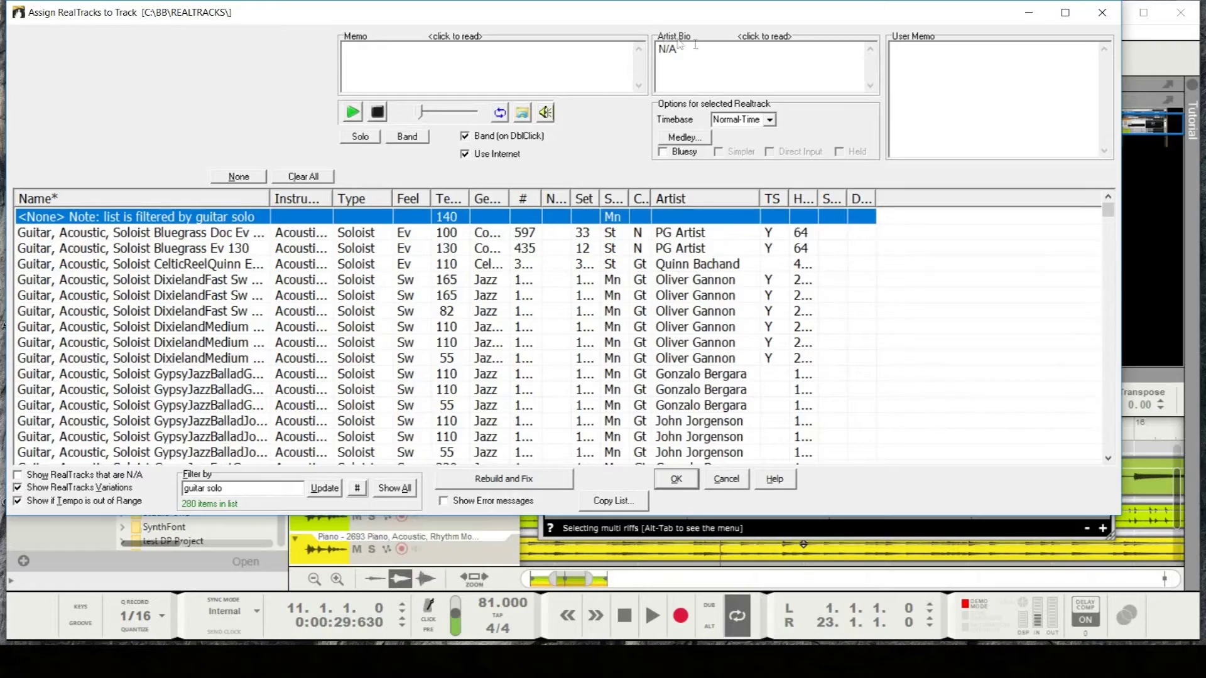
drag(639, 23, 679, 111)
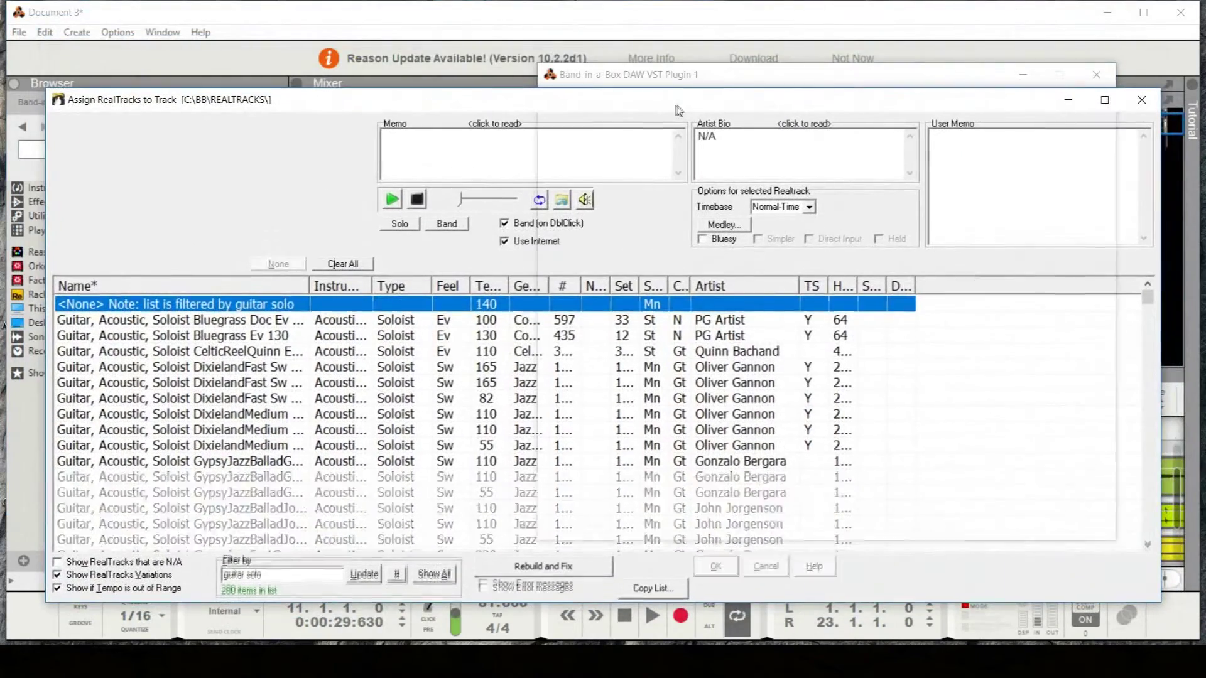
scroll(400, 490, down, 1)
click(488, 285)
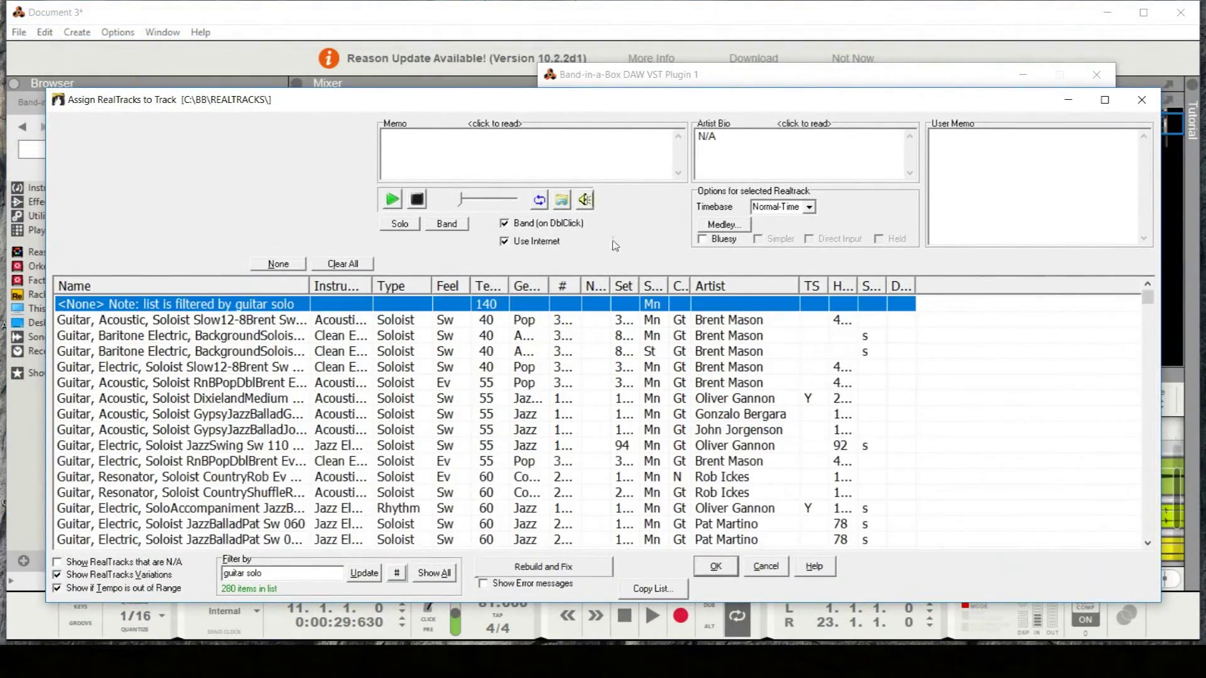
Compare the electric guitar soloists at tempo 85, including BluesSlowEvenBrentSimple, CountryBrent and SmoothSoulSlowBrent, widening the Name column to read the full names
scroll(508, 381, down, 1)
scroll(508, 381, down, 1)
scroll(484, 387, down, 20)
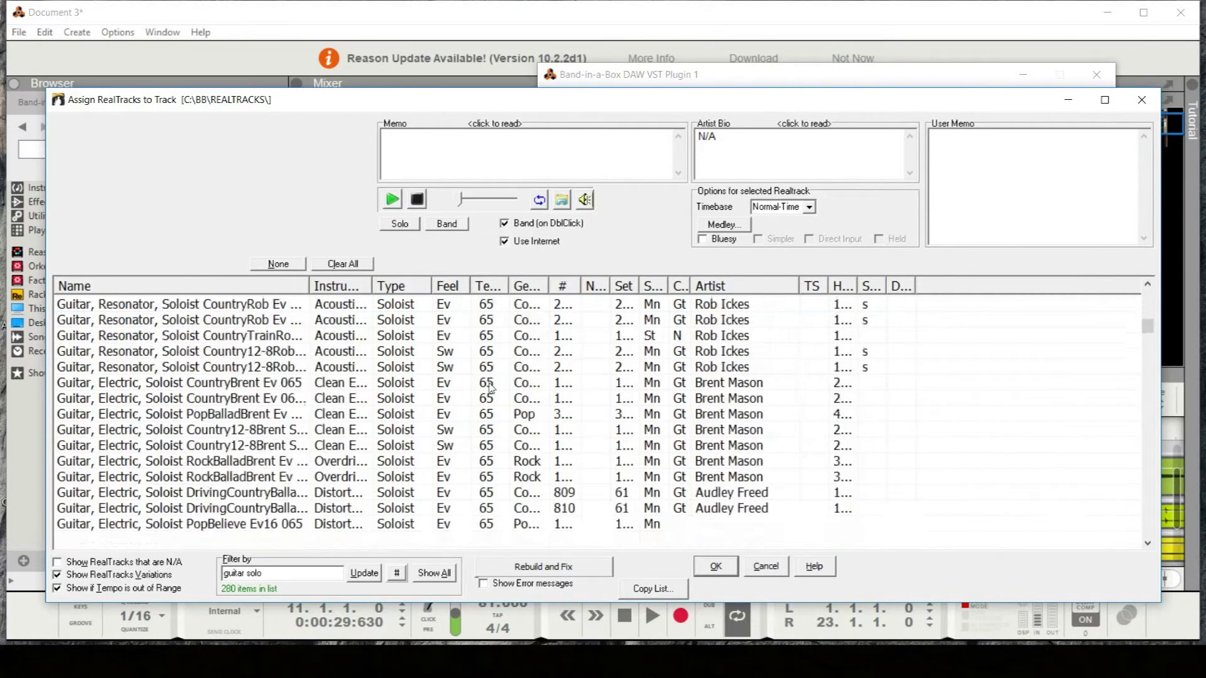
scroll(461, 390, up, 1)
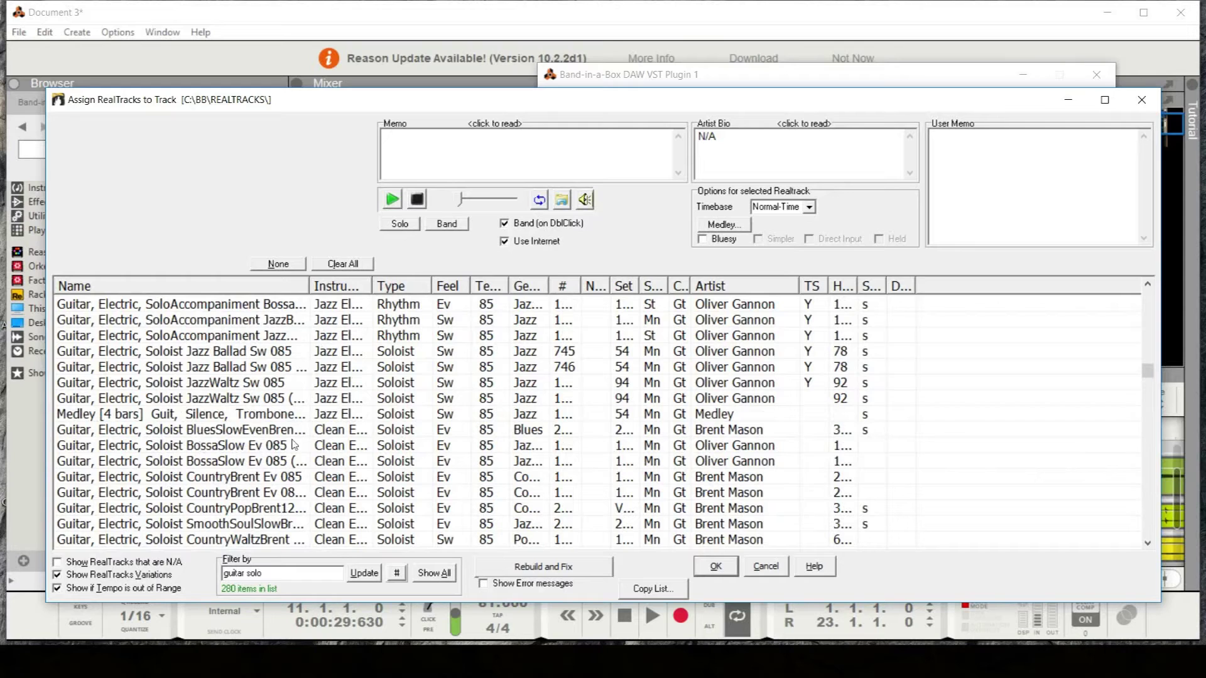
click(387, 431)
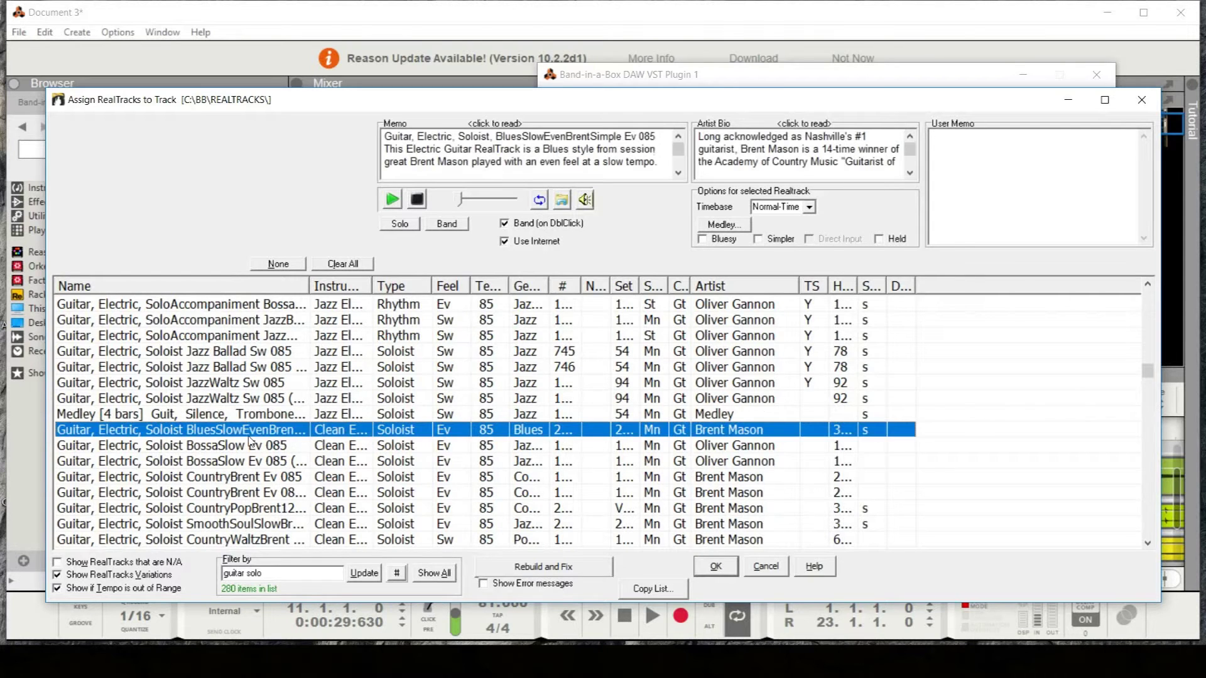
click(283, 479)
click(272, 522)
drag(309, 286, 348, 289)
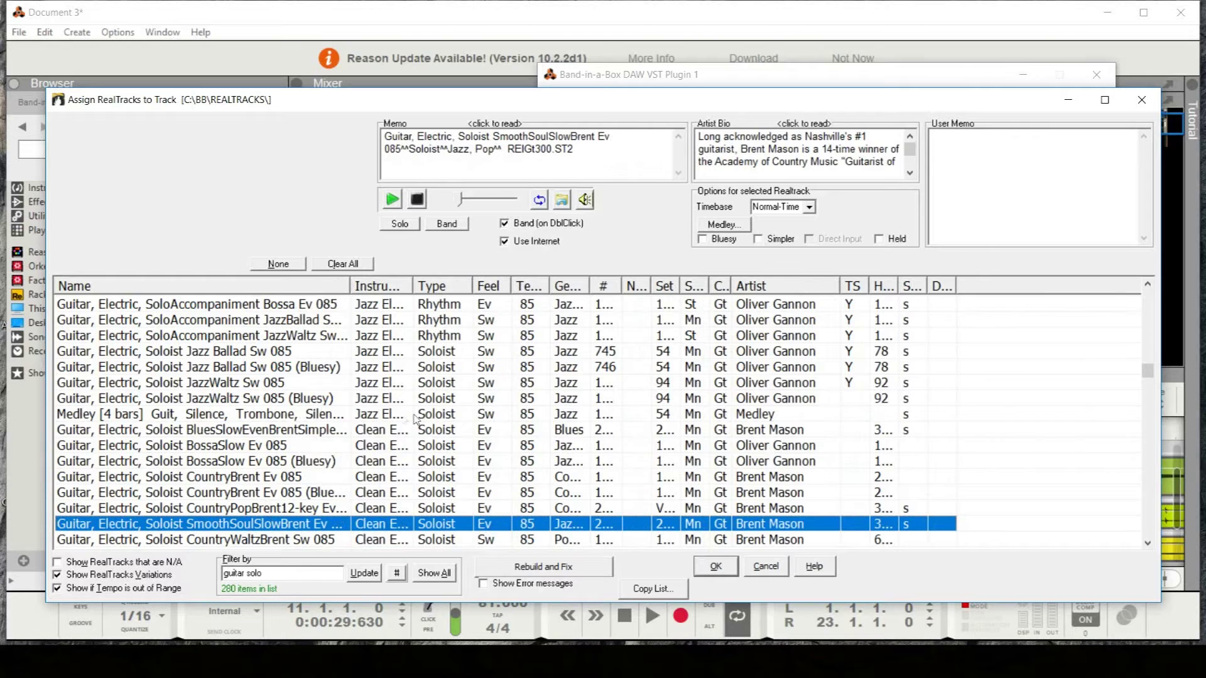
Assign the RealTrack "Guitar, Electric, Soloist CountryBalladBrentSimple Ev 085" as the MultiRiff
scroll(465, 375, down, 3)
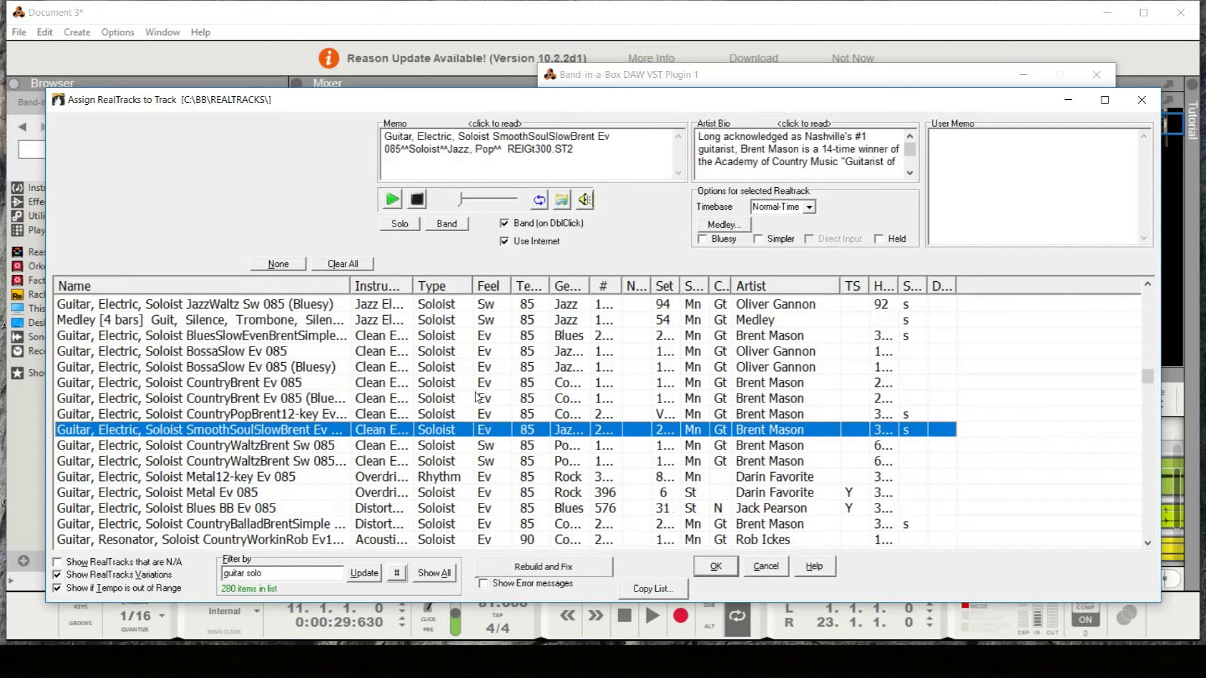
scroll(533, 463, down, 1)
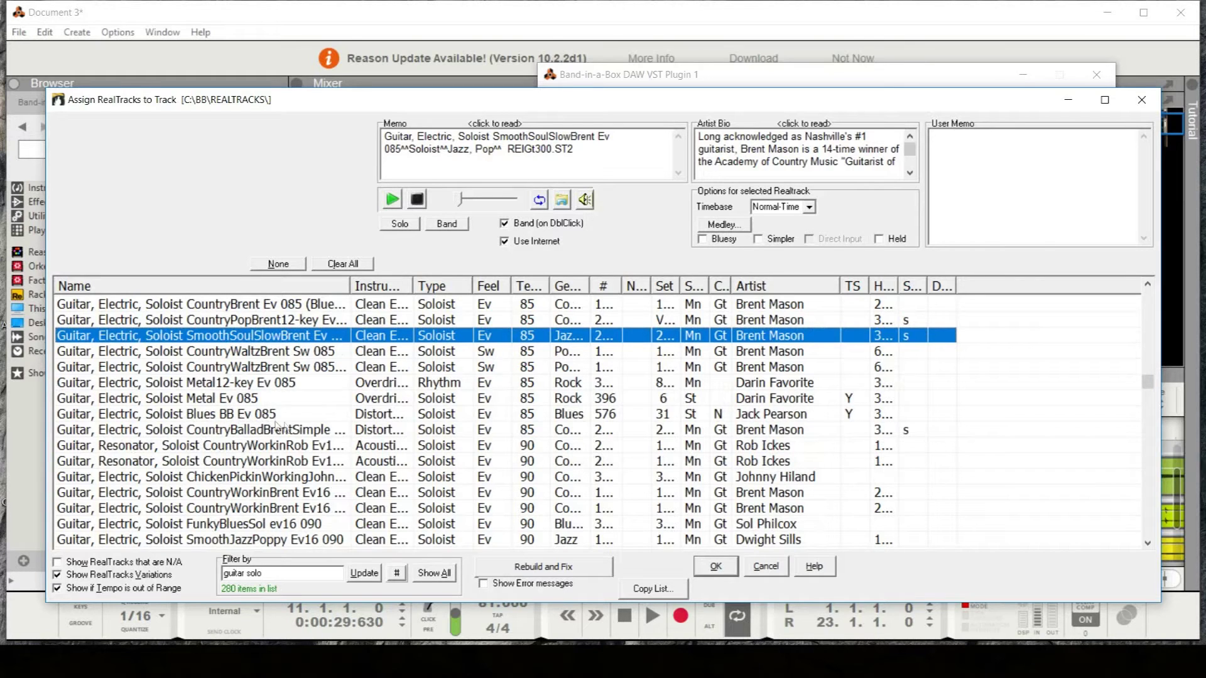
click(335, 444)
click(304, 435)
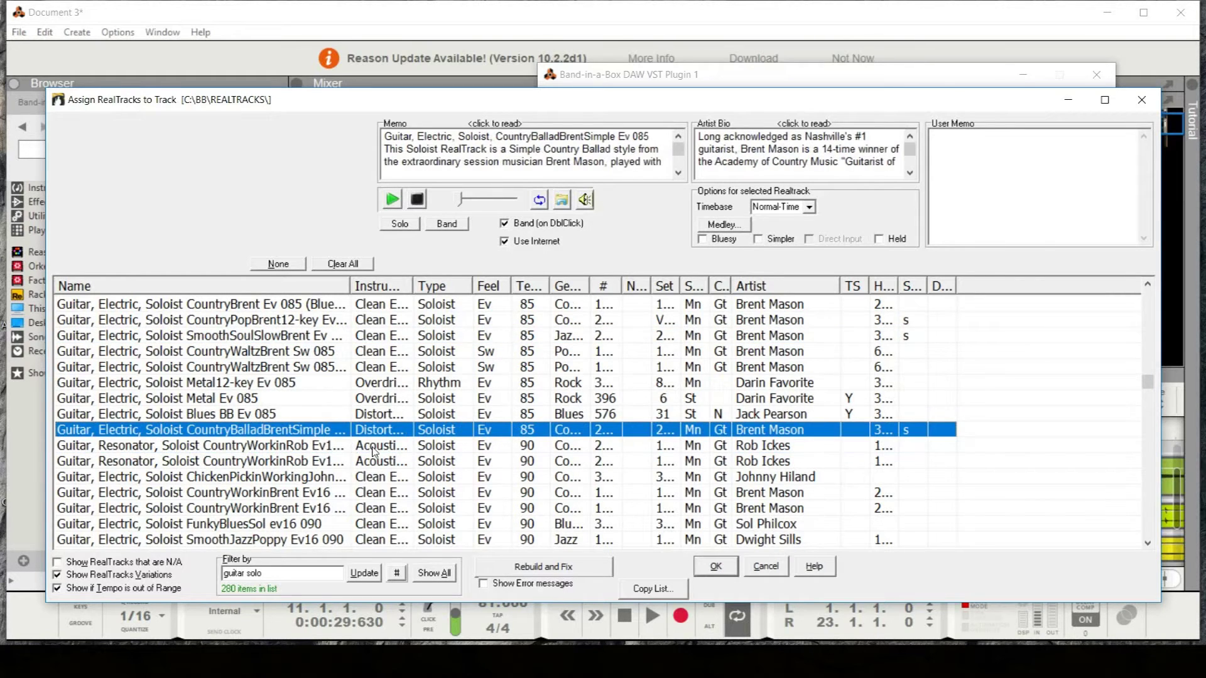
scroll(339, 490, down, 1)
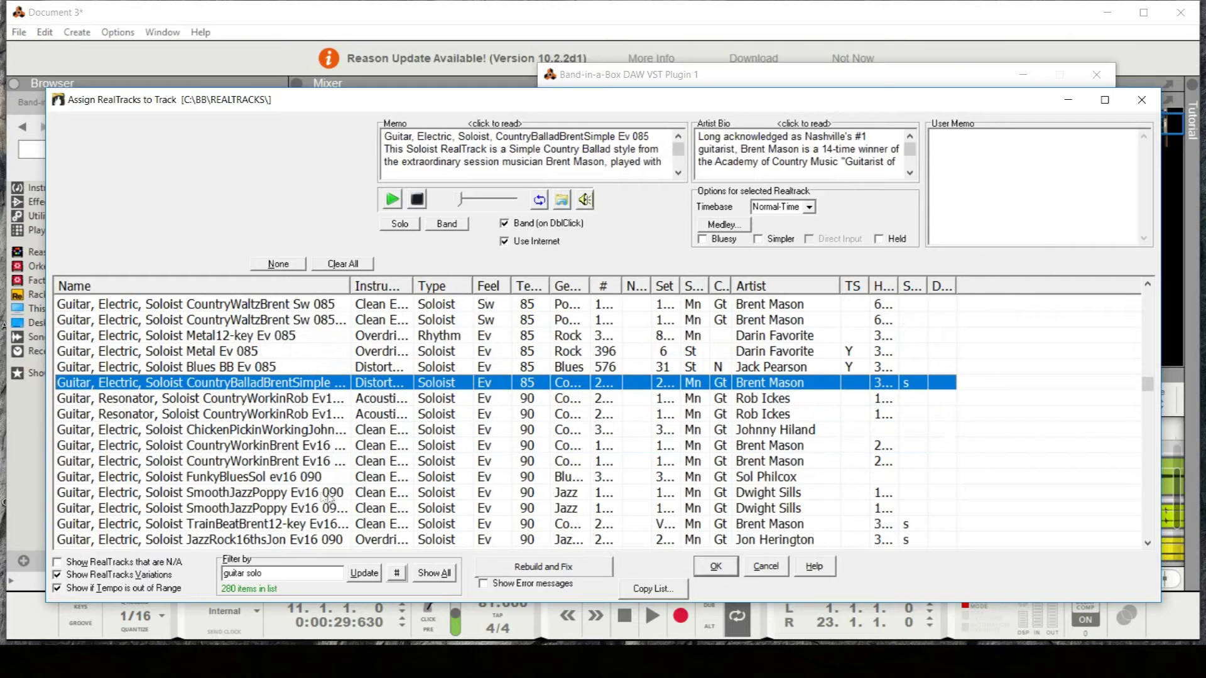
scroll(314, 456, down, 1)
scroll(340, 465, down, 1)
scroll(364, 474, up, 1)
scroll(233, 377, up, 1)
click(716, 565)
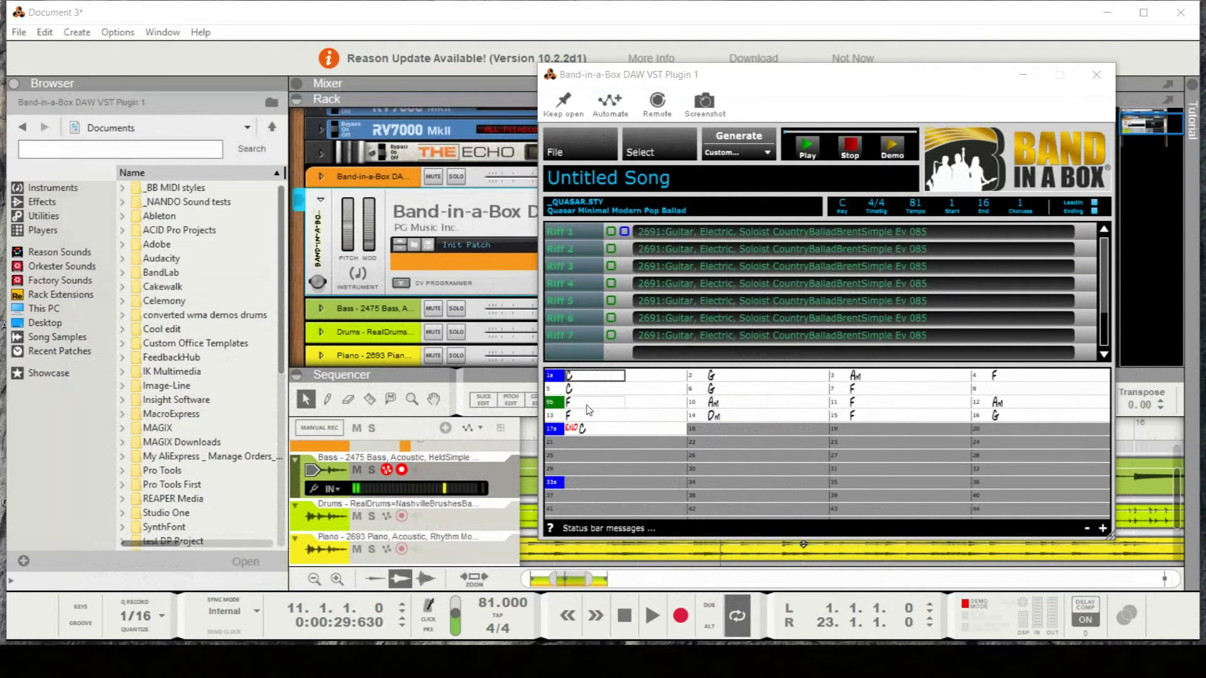
Select bars 9 to 12 in the chord sheet and generate the MultiRiffs for that selected region
drag(591, 409, 1048, 402)
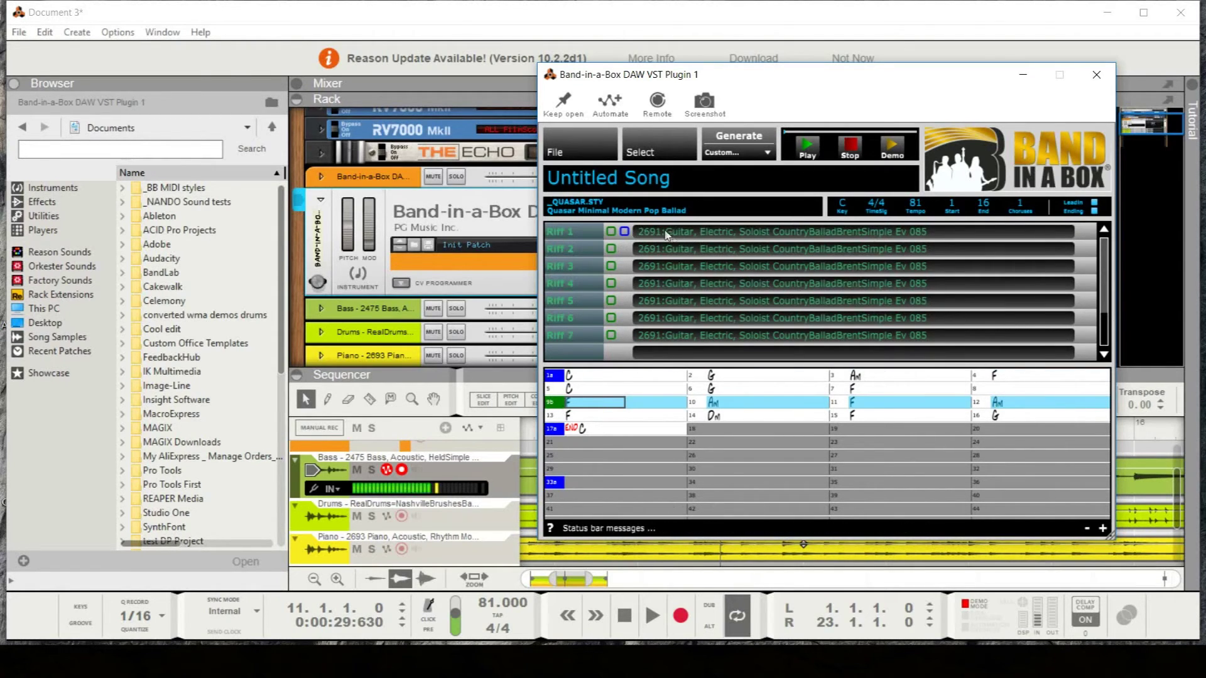
click(732, 154)
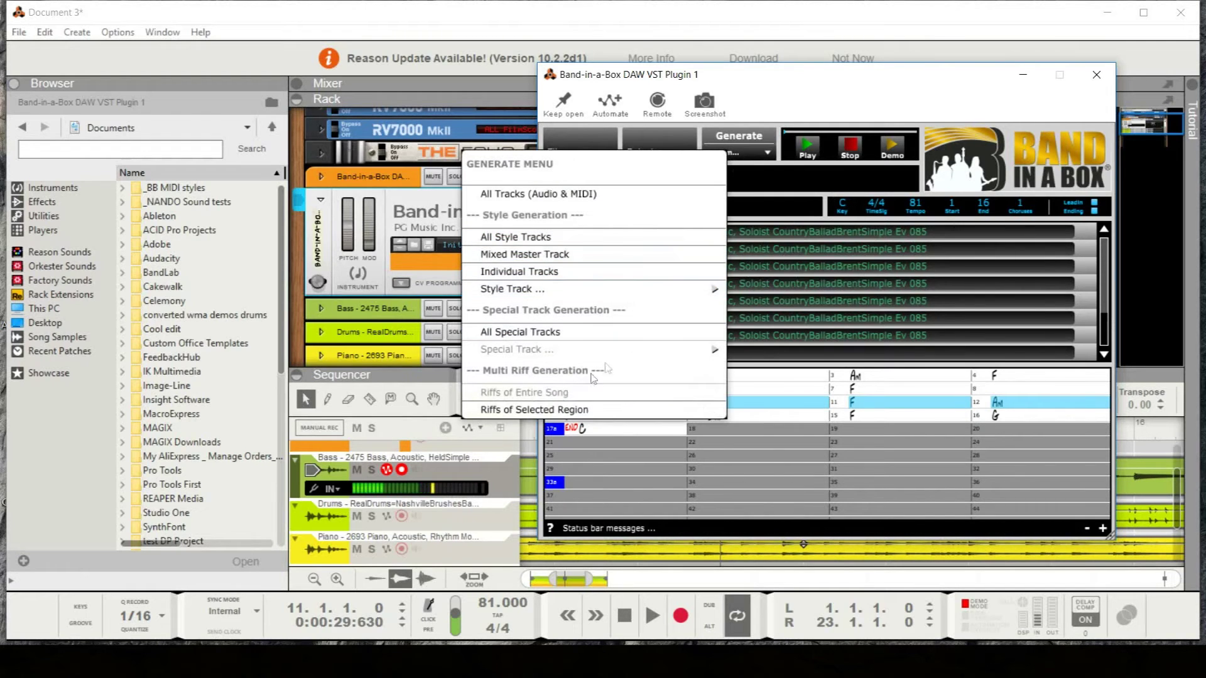
click(508, 410)
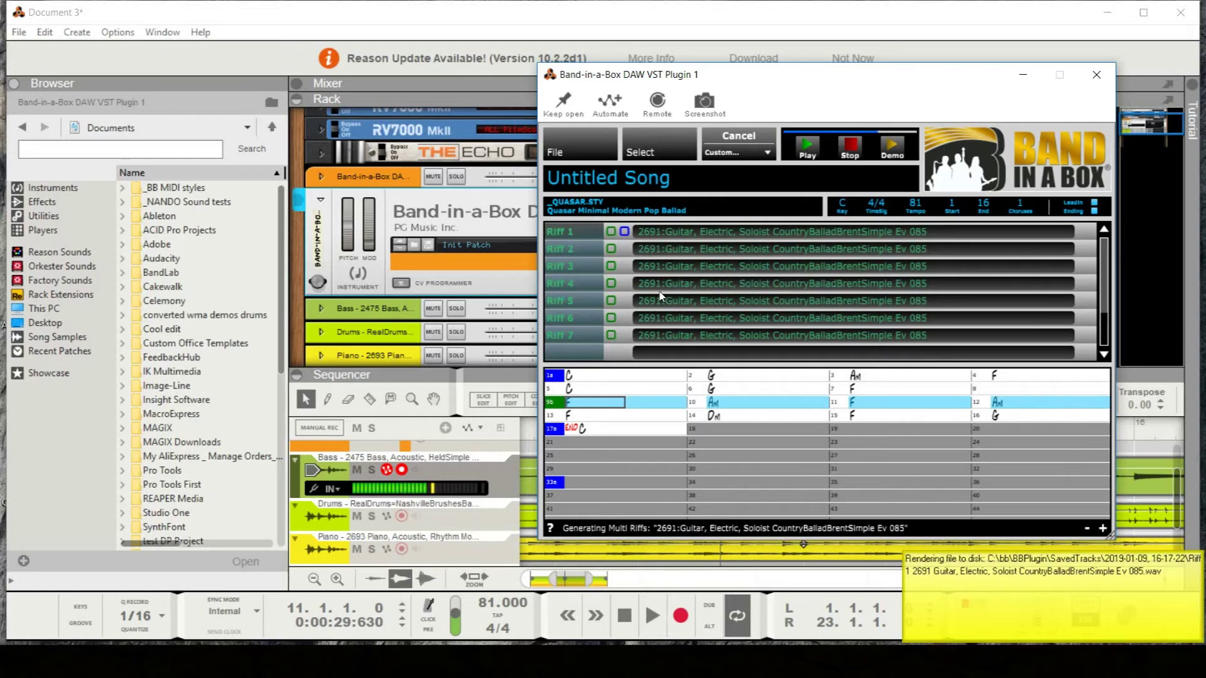
click(625, 232)
Move and shrink the plugin window to uncover the sequencer, and place the generated Riff 1 audio on the Organ track at about bar 10
drag(742, 80, 954, 39)
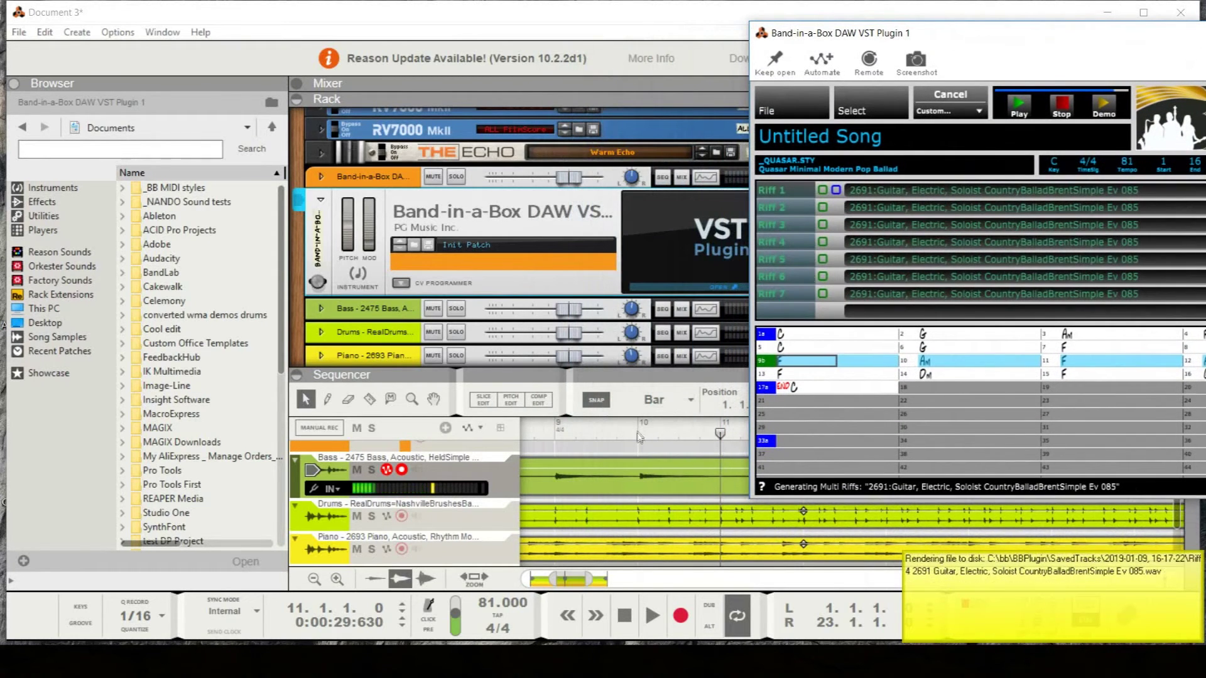
scroll(656, 529, down, 2)
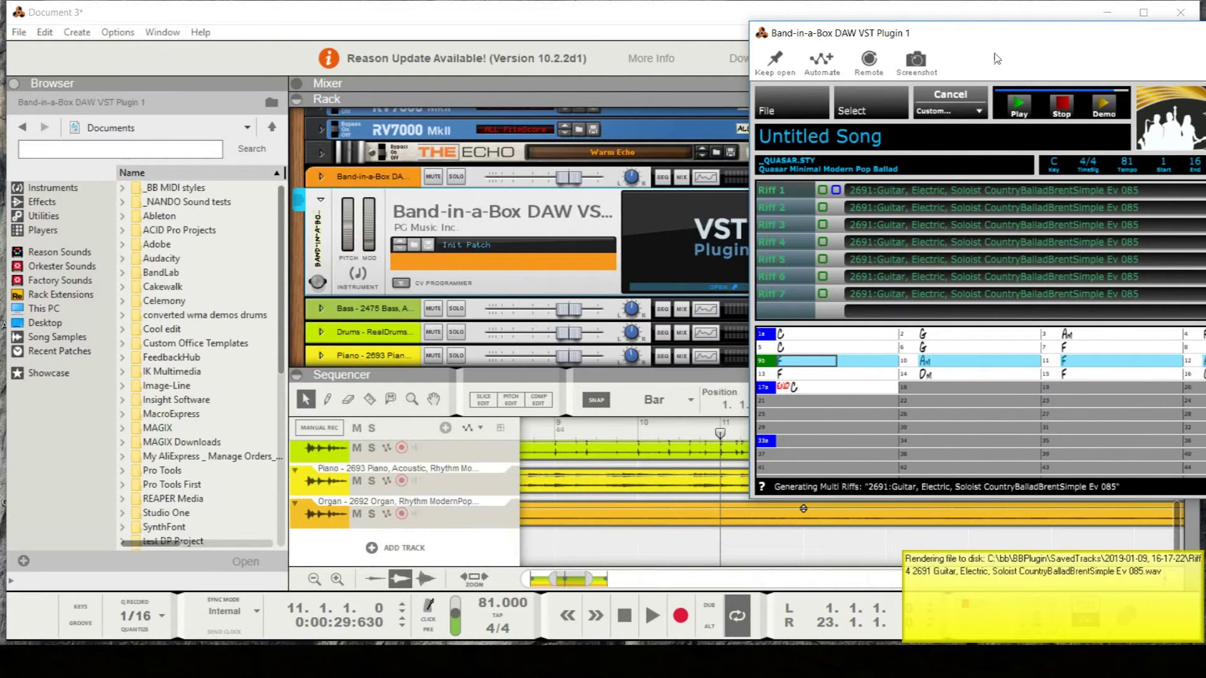
drag(1008, 41, 949, 33)
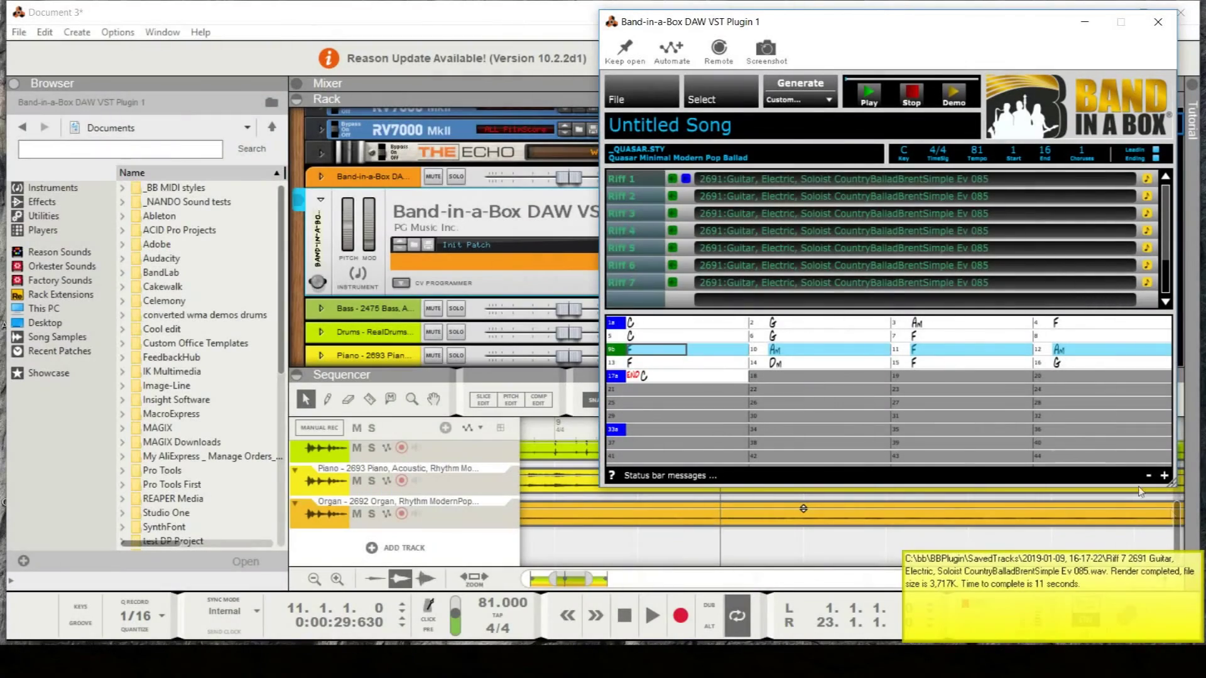
drag(1171, 483, 1154, 447)
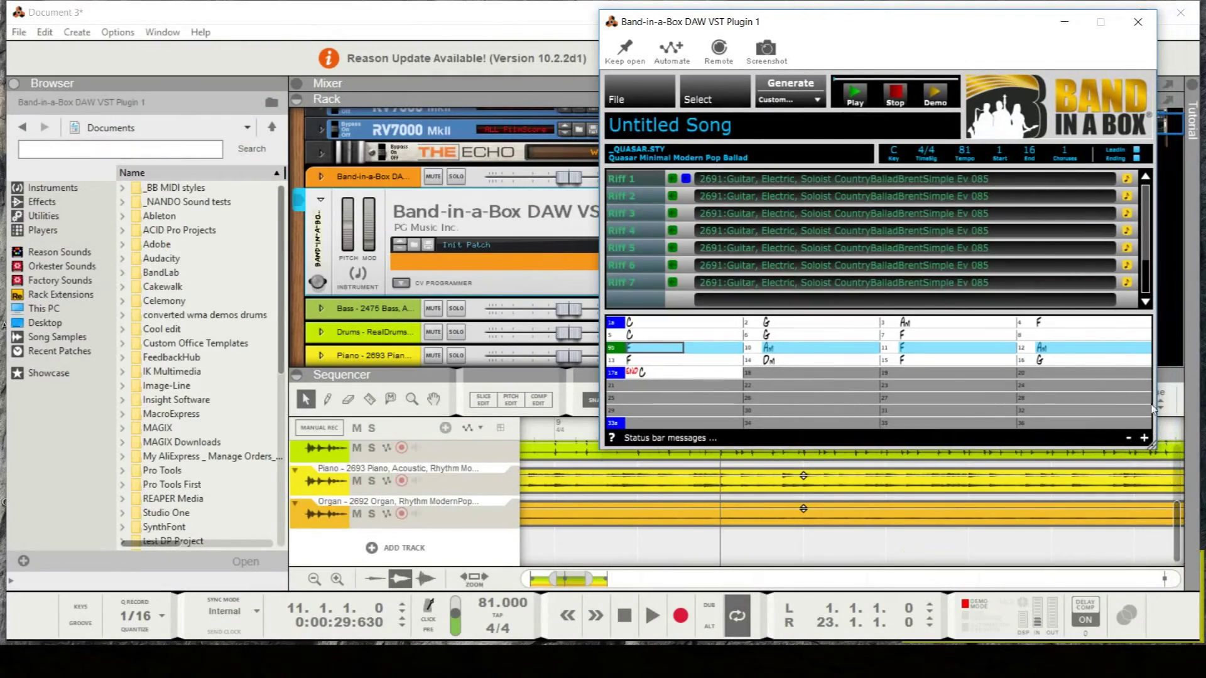
drag(816, 30, 898, 31)
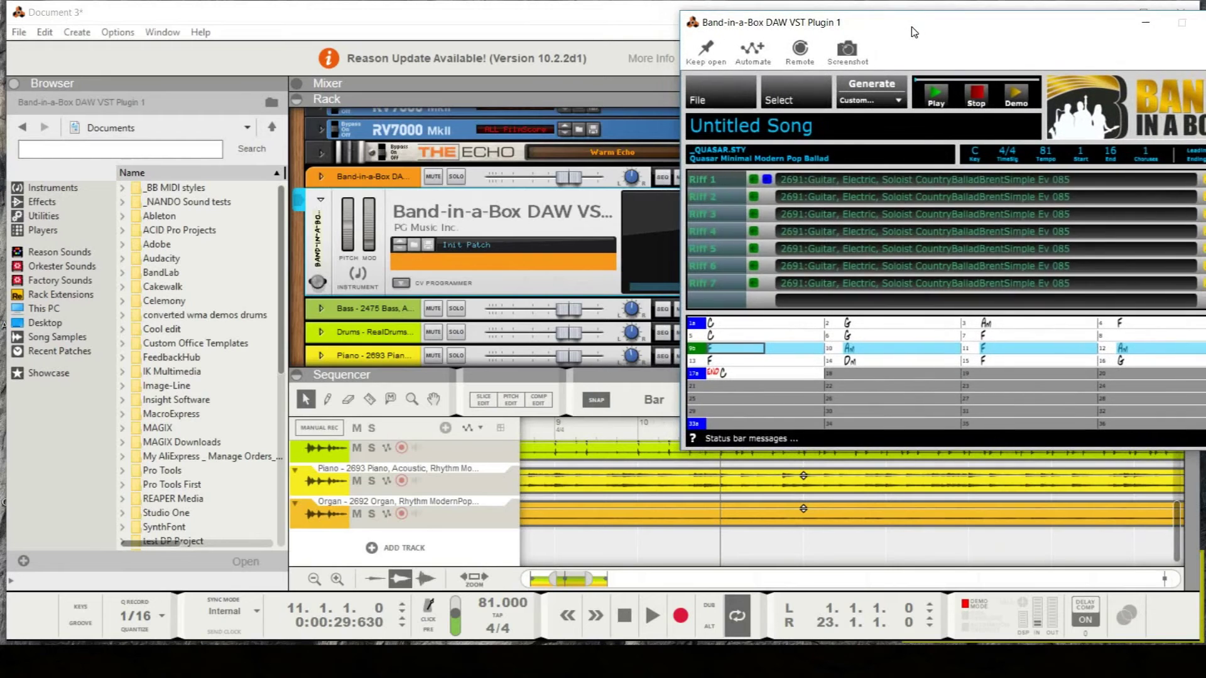
drag(768, 182, 640, 545)
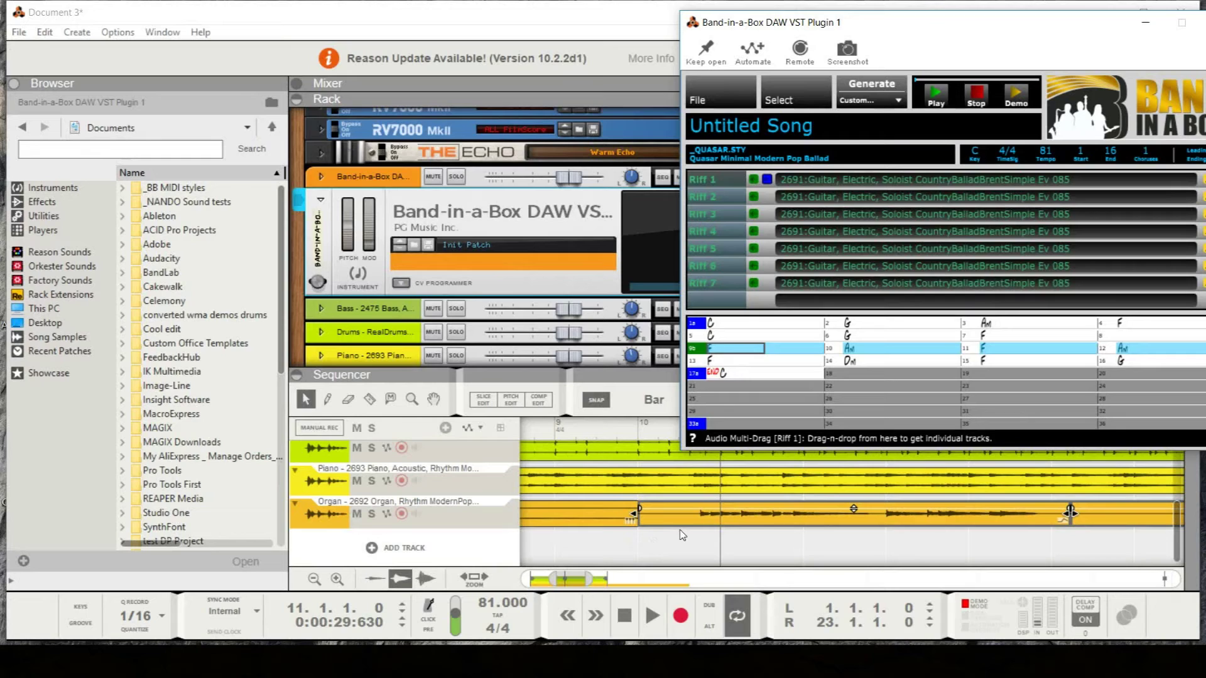
click(634, 547)
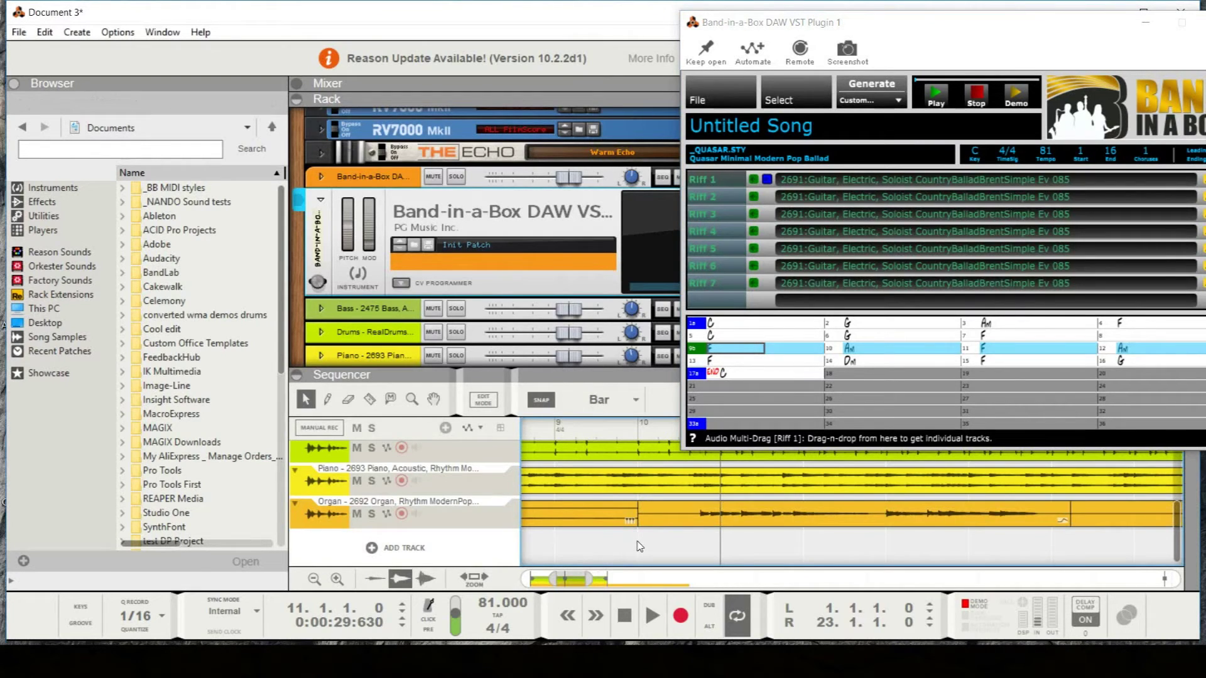
Bring the seven generated guitar riffs from the plugin into the sequencer as separate audio tracks, and close the plugin window
click(633, 435)
drag(767, 179, 416, 548)
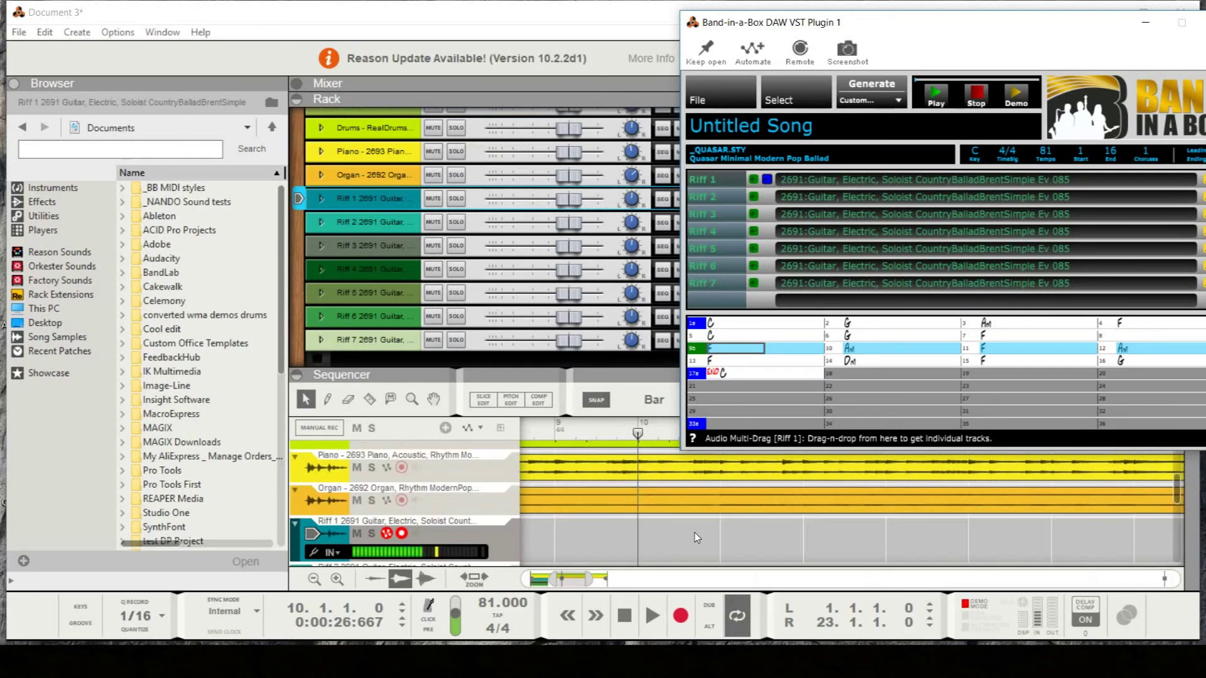
scroll(695, 537, up, 3)
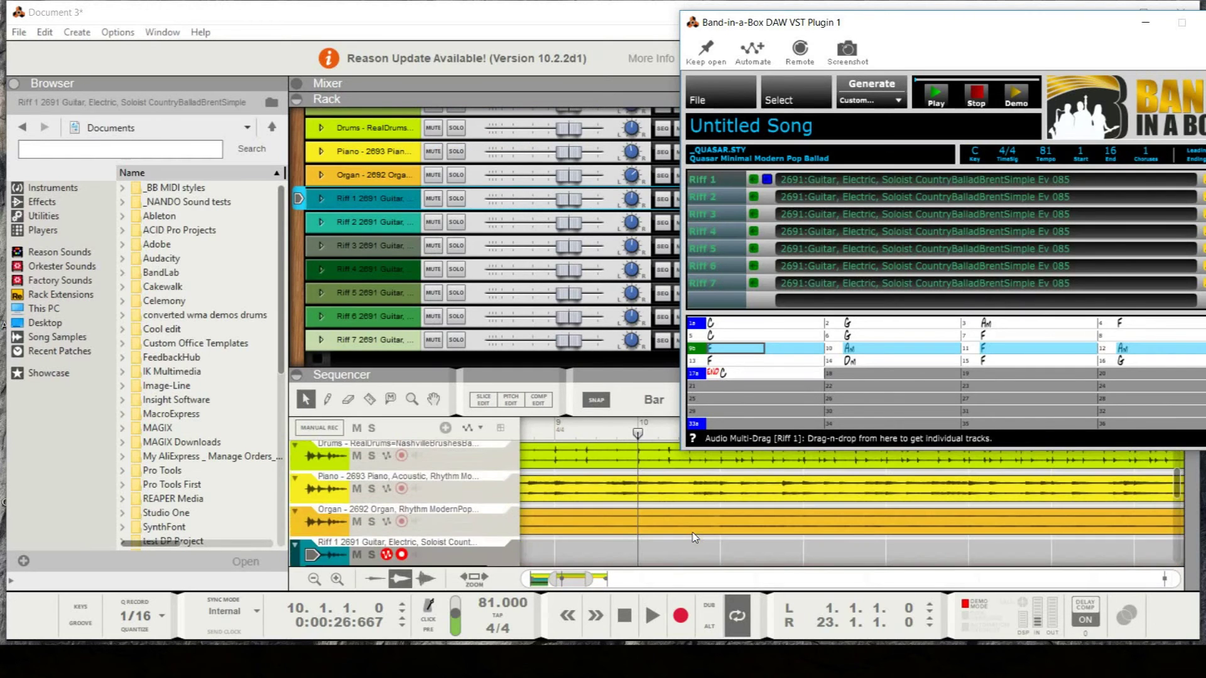
drag(1096, 30, 927, 39)
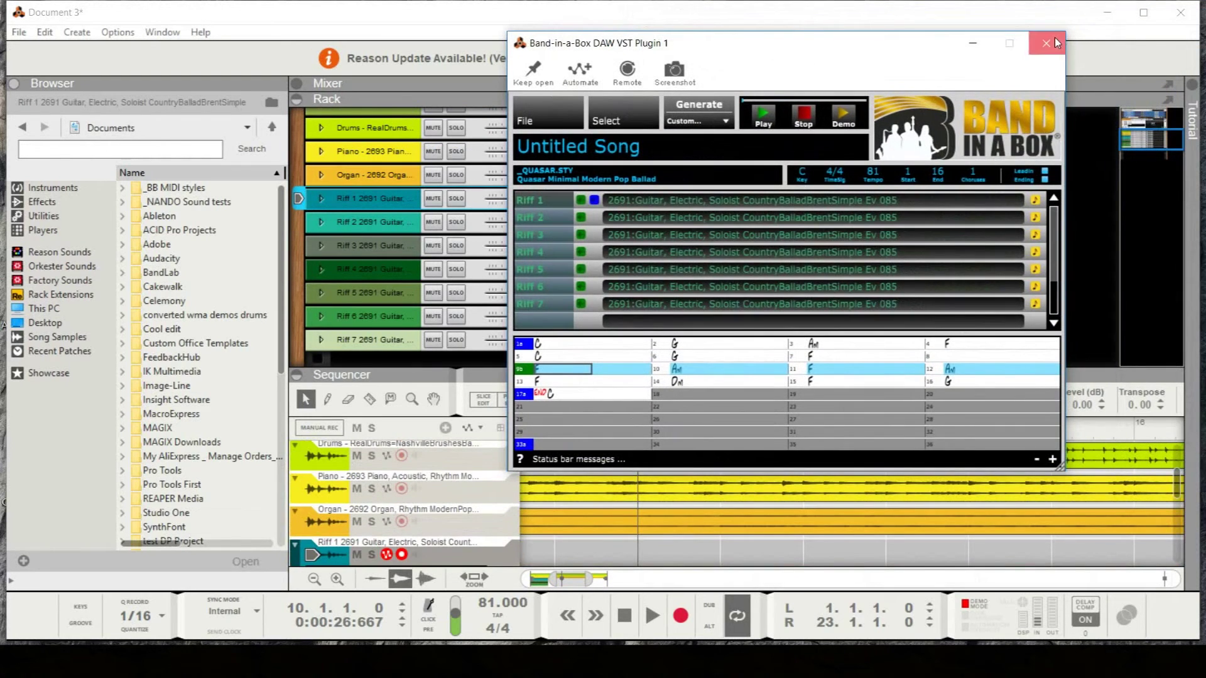
click(845, 462)
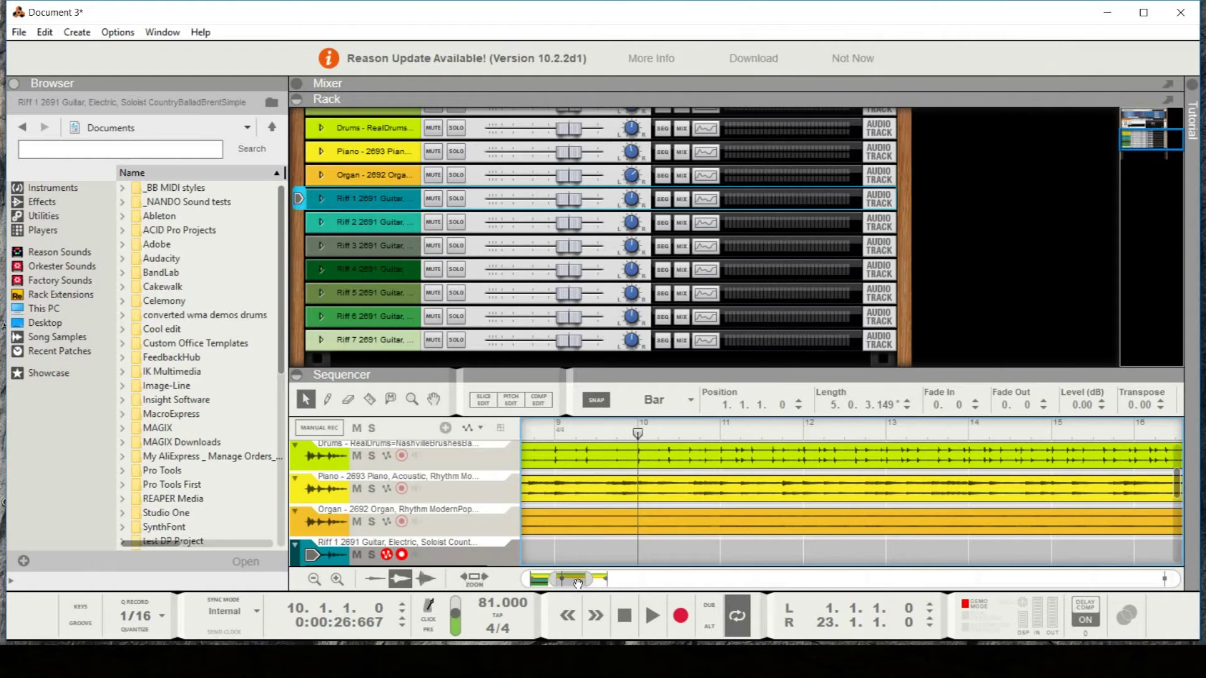
Move the selected clips on all seven riff tracks together so that they start at bar 10
drag(573, 584, 560, 583)
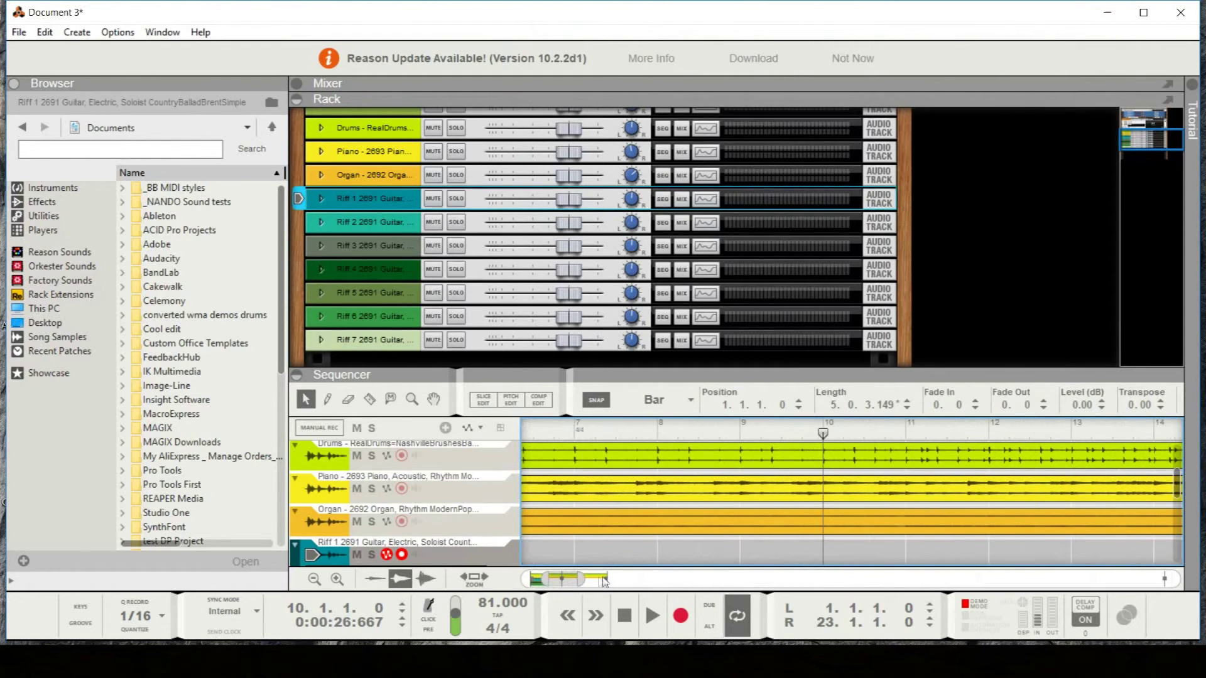
drag(606, 578, 677, 577)
scroll(676, 505, down, 3)
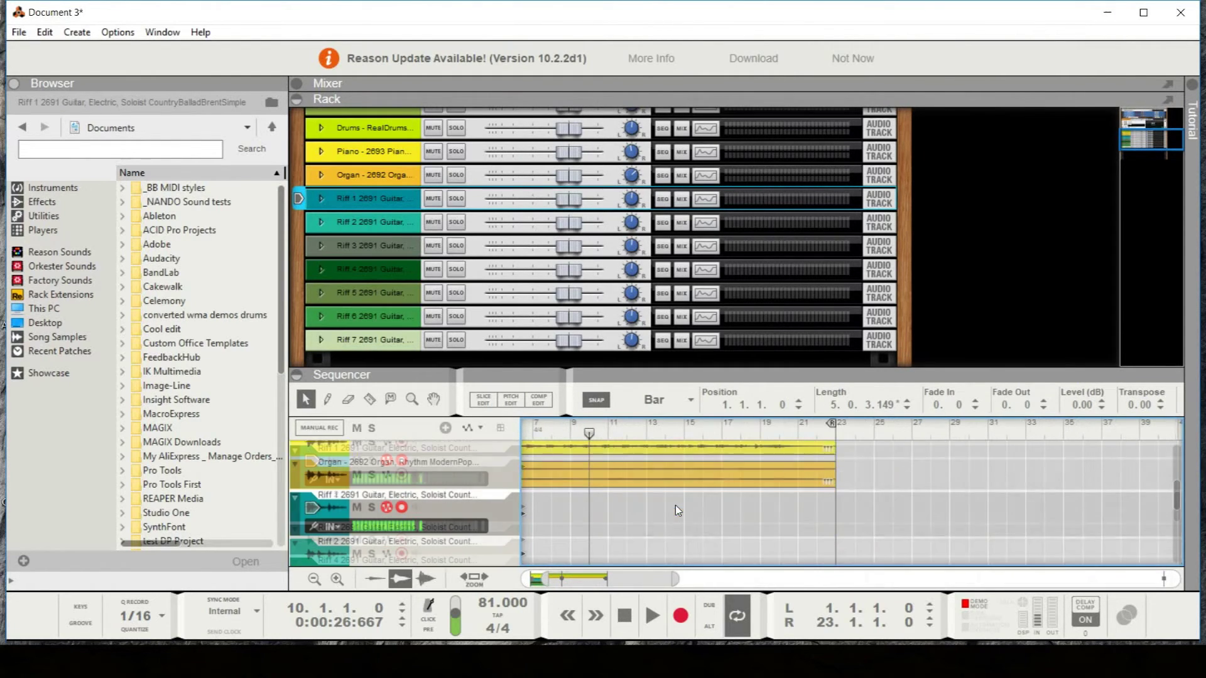
drag(558, 573, 538, 573)
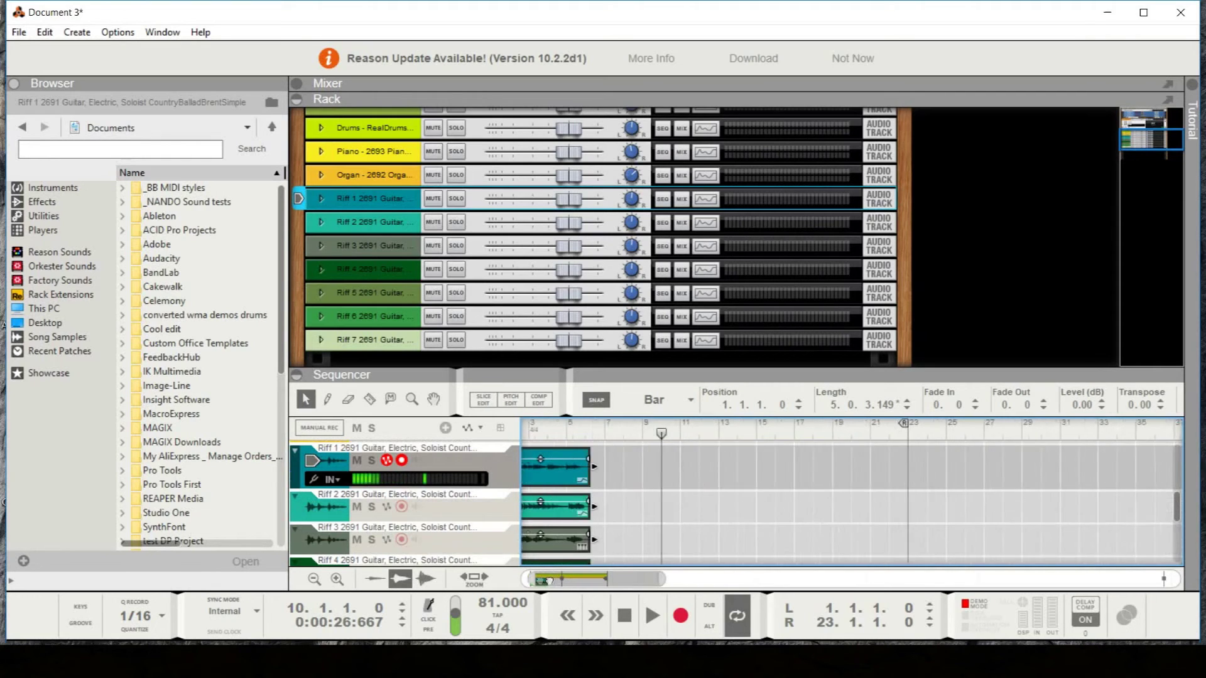
drag(558, 471, 725, 471)
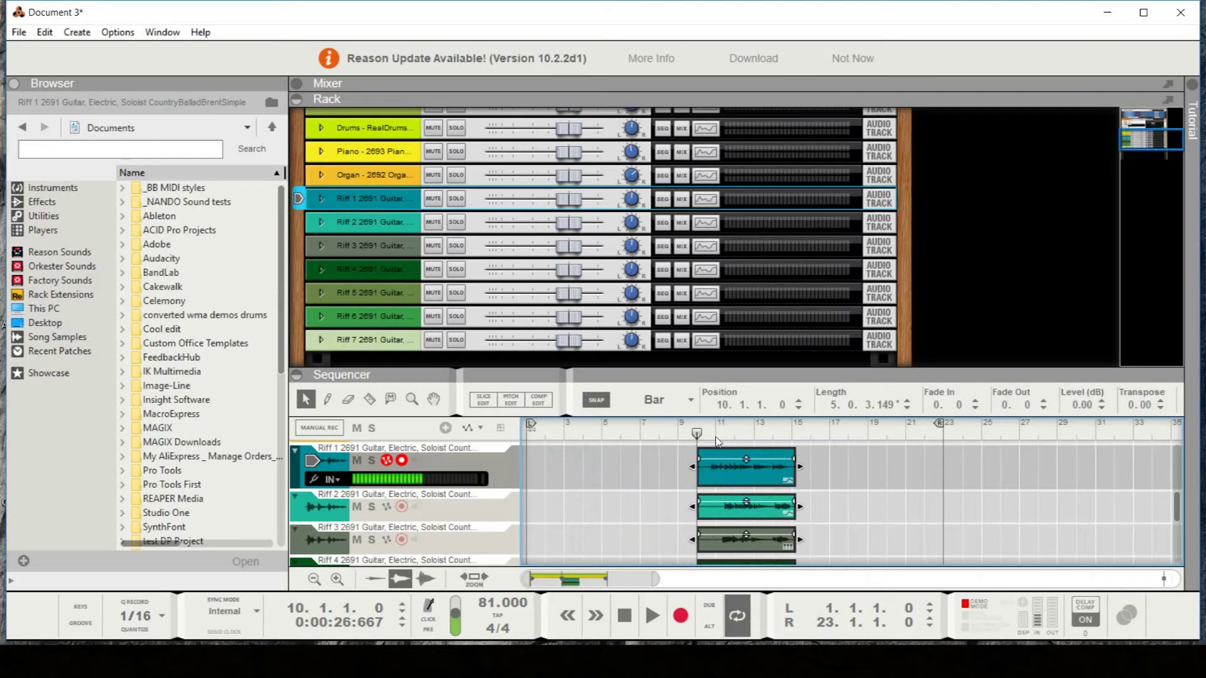
scroll(715, 440, up, 5)
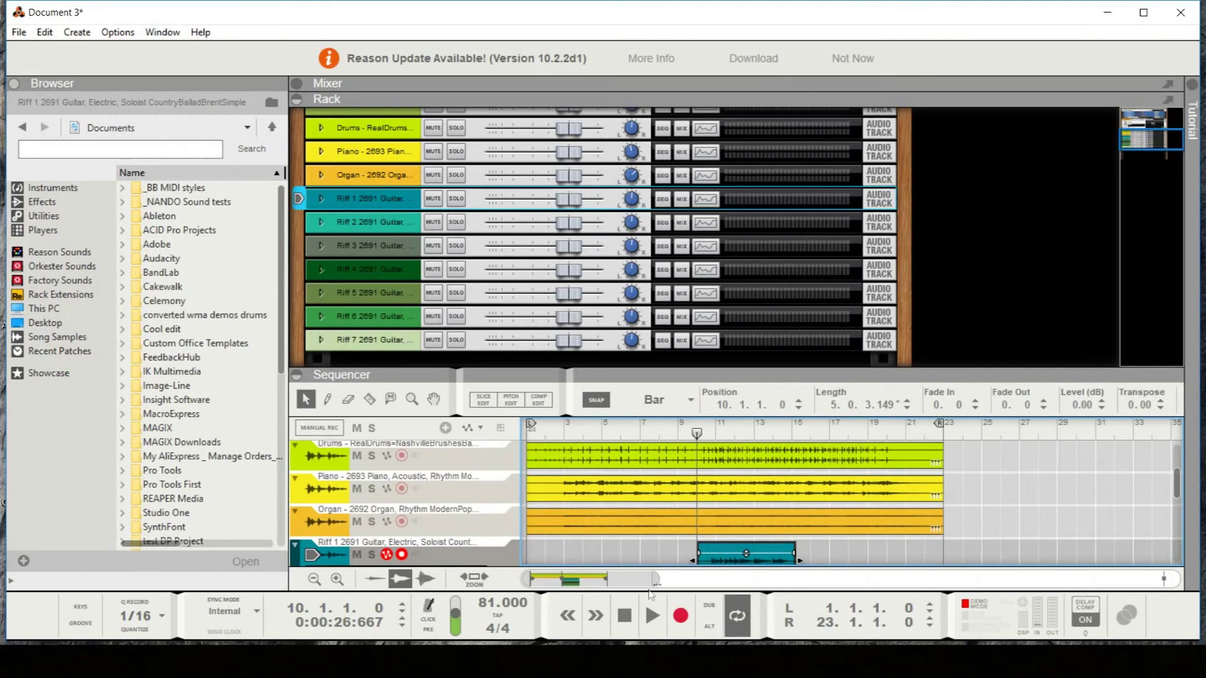
drag(656, 578, 630, 571)
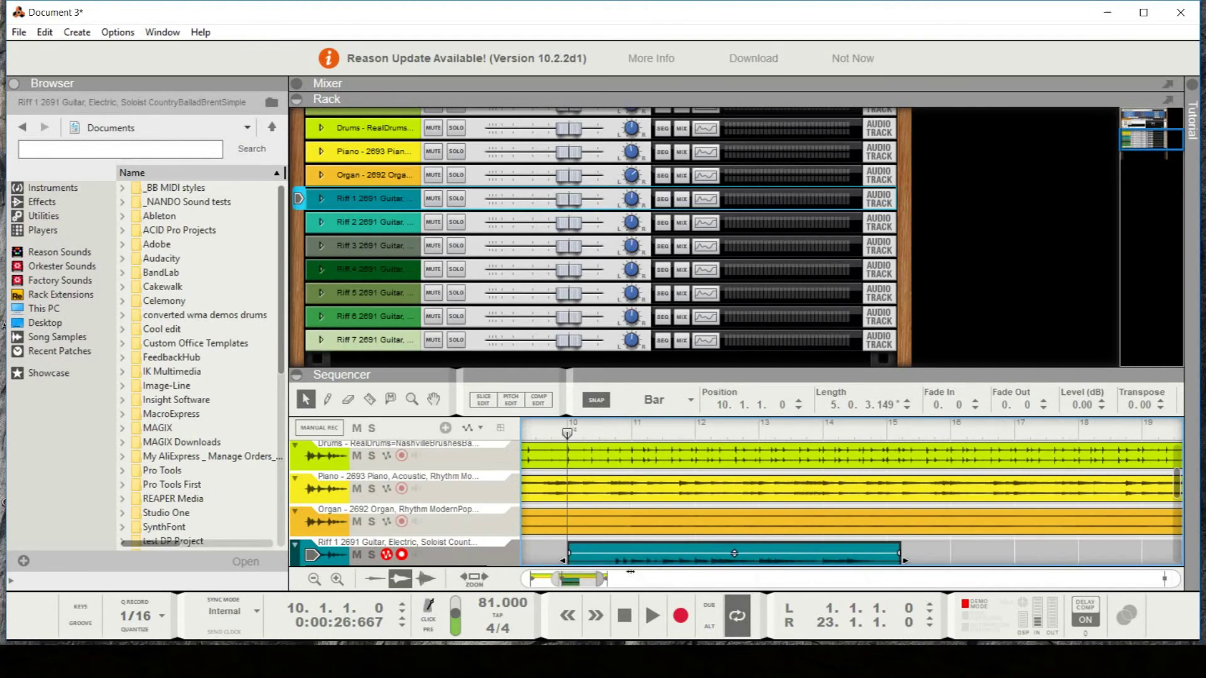
Mute the tracks Riff 2 through Riff 7, leaving only Riff 1 audible among the guitar solos
scroll(619, 496, down, 3)
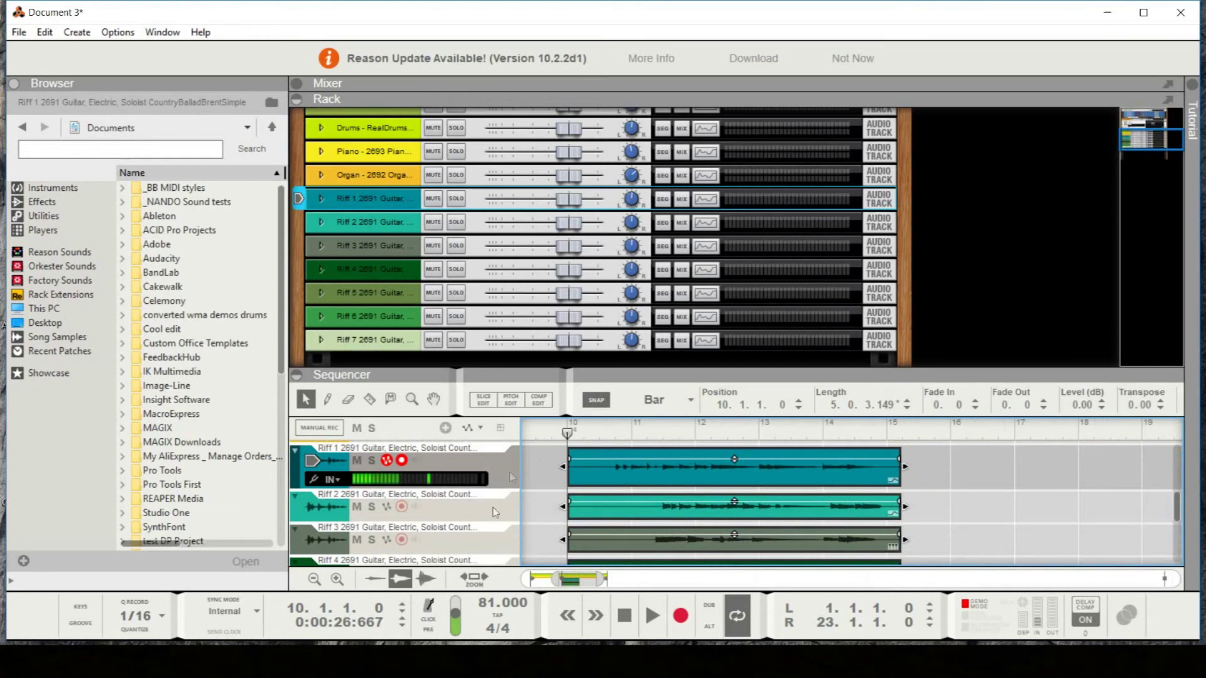
click(369, 508)
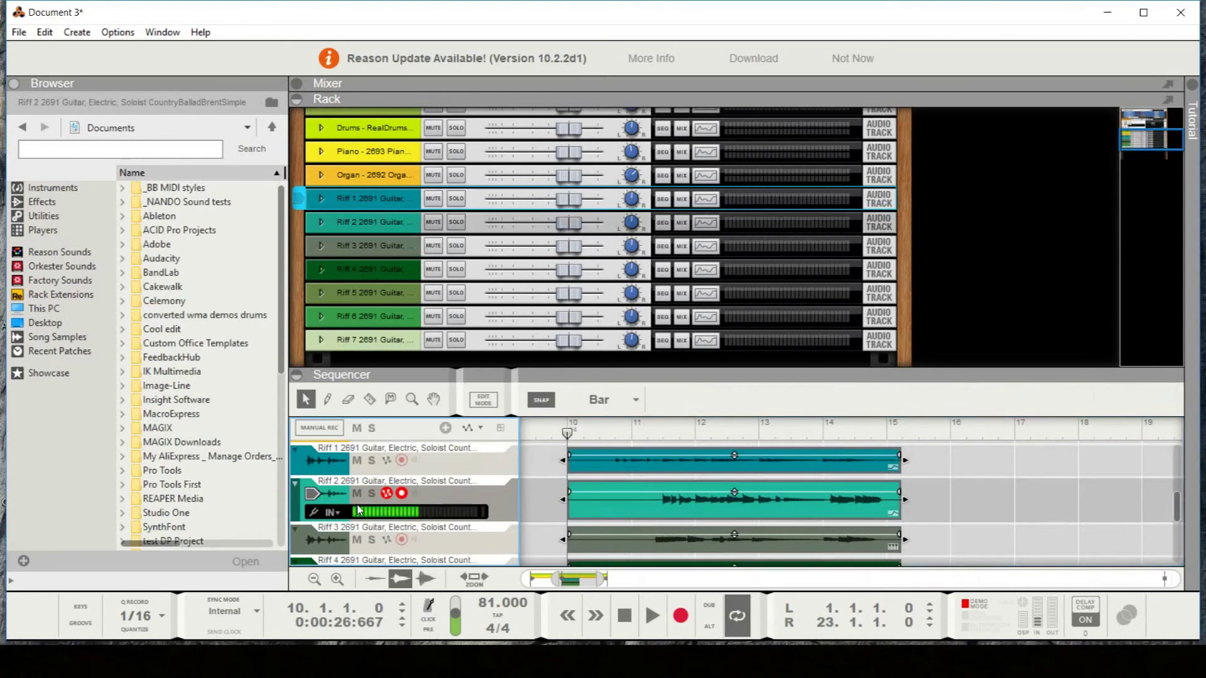
scroll(559, 500, down, 1)
click(357, 493)
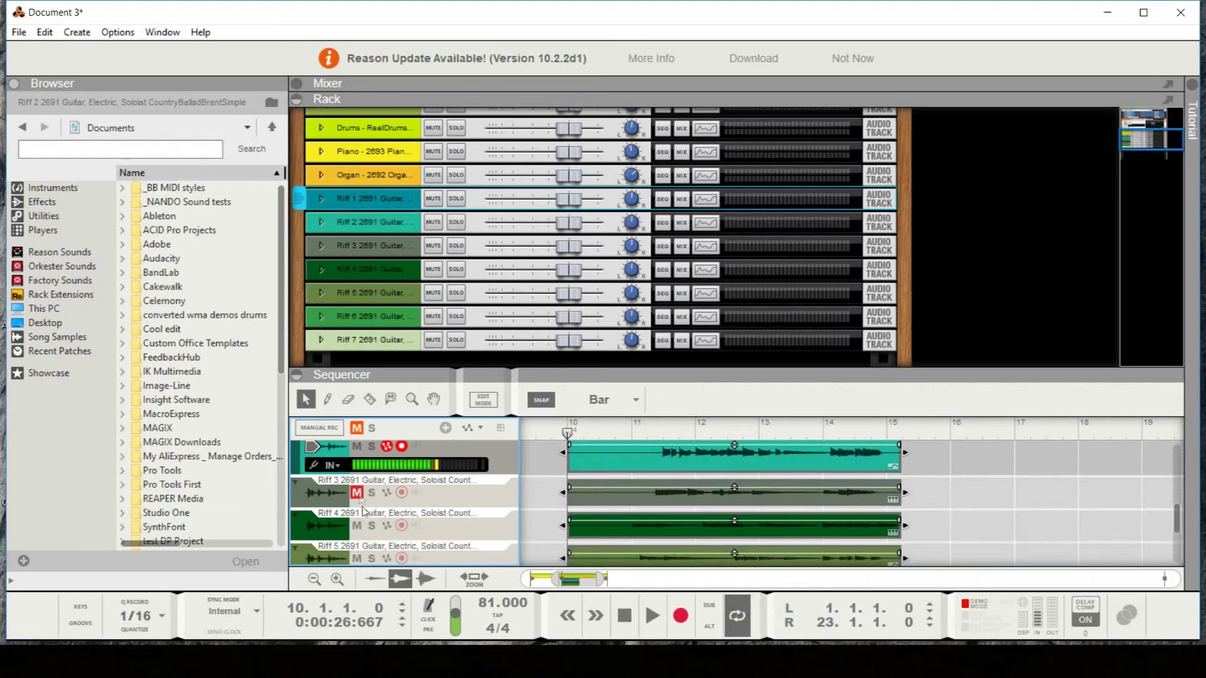
click(356, 525)
click(357, 557)
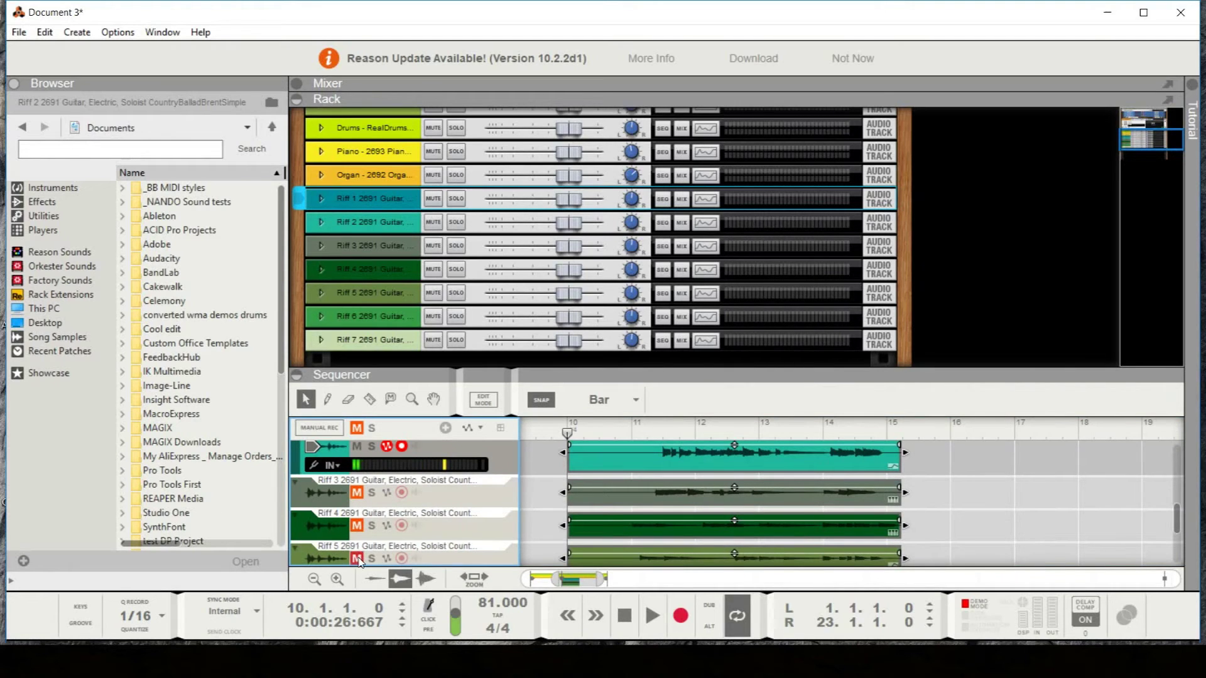
click(433, 339)
click(433, 316)
click(433, 293)
click(433, 269)
click(432, 245)
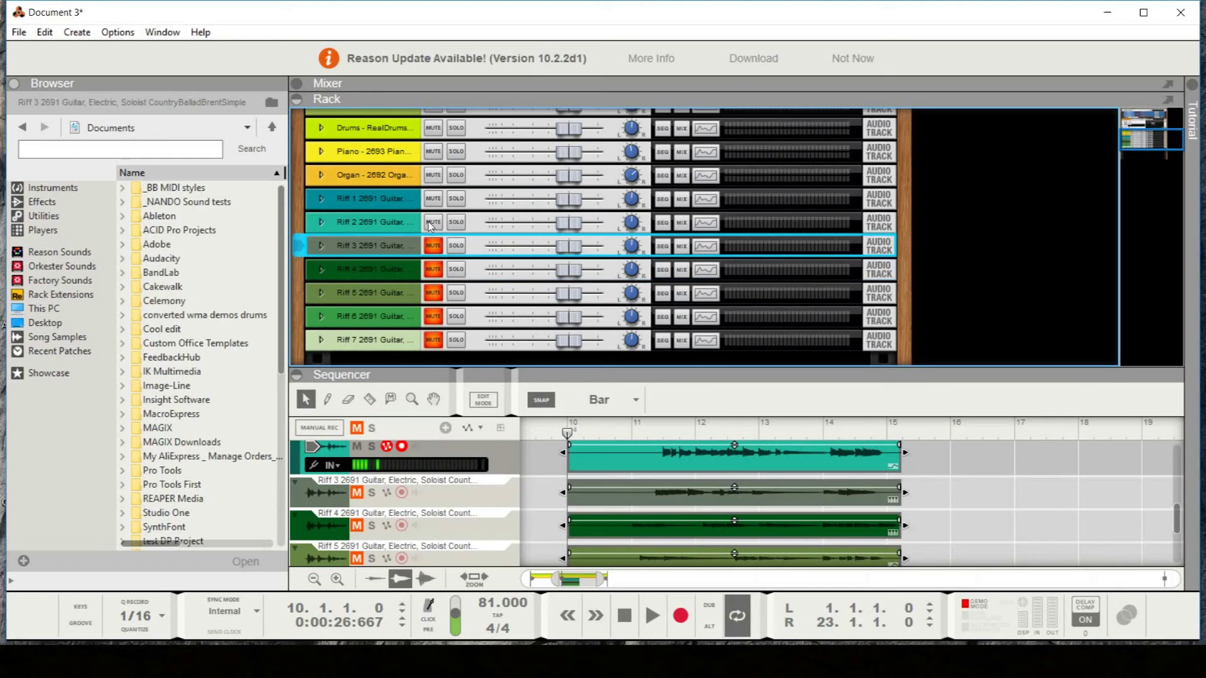
click(433, 223)
scroll(706, 515, up, 3)
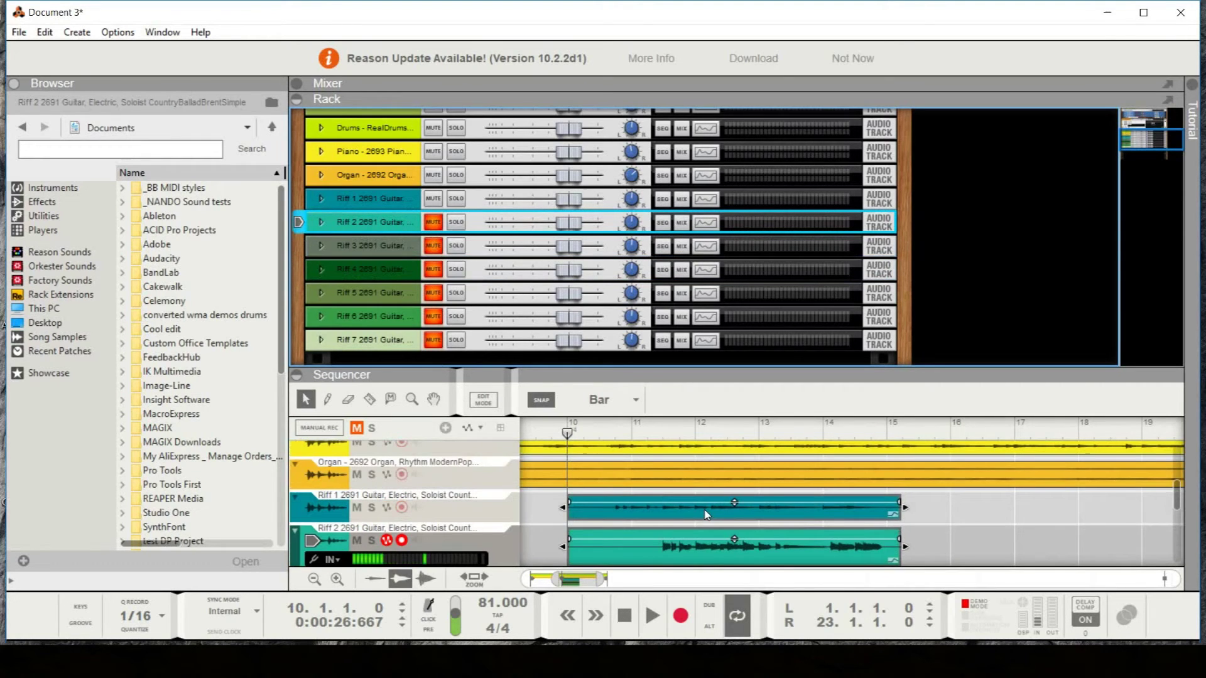
Play the song from bar 11 and again from bar 9 to audition Riff 1, enlarging the track heights
click(642, 425)
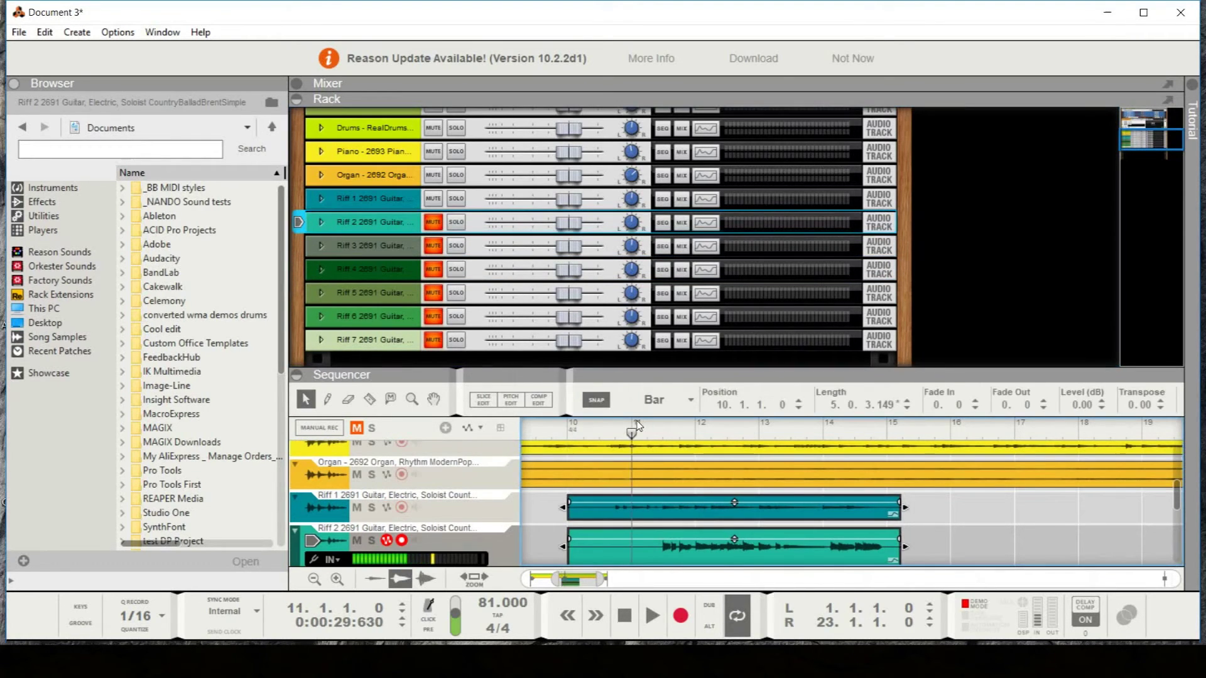
key(space)
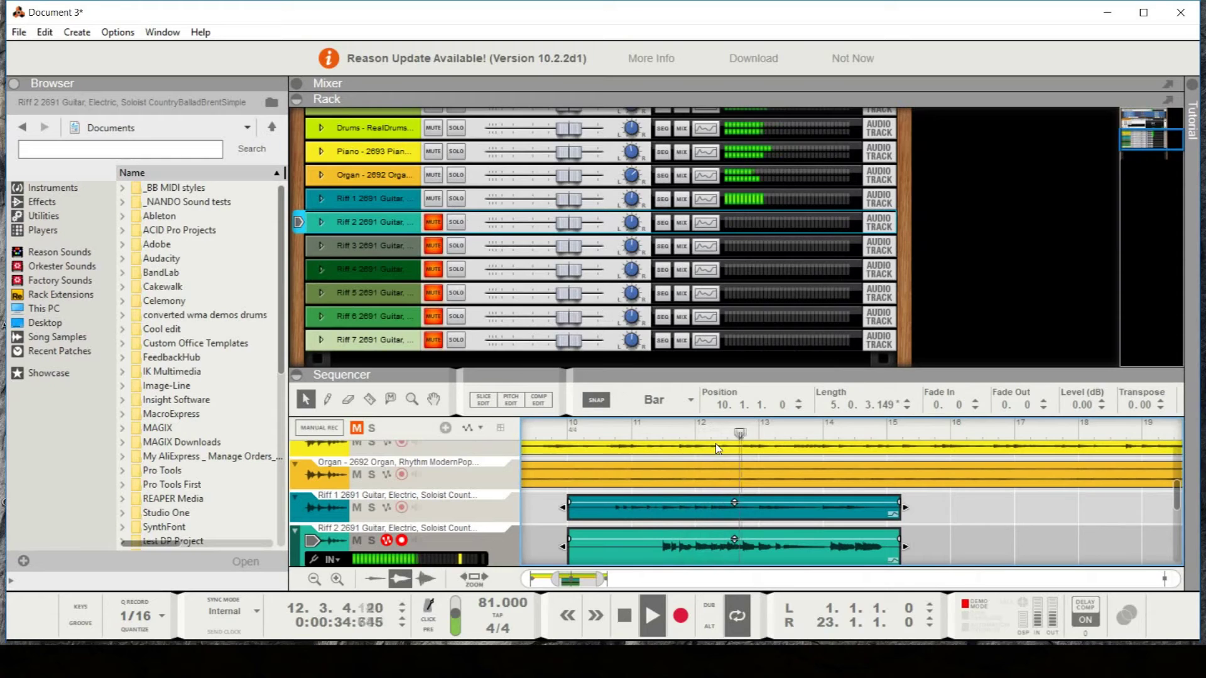
key(space)
click(534, 431)
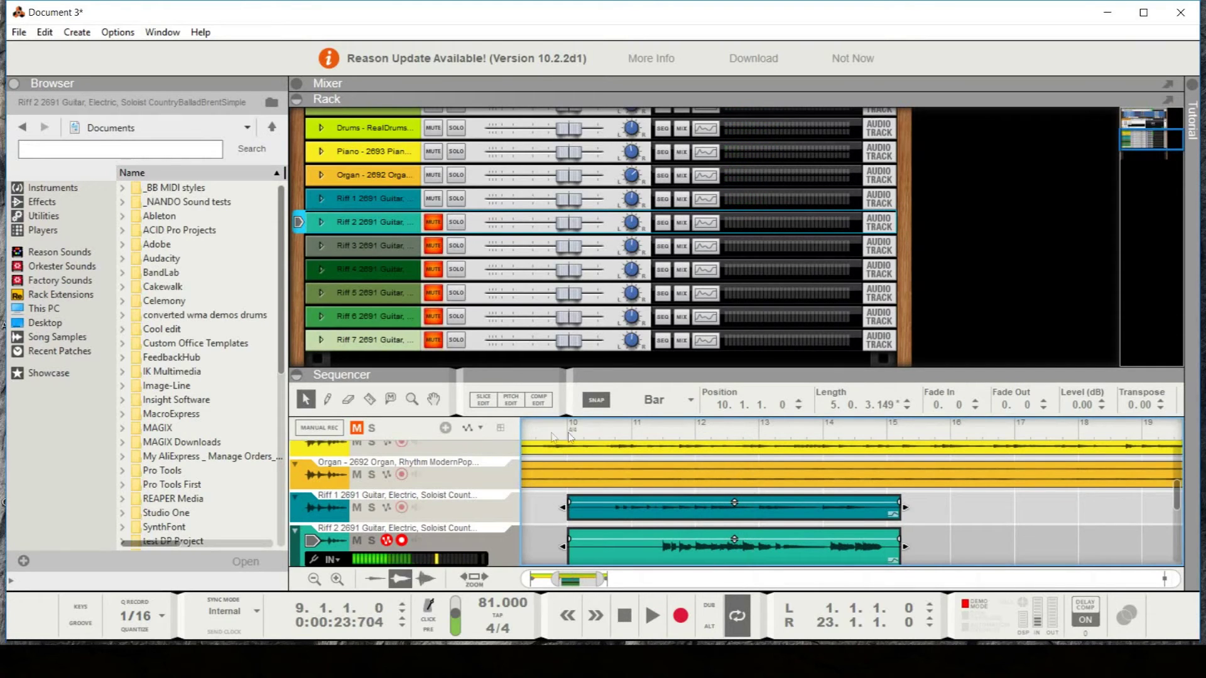
key(space)
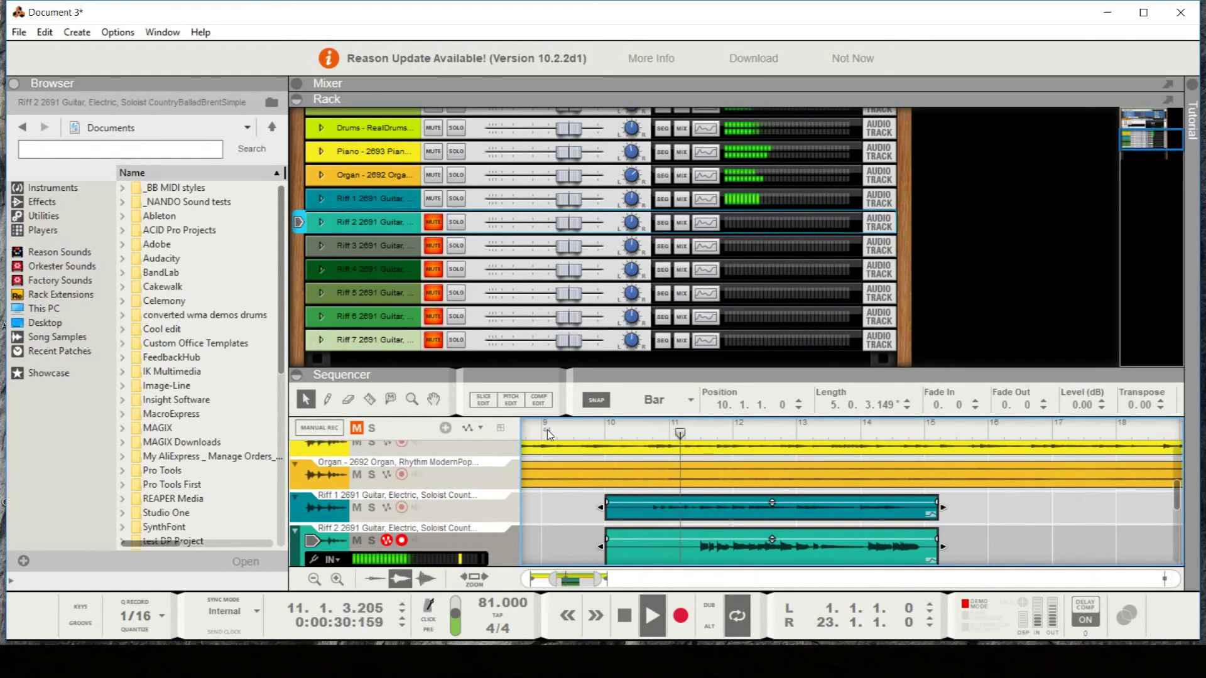
scroll(484, 531, up, 3)
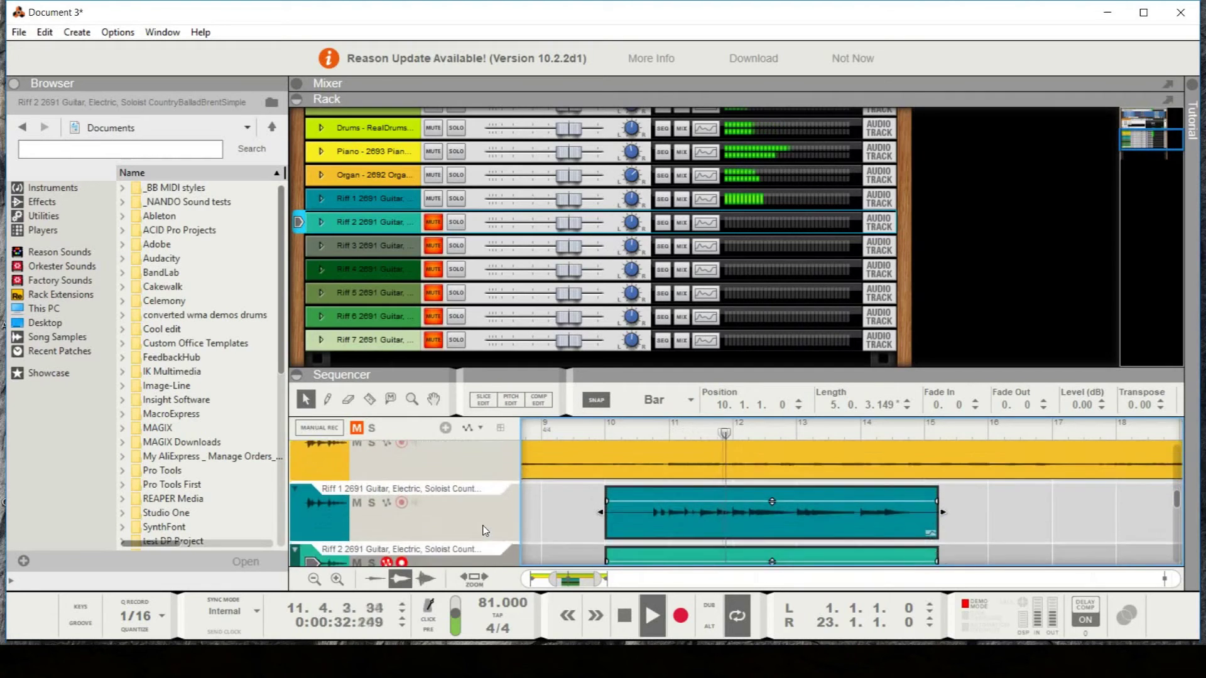
scroll(776, 546, down, 2)
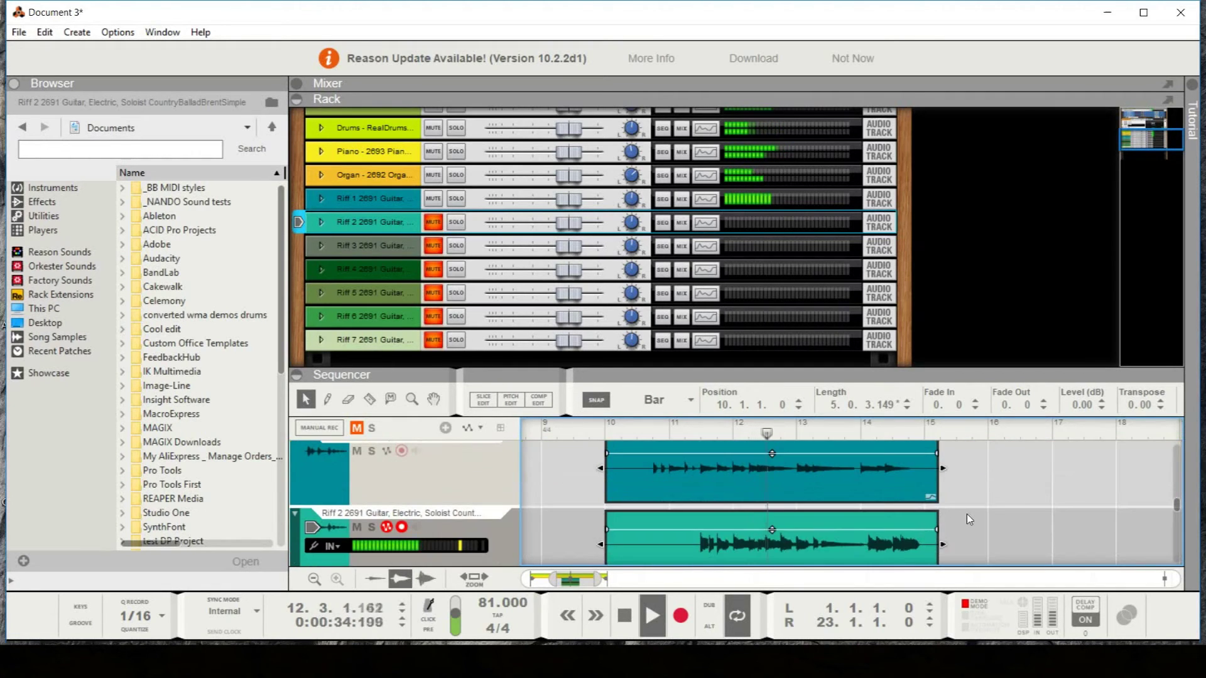
scroll(1024, 508, down, 1)
scroll(1024, 507, up, 1)
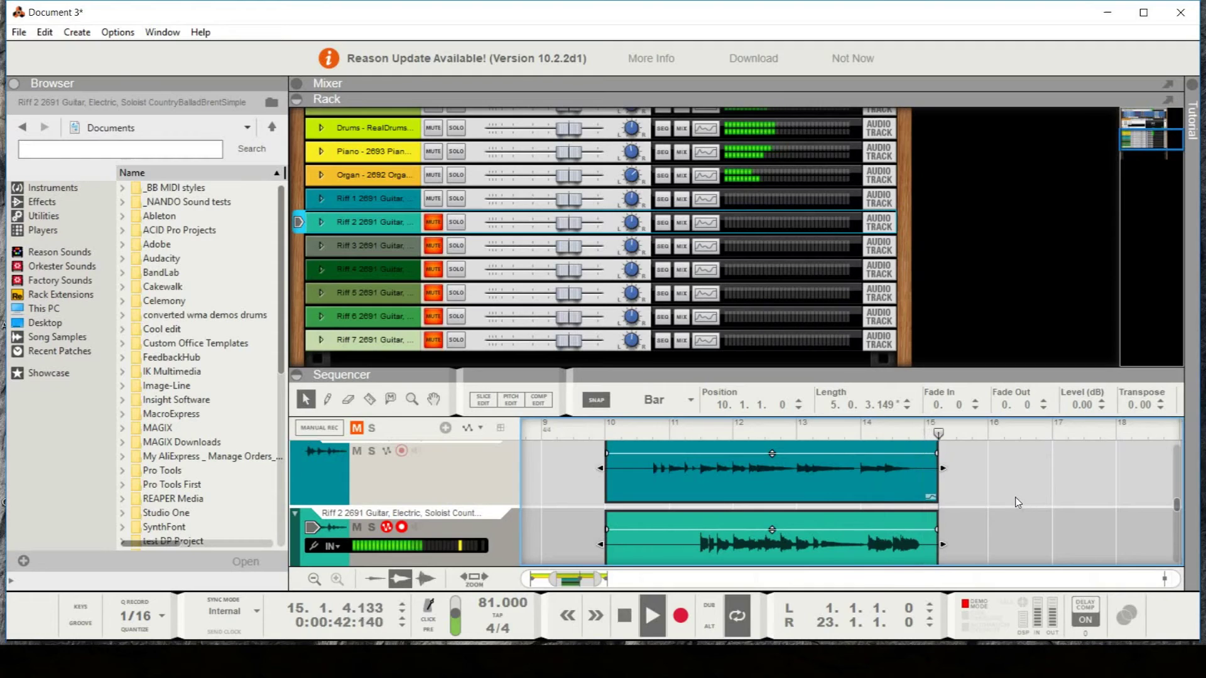
key(space)
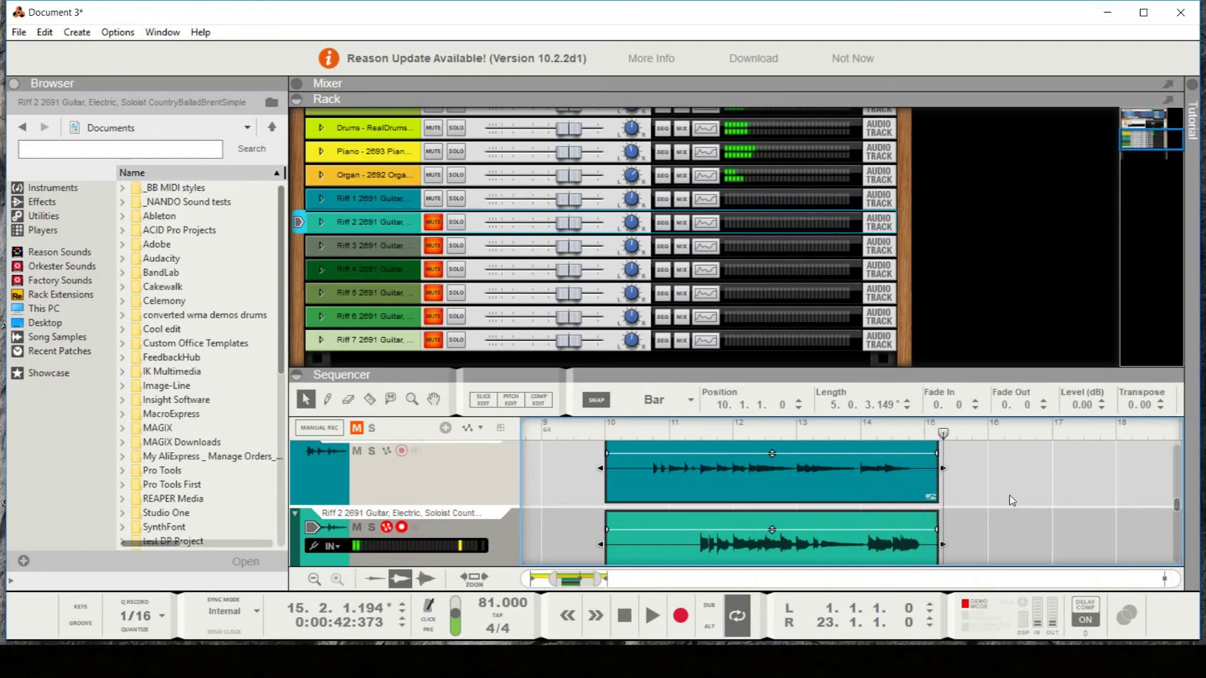
Mute Riff 1, unmute Riff 2, and audition Riff 2 from bar 10 with the sequencer area enlarged
click(434, 222)
key(Up)
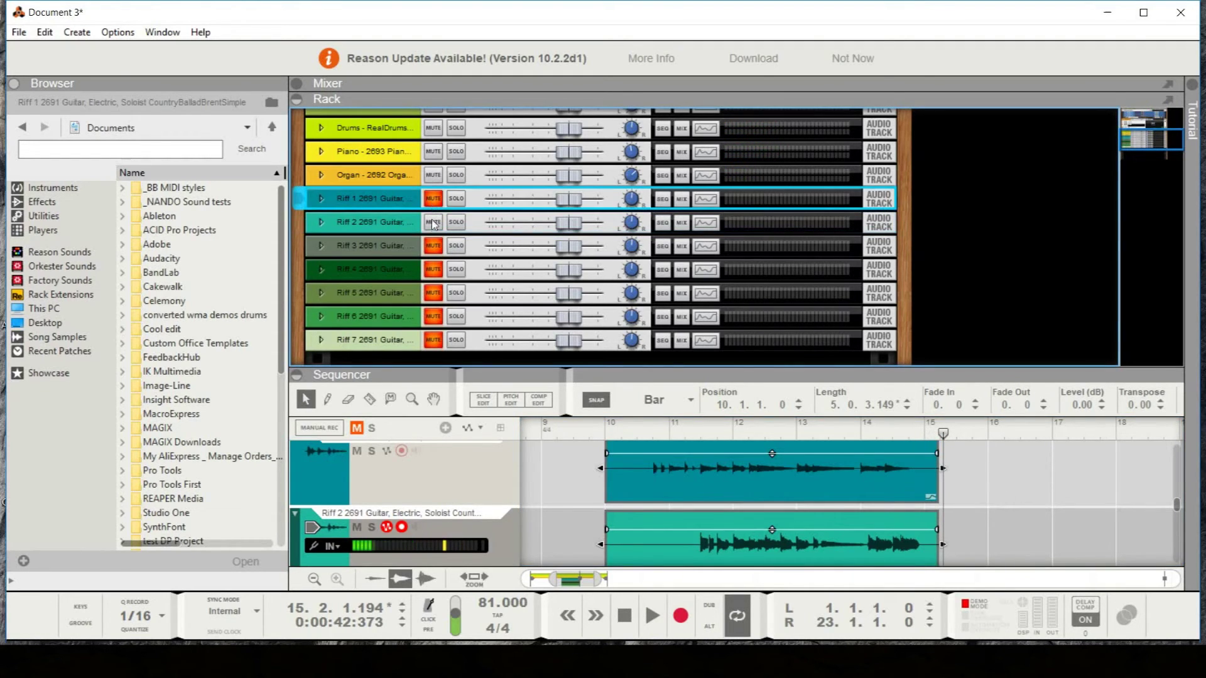
click(618, 431)
key(space)
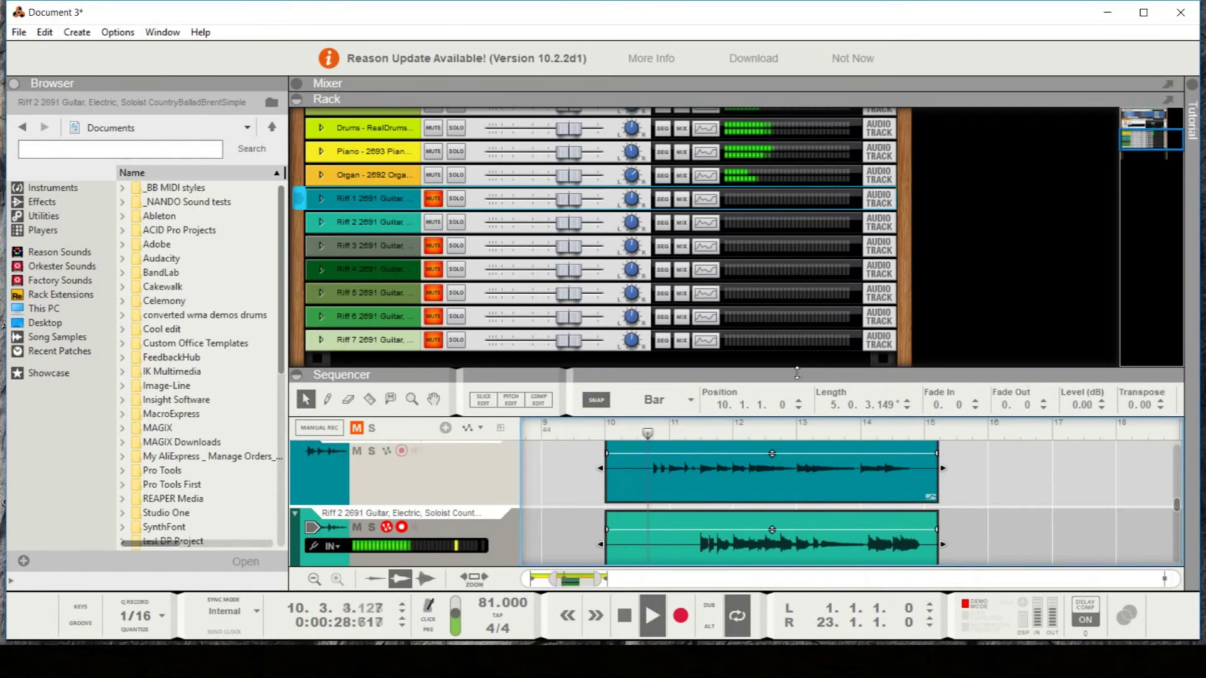
drag(800, 369, 801, 302)
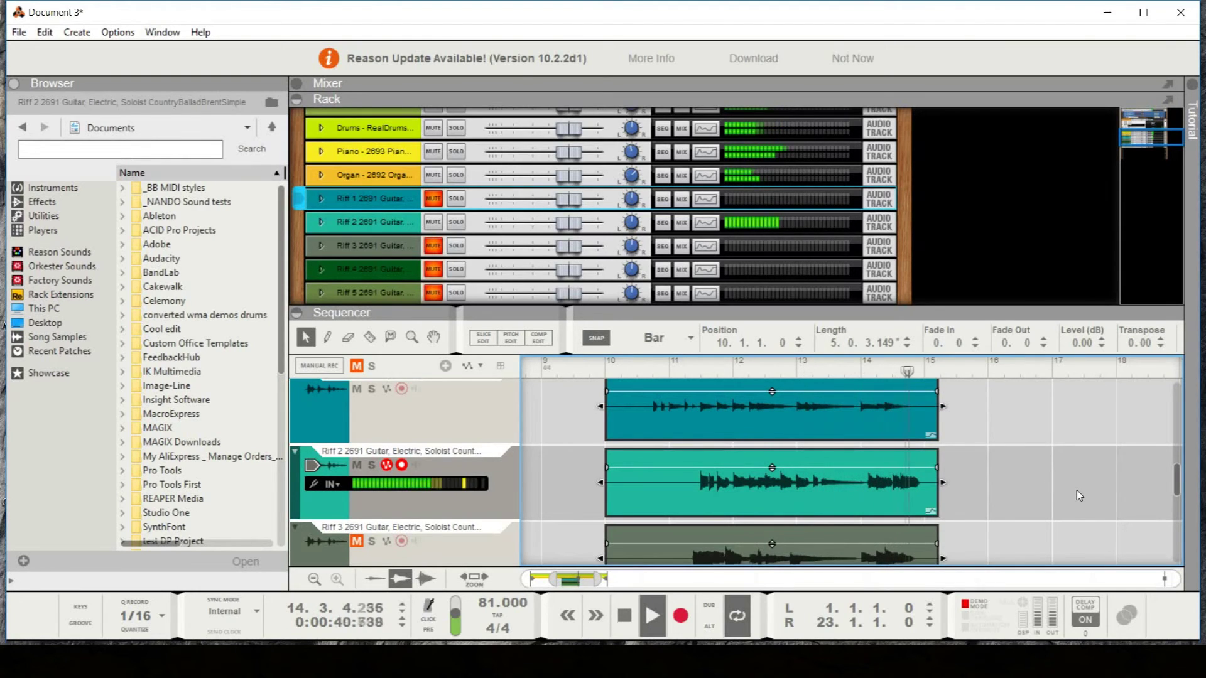
key(space)
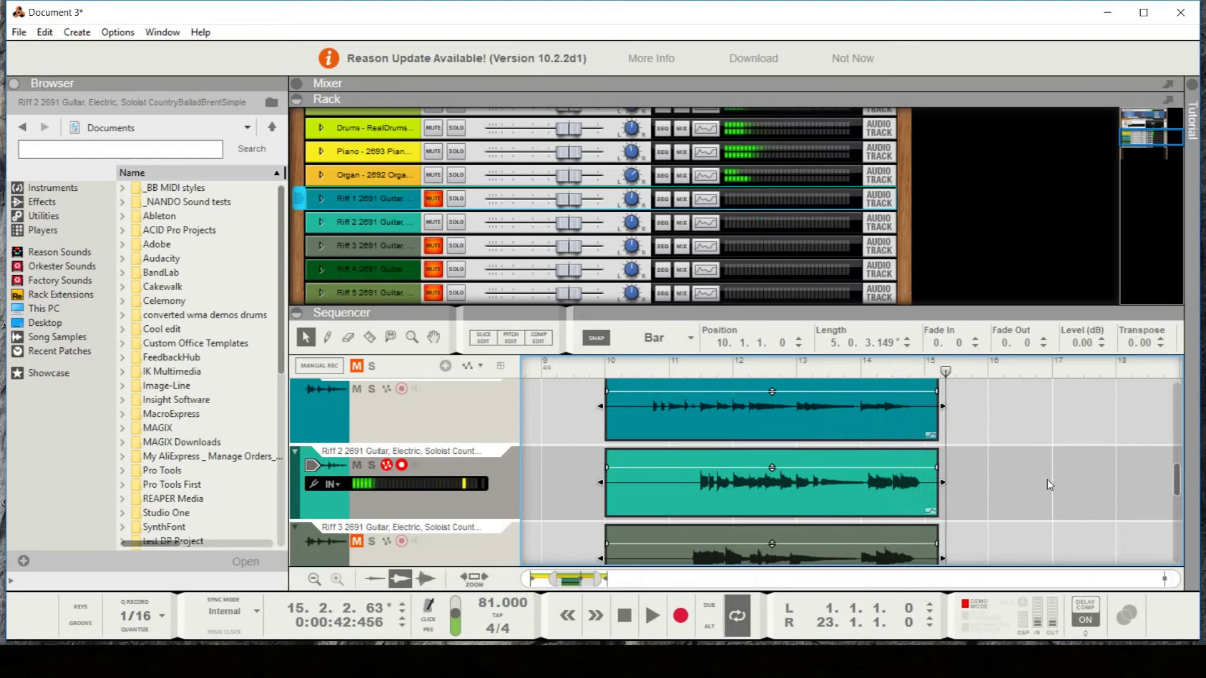
Mute Riff 2, unmute Riff 3 in the rack, and play from bar 11 to audition Riff 3
click(435, 223)
click(437, 245)
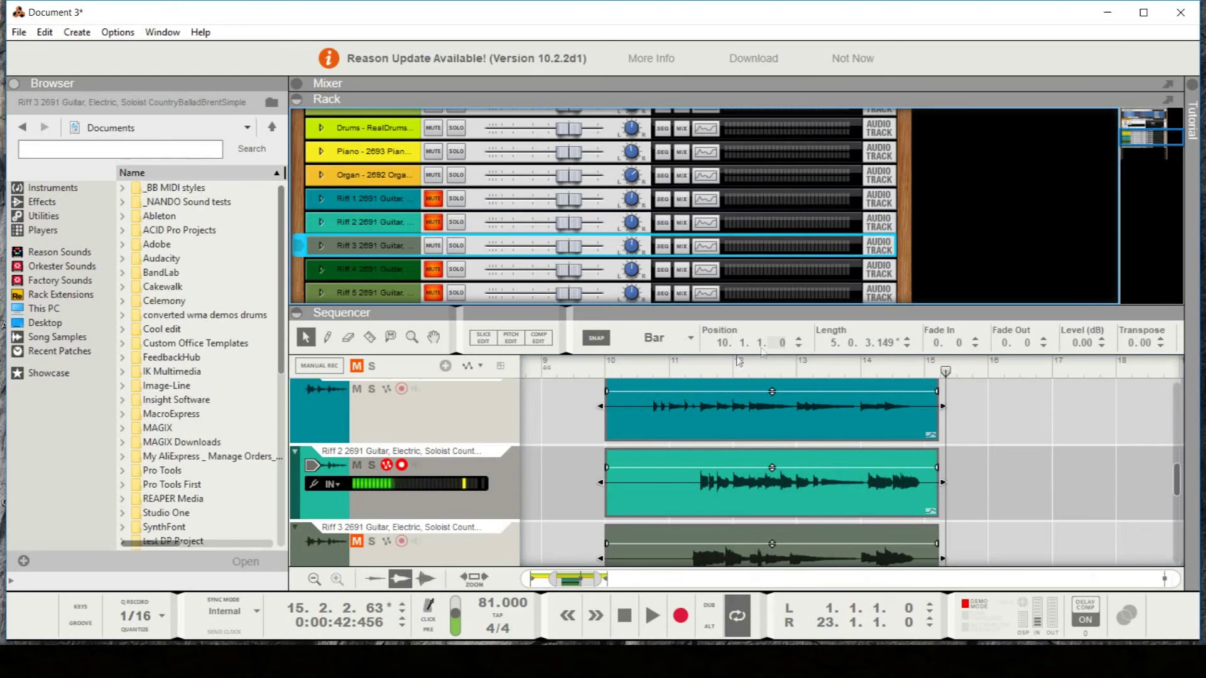
click(671, 368)
key(space)
scroll(899, 451, down, 3)
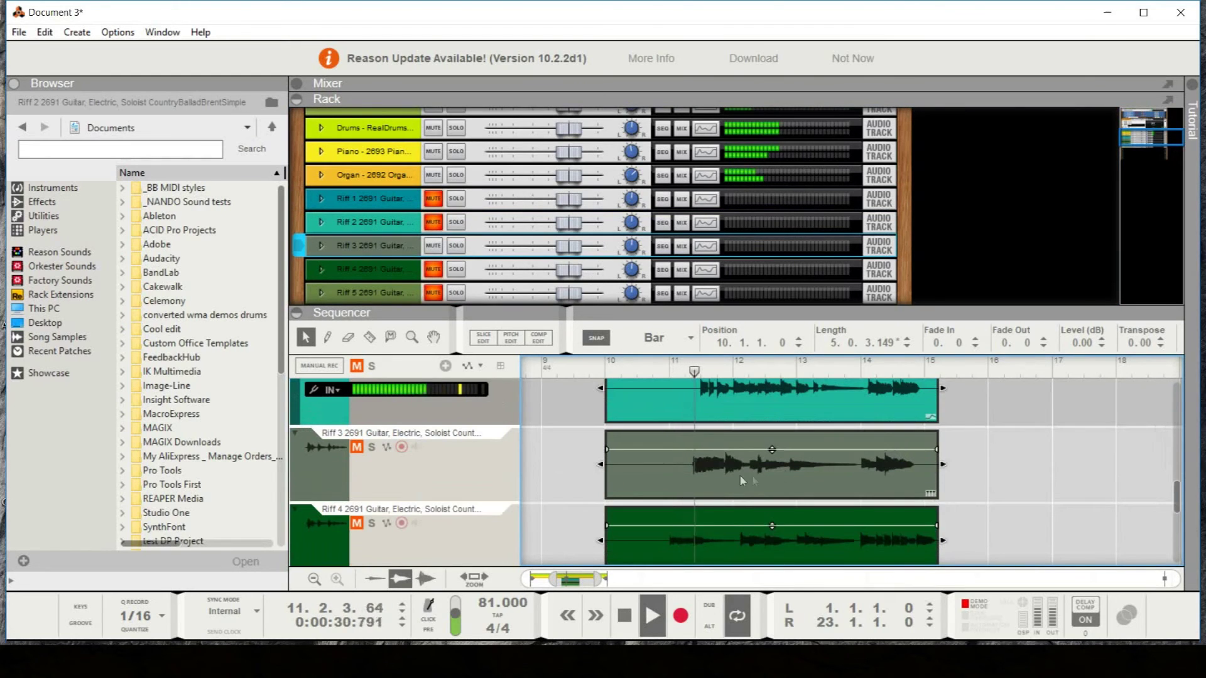
key(space)
Mute Riff 3 in the rack, unmute its sequencer track, replay from bar 11, and select the Riff 3 clip
click(459, 450)
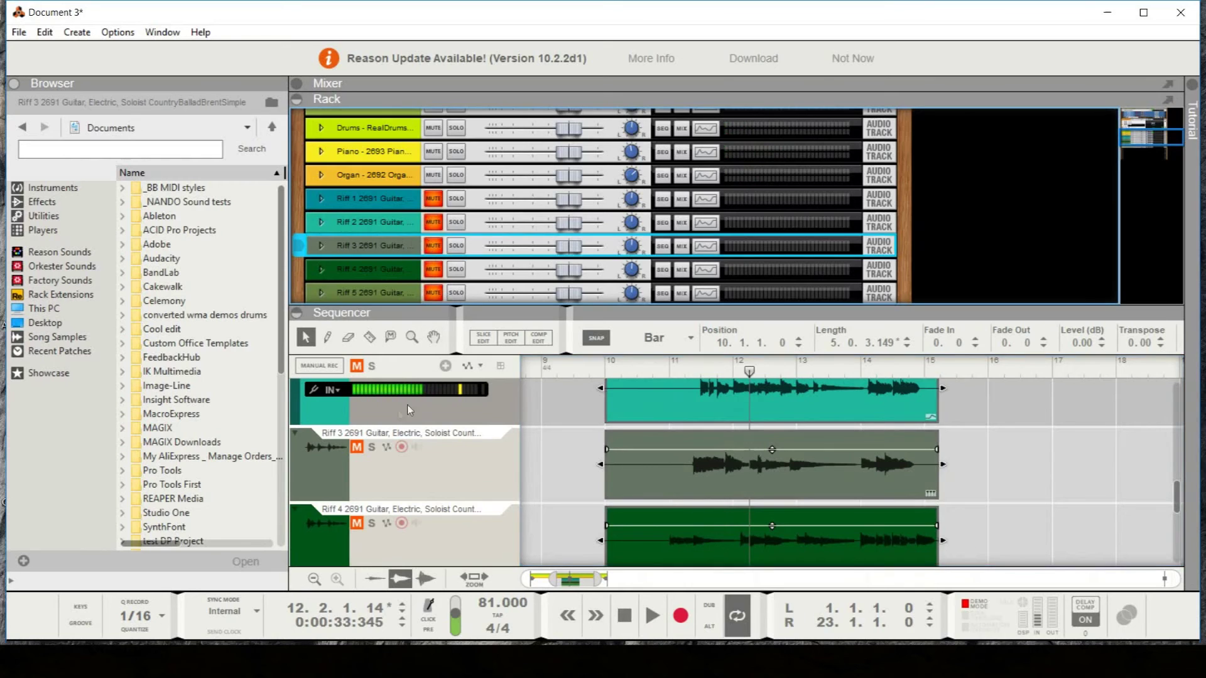
click(356, 447)
click(564, 412)
click(652, 373)
click(705, 479)
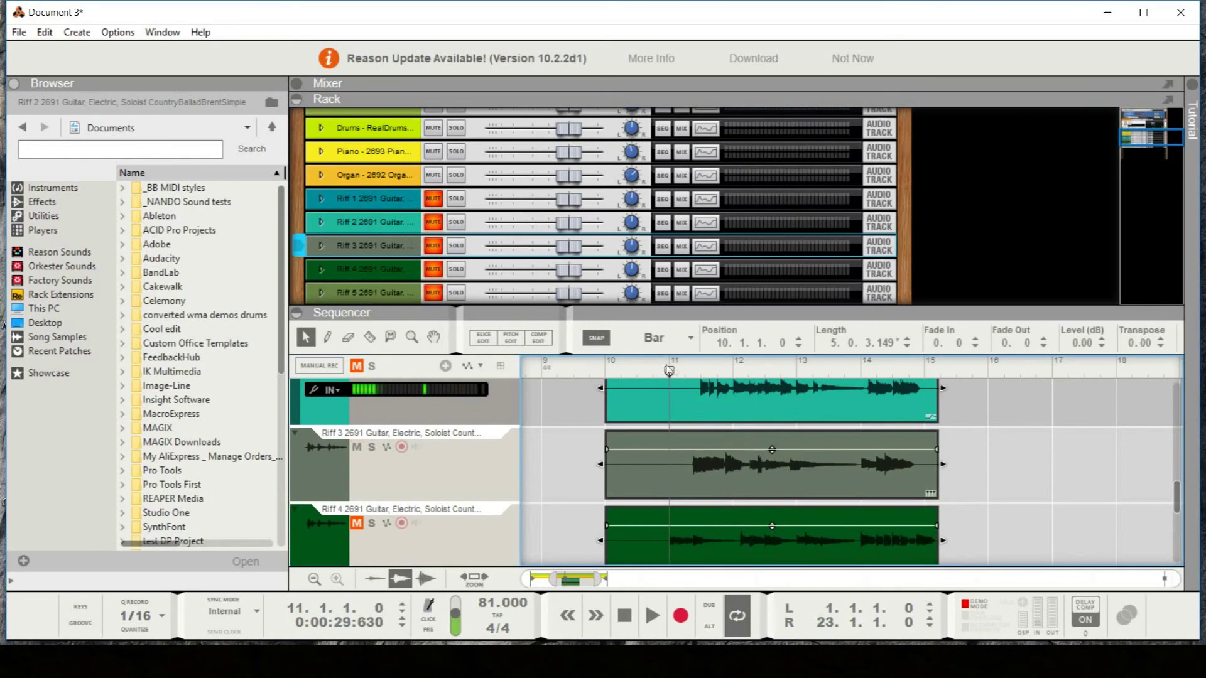
key(space)
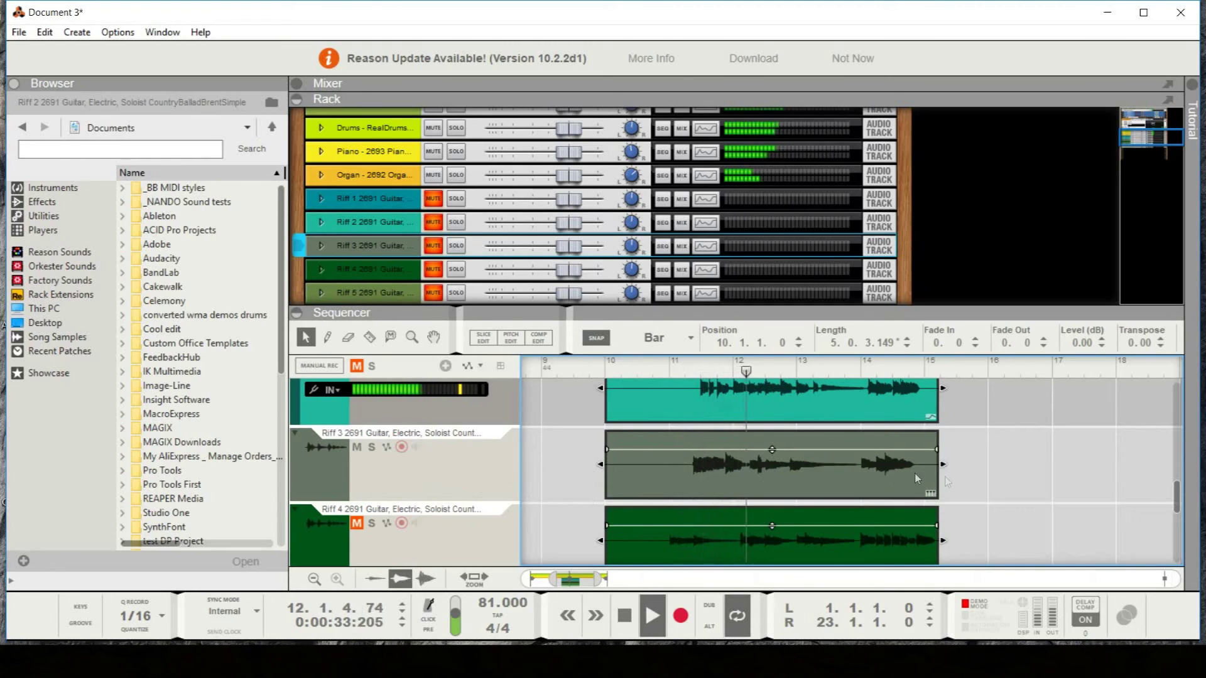
click(933, 492)
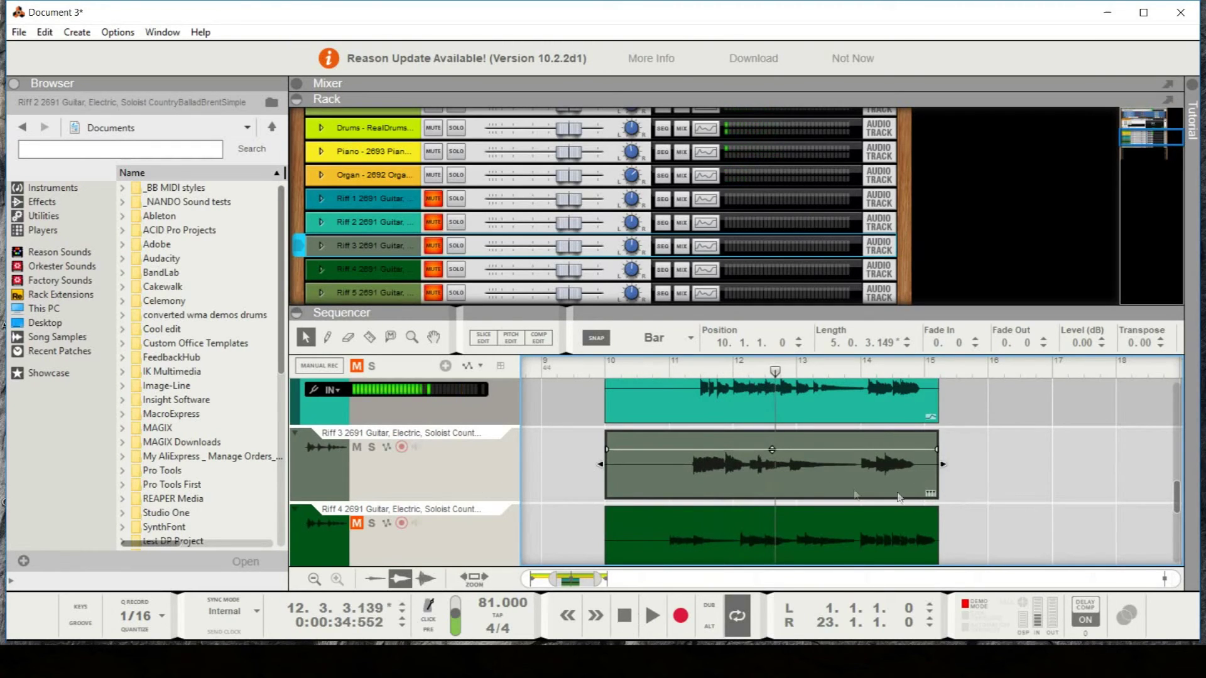
scroll(788, 490, up, 1)
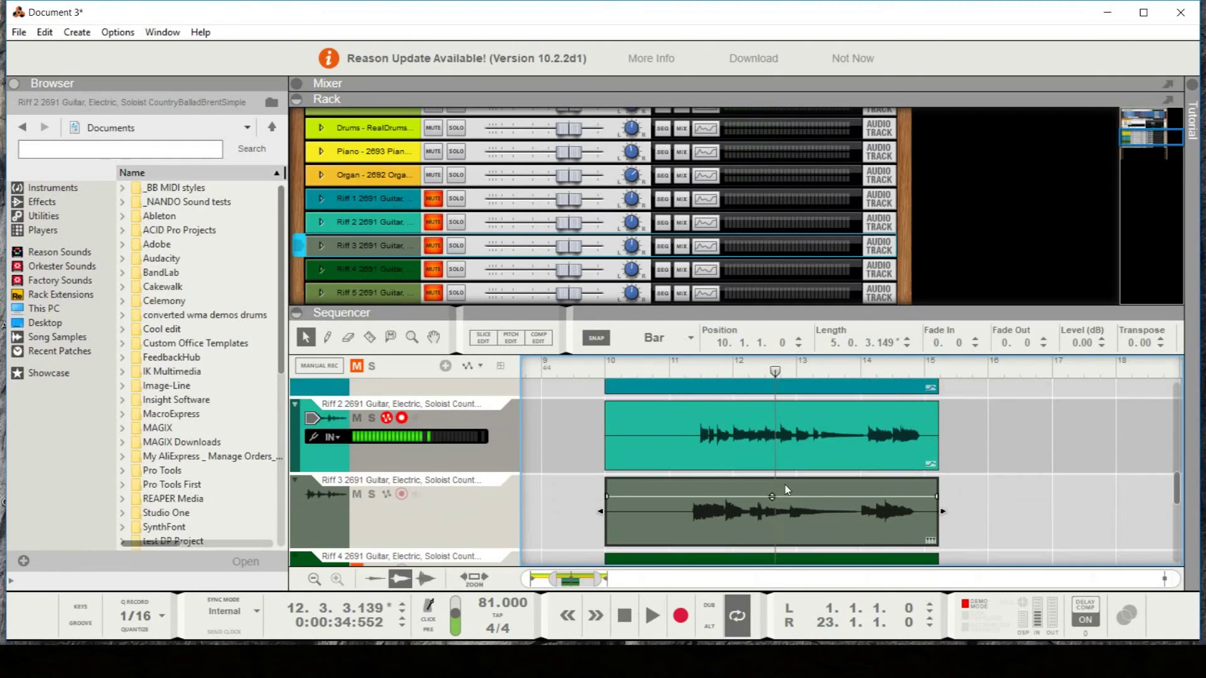
Open the Riff 3 clip for slice editing, start playback, and unmute Riff 3 in the rack
double_click(933, 543)
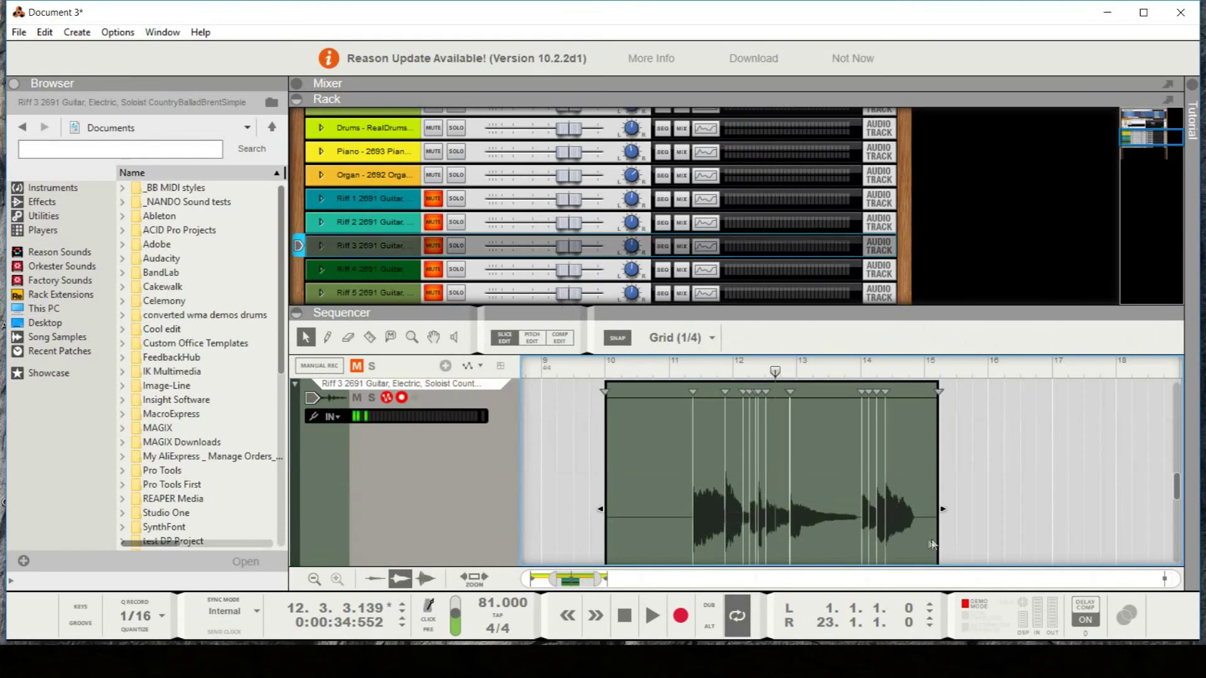
key(space)
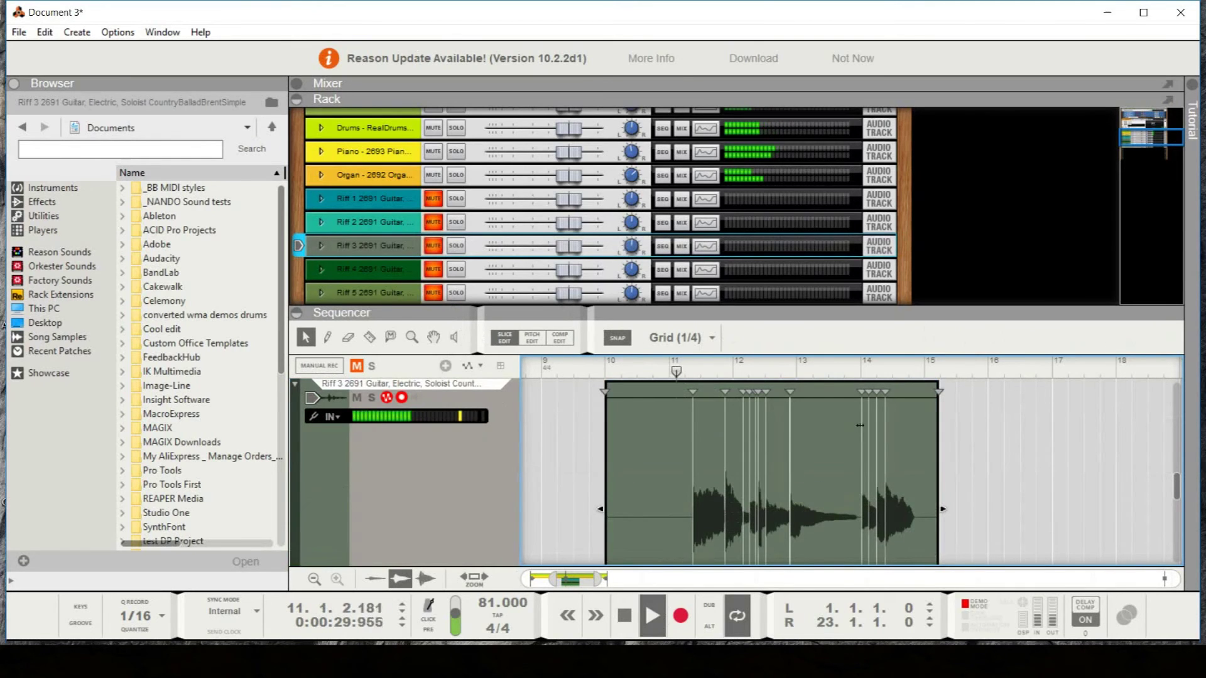
scroll(424, 155, down, 4)
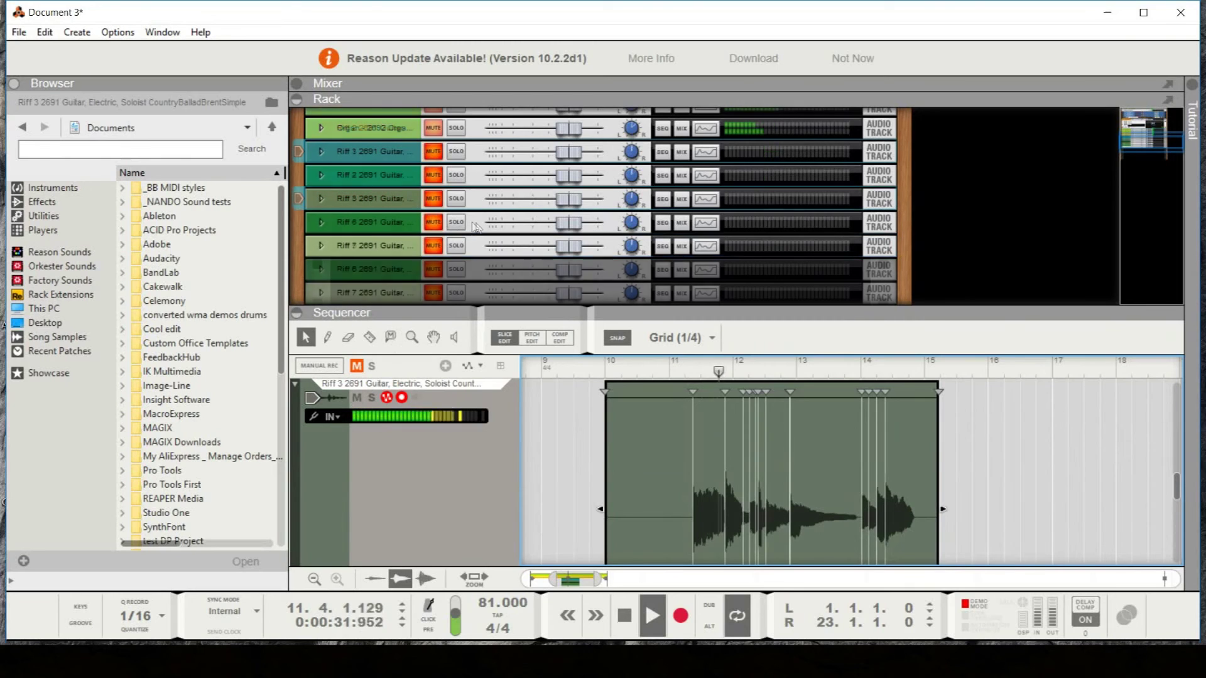
click(433, 151)
scroll(434, 156, up, 2)
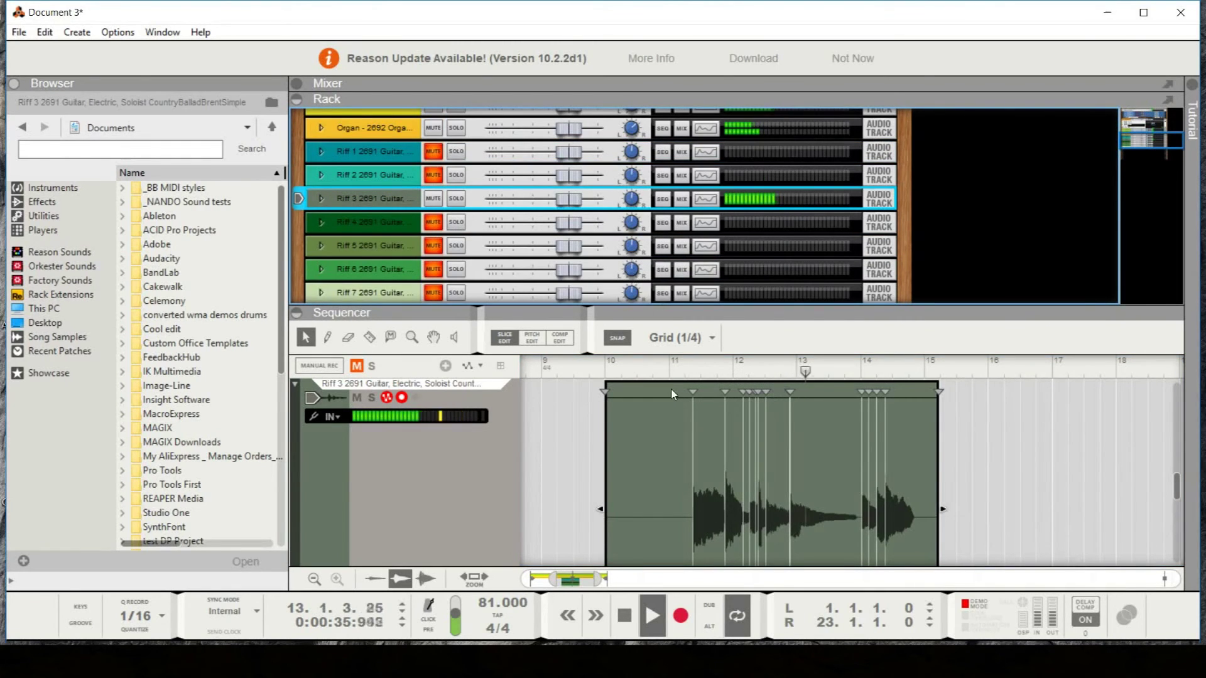
Replay from bar 9 beat 3 to audition Riff 3, and reduce the sequencer track heights
click(582, 372)
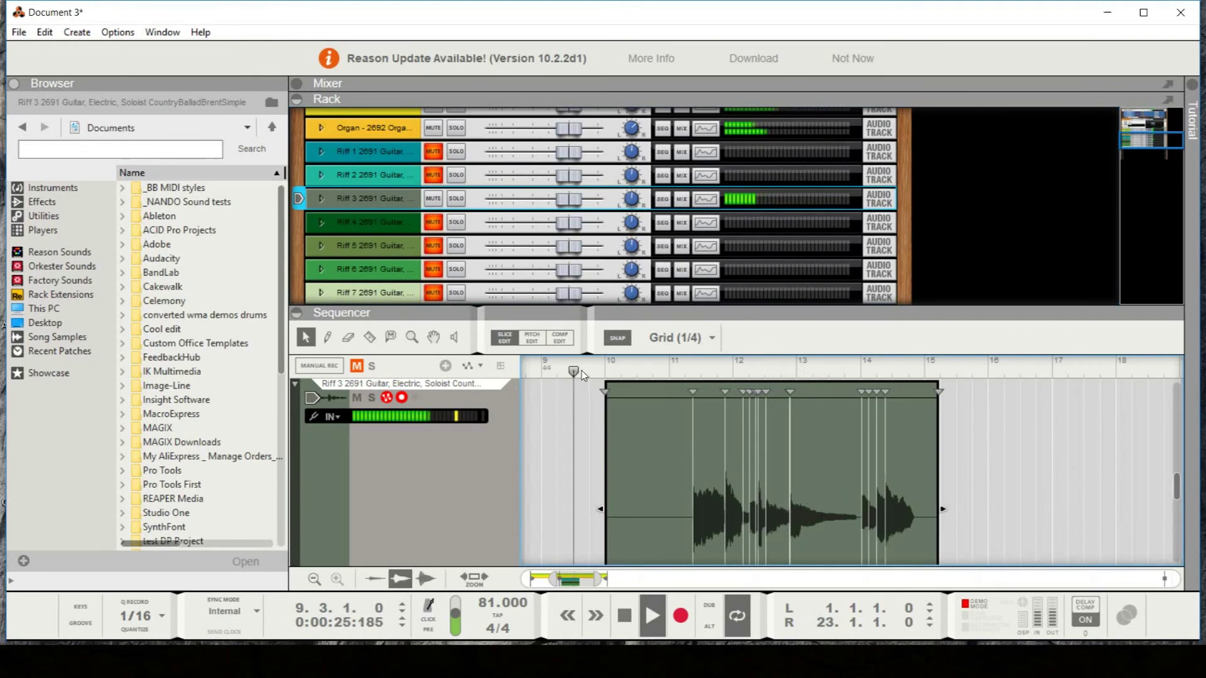
scroll(569, 421, down, 2)
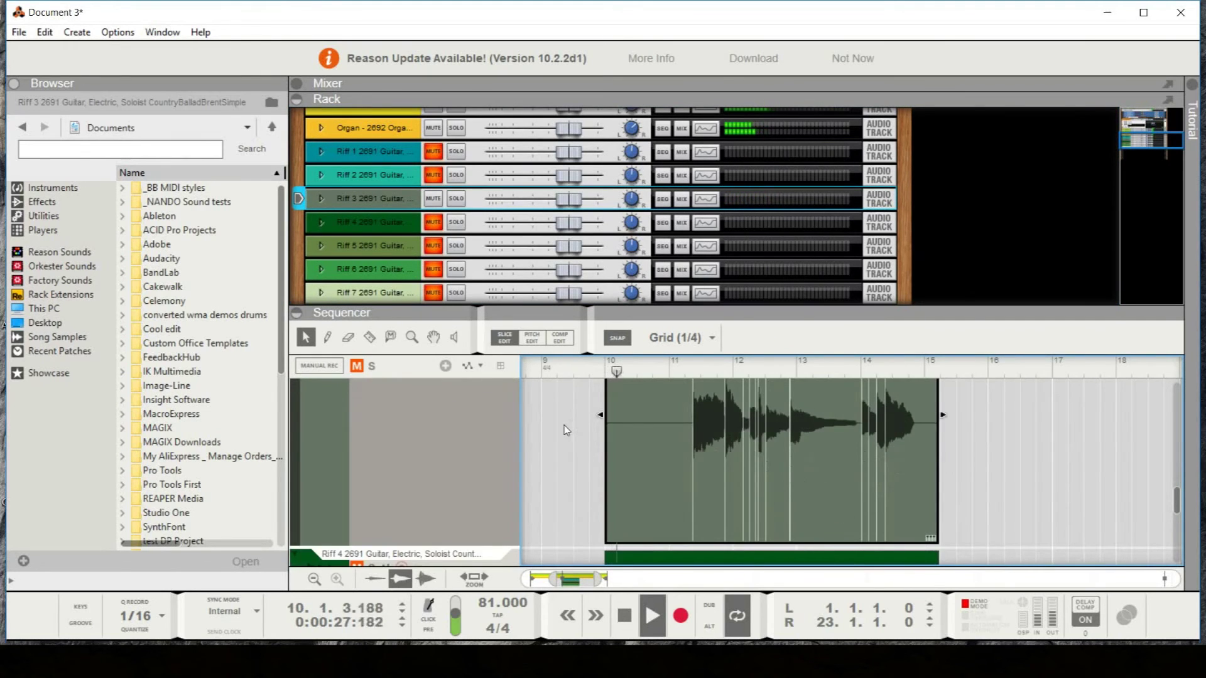
scroll(453, 458, down, 3)
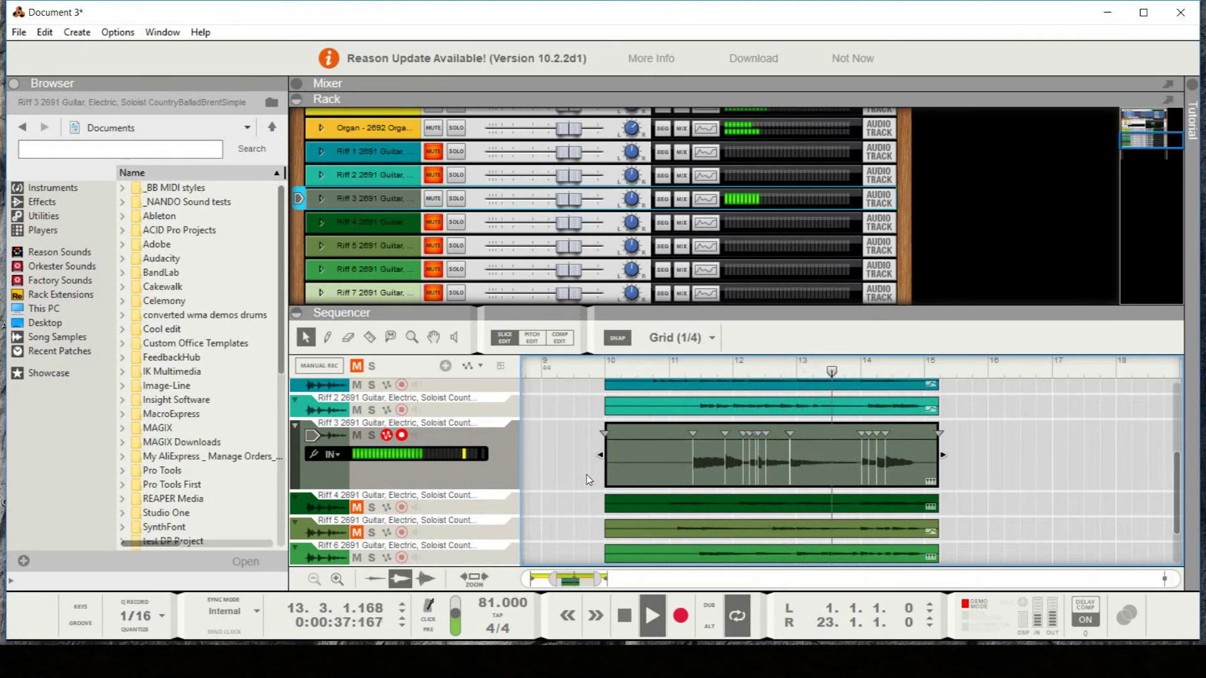
scroll(565, 490, down, 2)
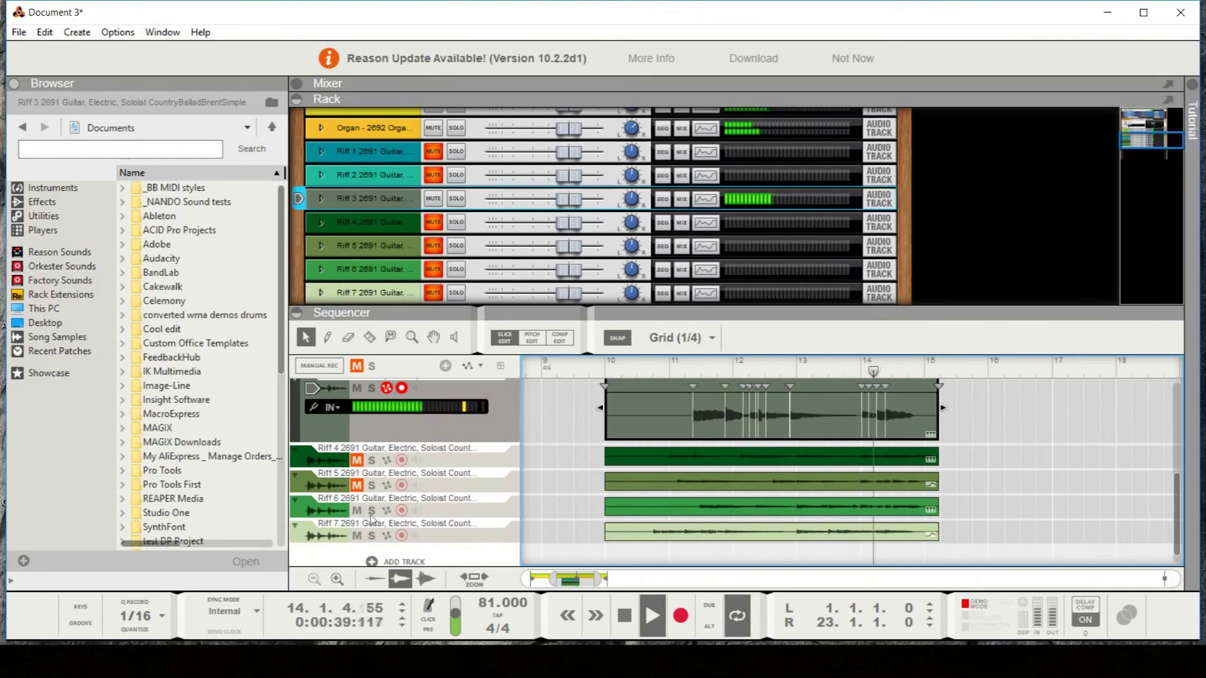
click(509, 496)
scroll(579, 464, up, 2)
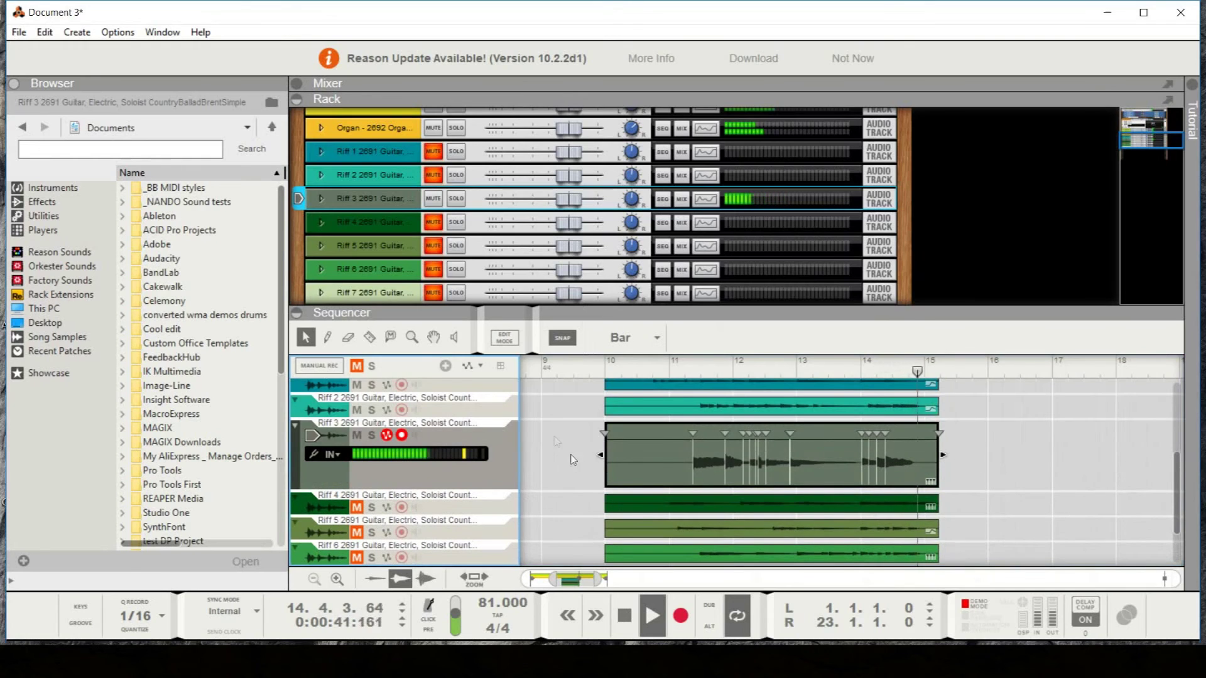
Unmute Riffs 4, 5, 6 and 7 in the rack and stop playback
click(433, 222)
click(433, 245)
click(434, 269)
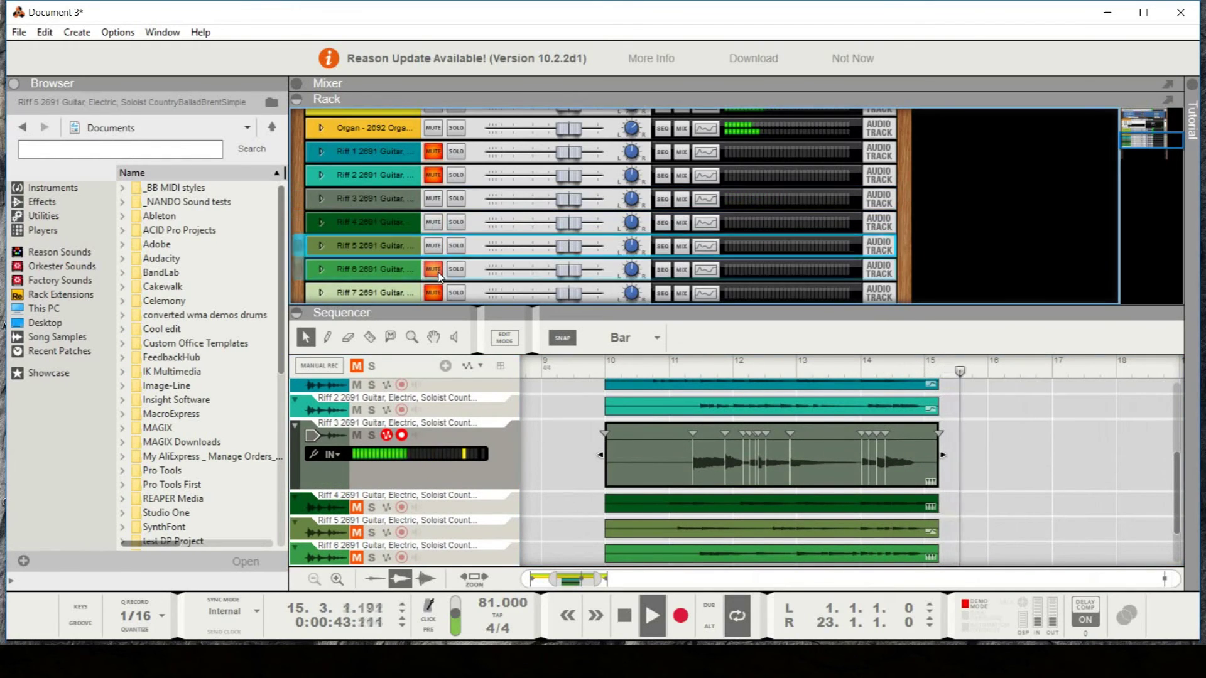
click(433, 293)
key(space)
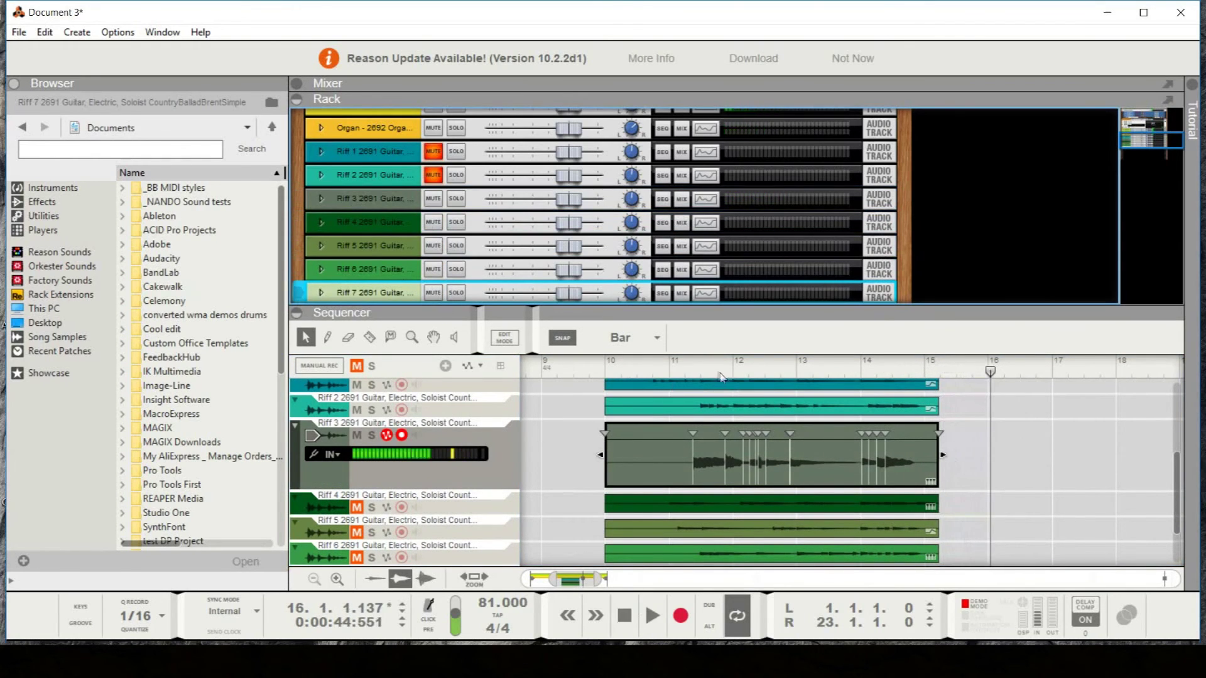
Mute Riffs 1 to 3 and unmute Riff 4 in the sequencer, and start playback from bar 11 beat 2
click(686, 366)
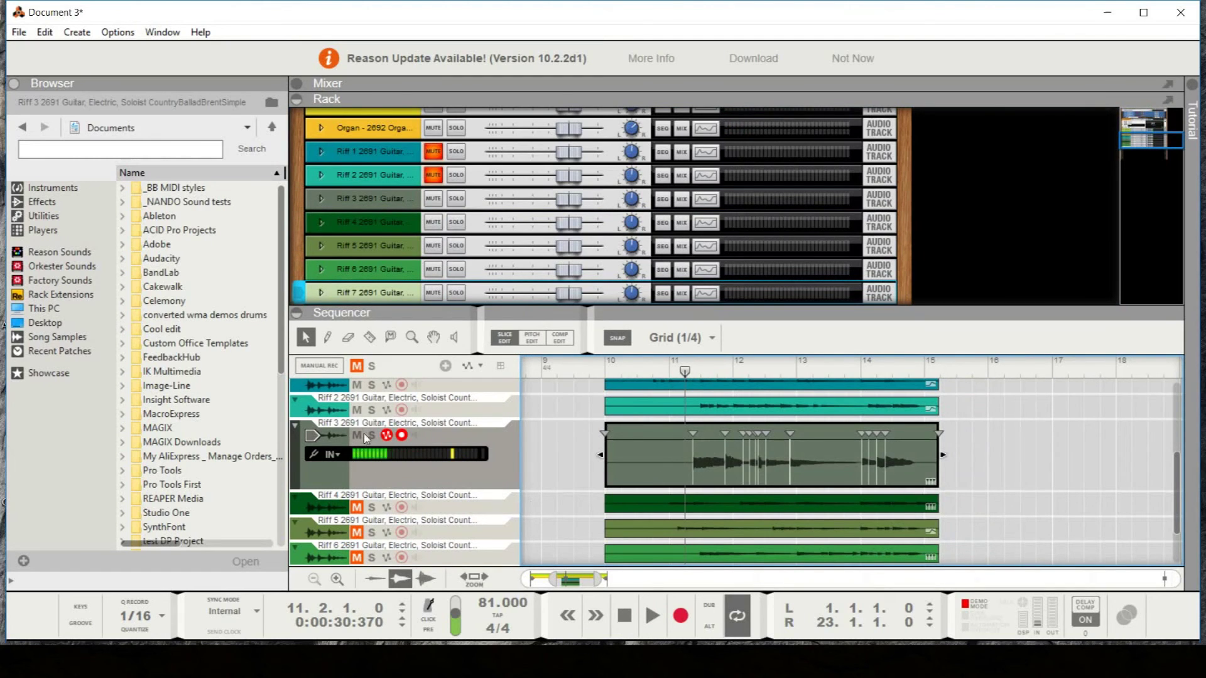
click(359, 386)
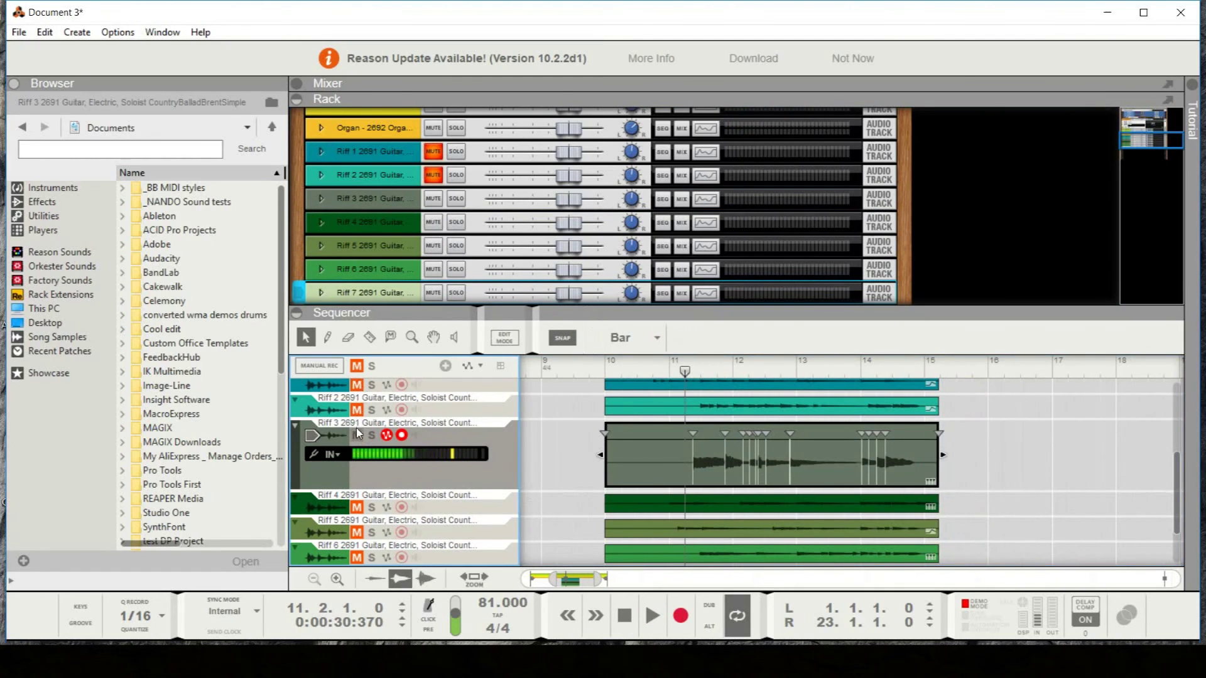
click(358, 508)
click(539, 509)
key(space)
Enlarge the track heights and select the Riff 4 track while auditioning it
scroll(657, 499, down, 5)
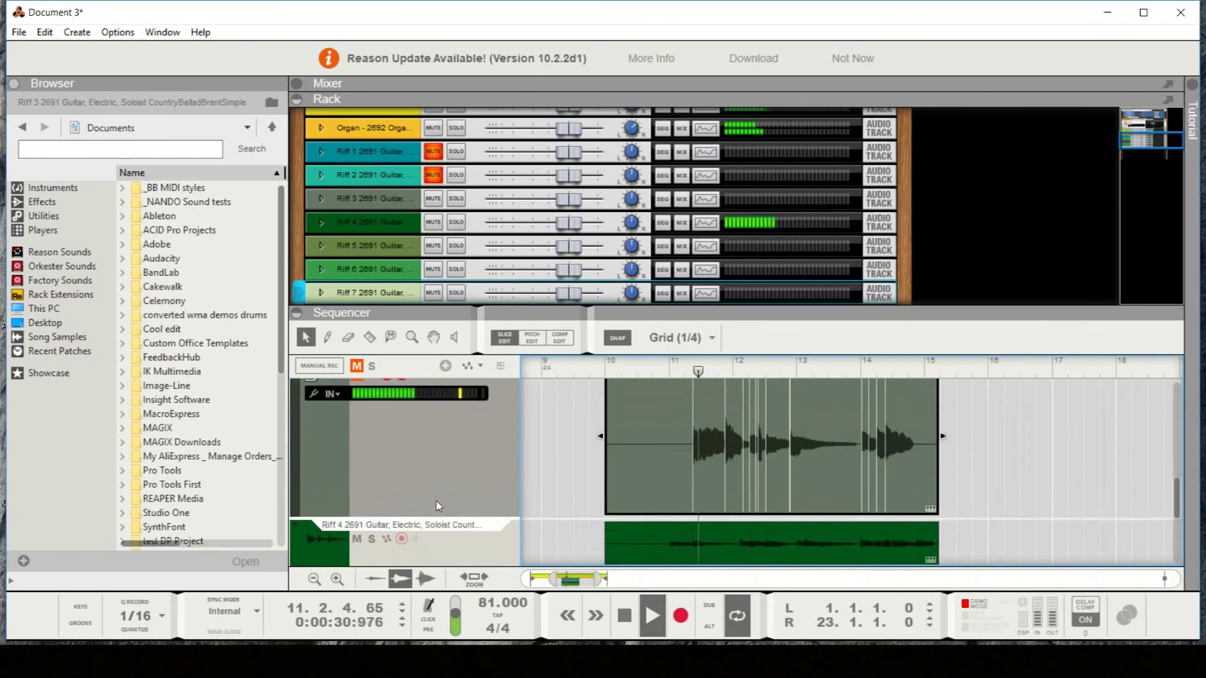
scroll(531, 477, down, 1)
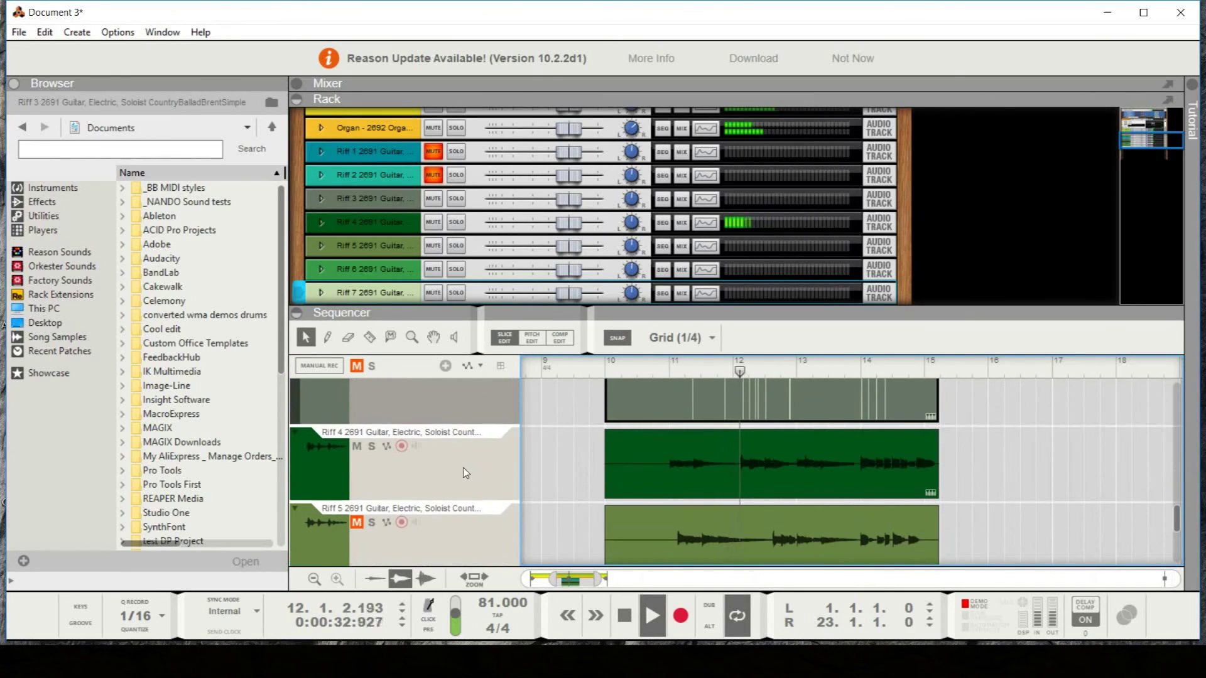
click(471, 473)
scroll(471, 474, up, 1)
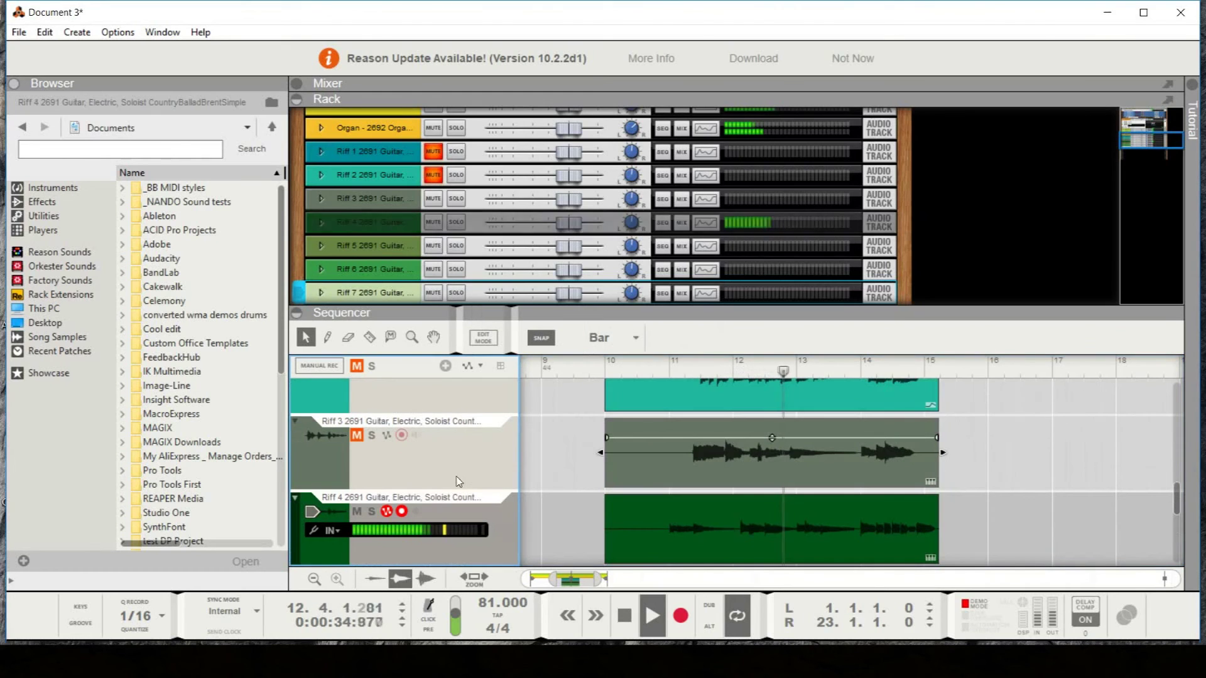
scroll(738, 490, down, 2)
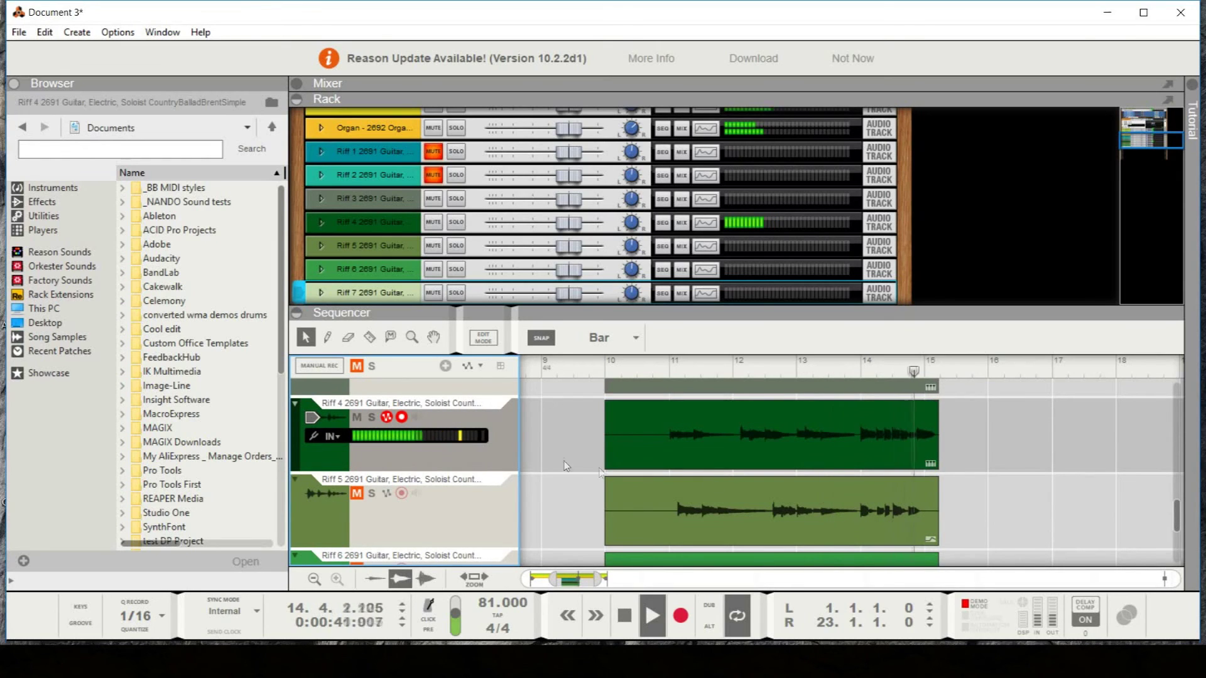
Audition Riff 5 in place of Riff 4 from just before bar 11, raising Riff 5's rack level to about 4 dB
key(space)
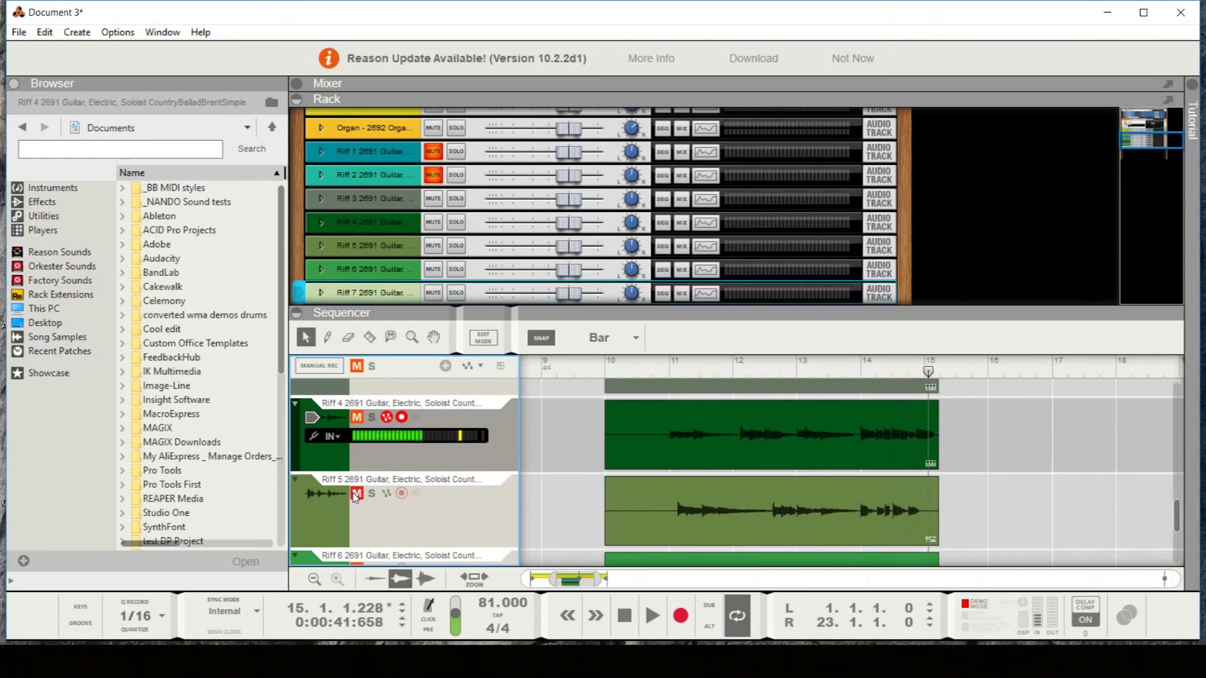
click(661, 371)
key(space)
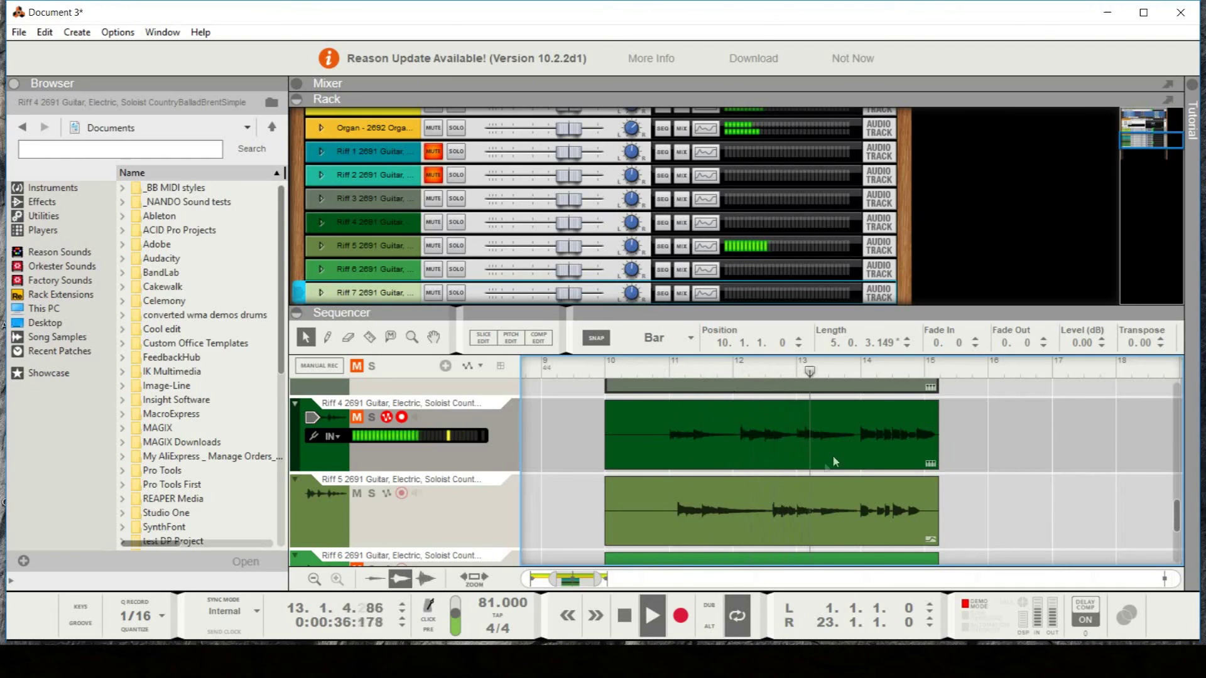
drag(581, 246, 591, 253)
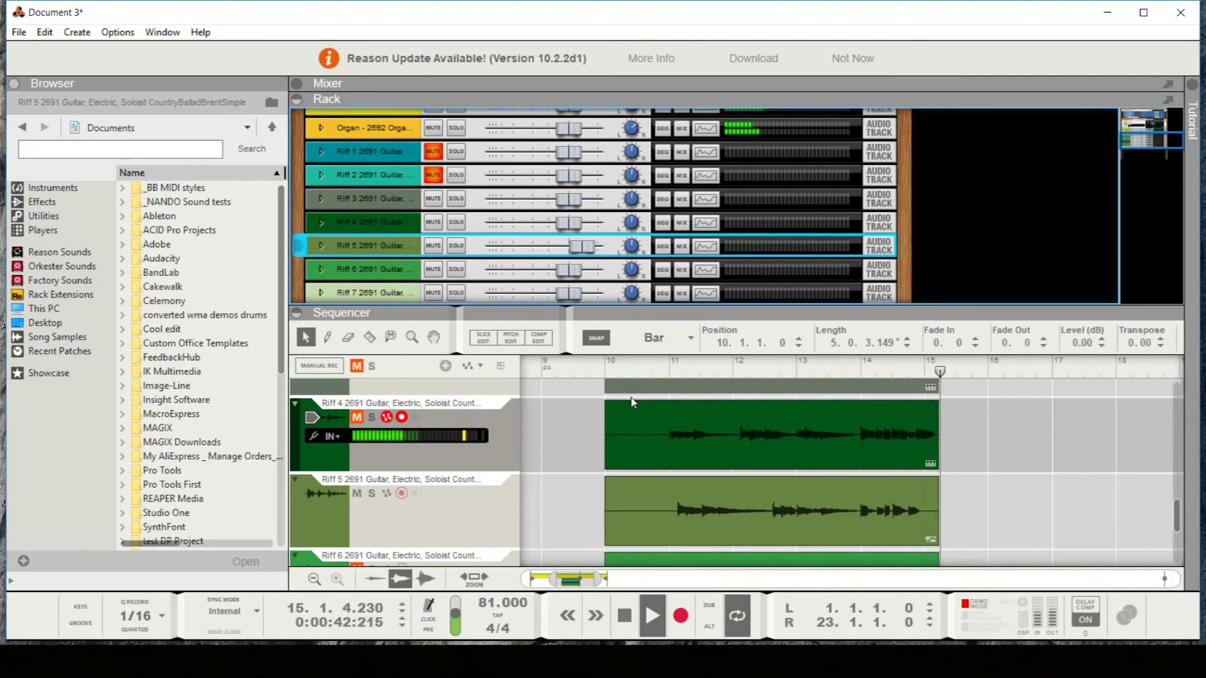
key(space)
Mute Riff 5 and unmute Riff 2 in the sequencer track list
scroll(752, 493, down, 1)
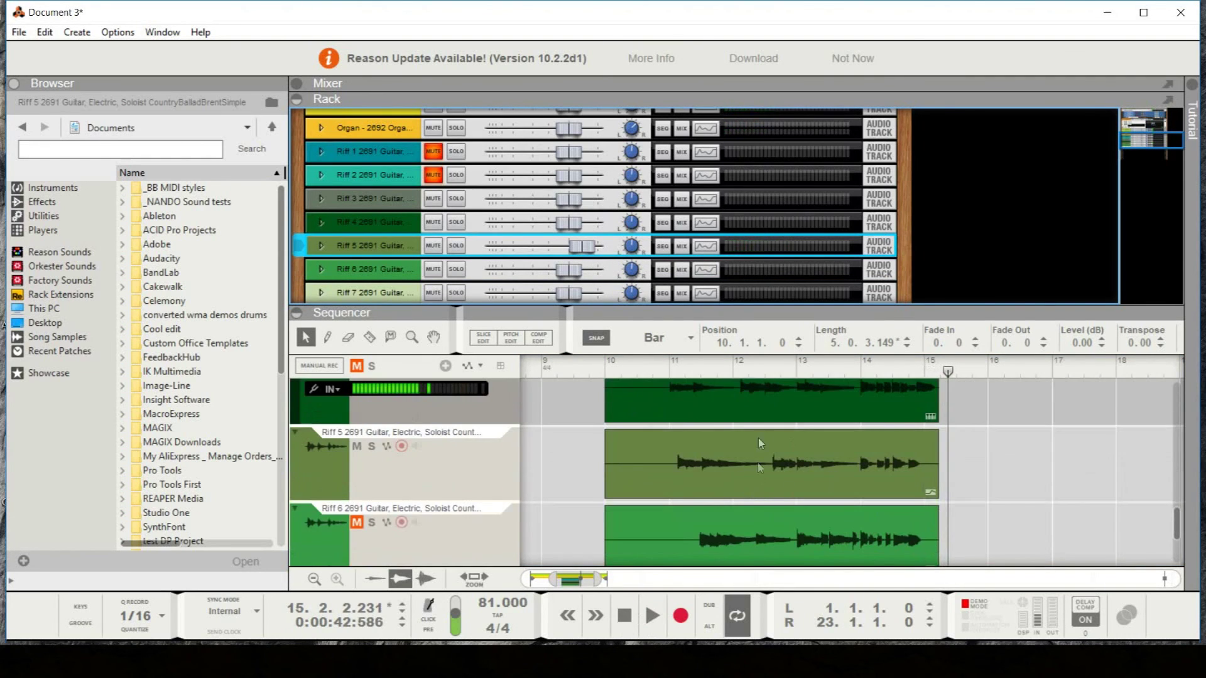
scroll(772, 465, up, 6)
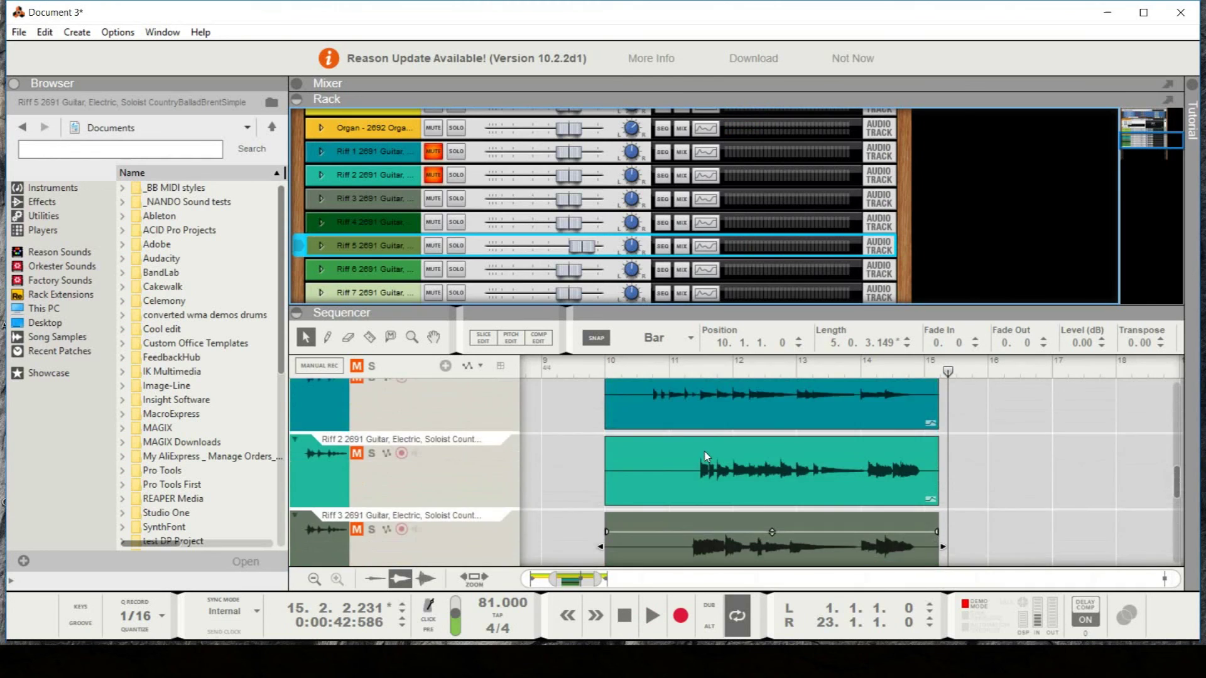
scroll(496, 457, down, 6)
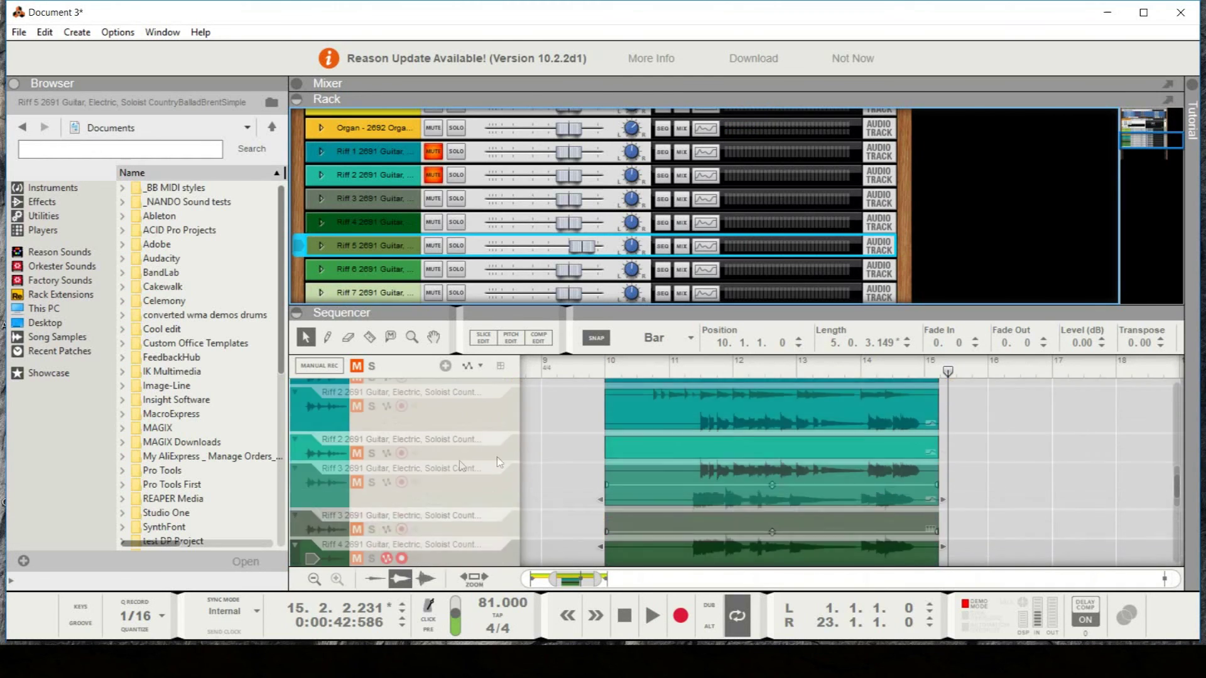
scroll(370, 465, up, 6)
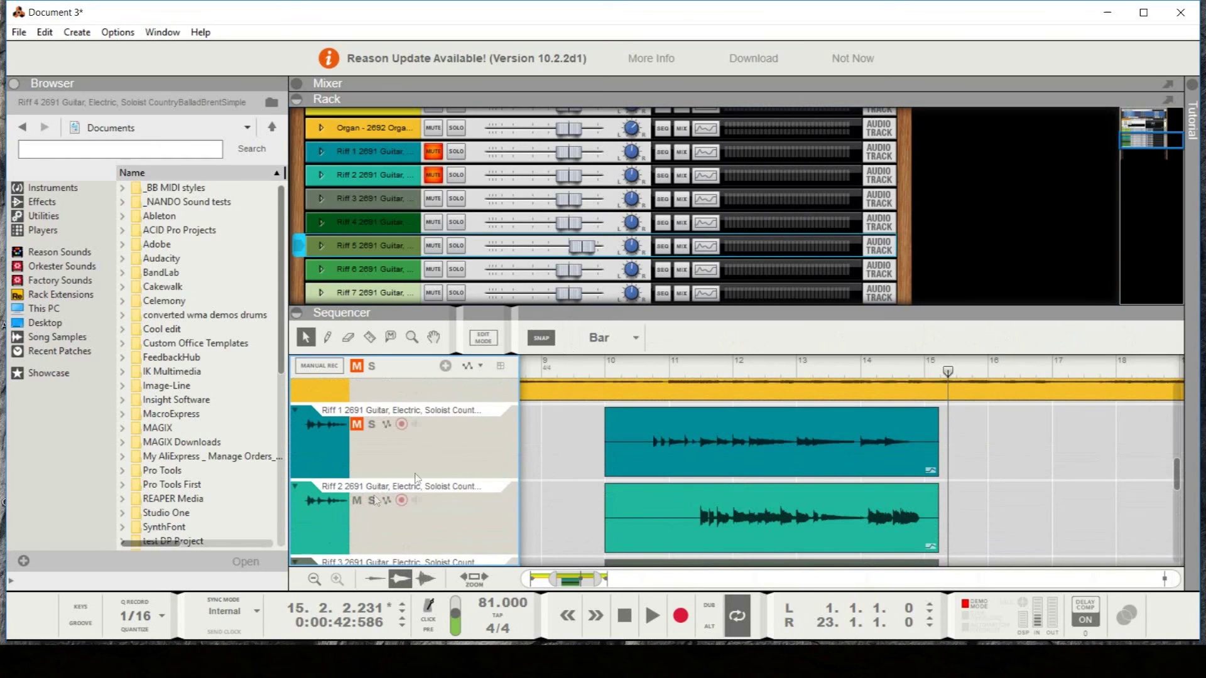
Unmute Riff 2 in the rack as well and replay from just before bar 11 to audition it
click(660, 367)
key(space)
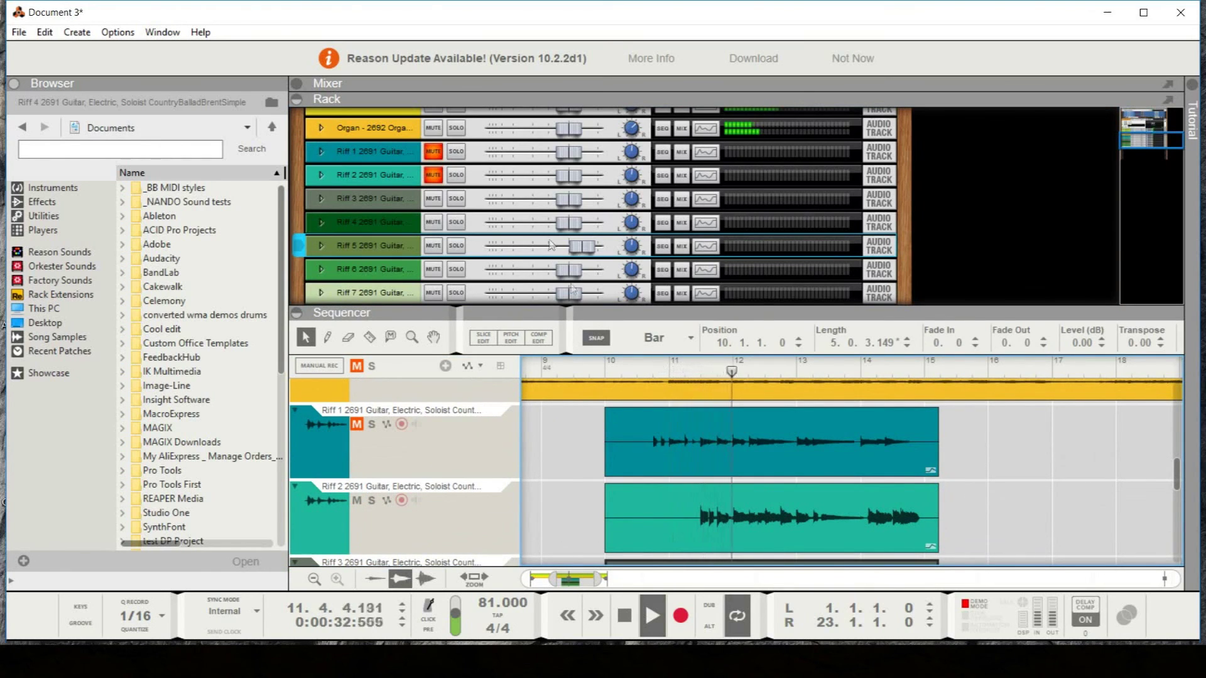
click(438, 176)
click(660, 372)
key(space)
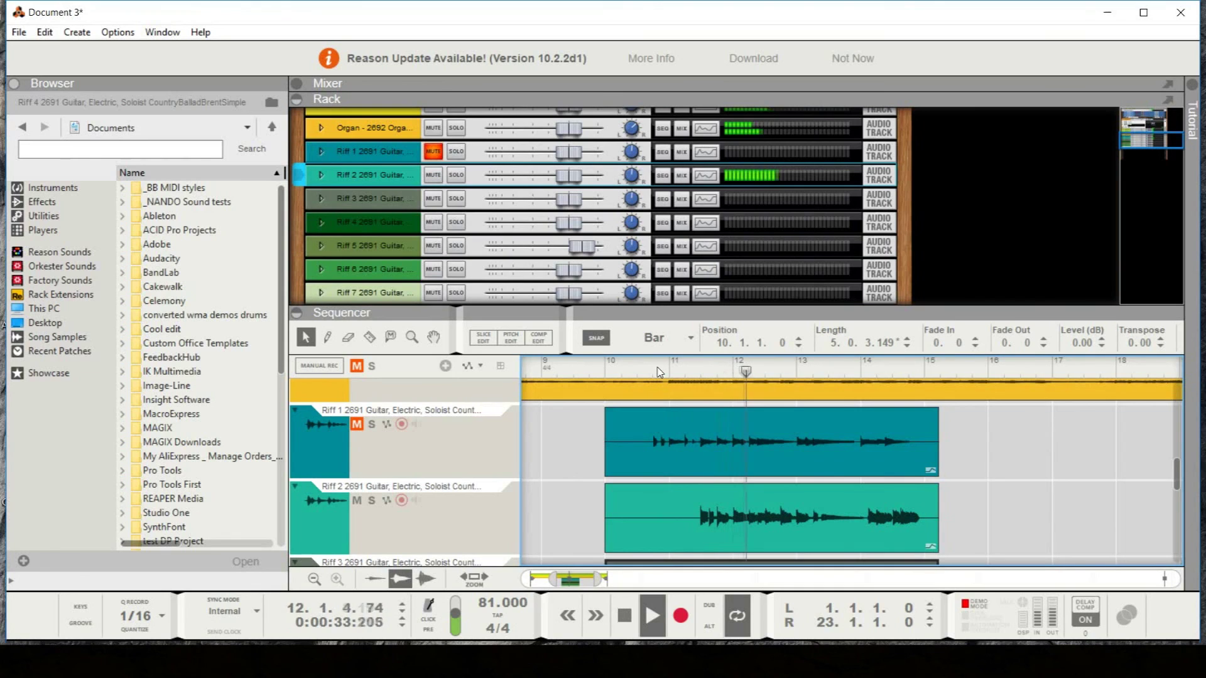
Raise Riff 2's rack level to about the same as Riff 5's while it plays
click(580, 181)
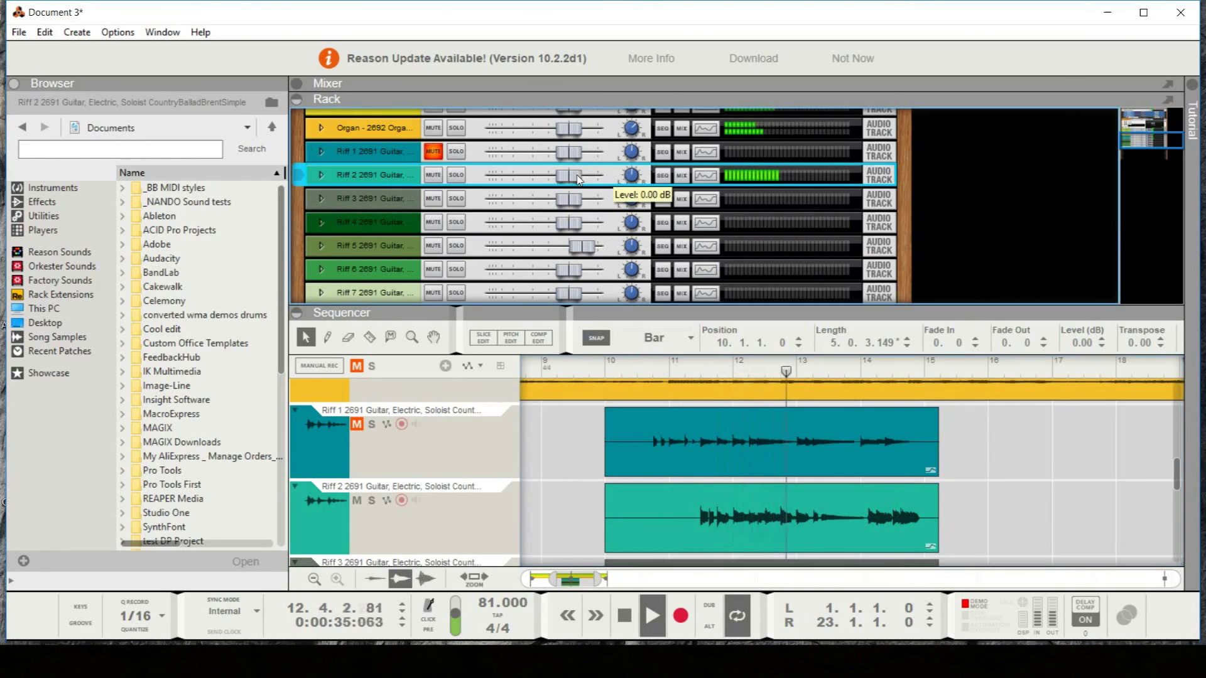
drag(577, 174, 589, 186)
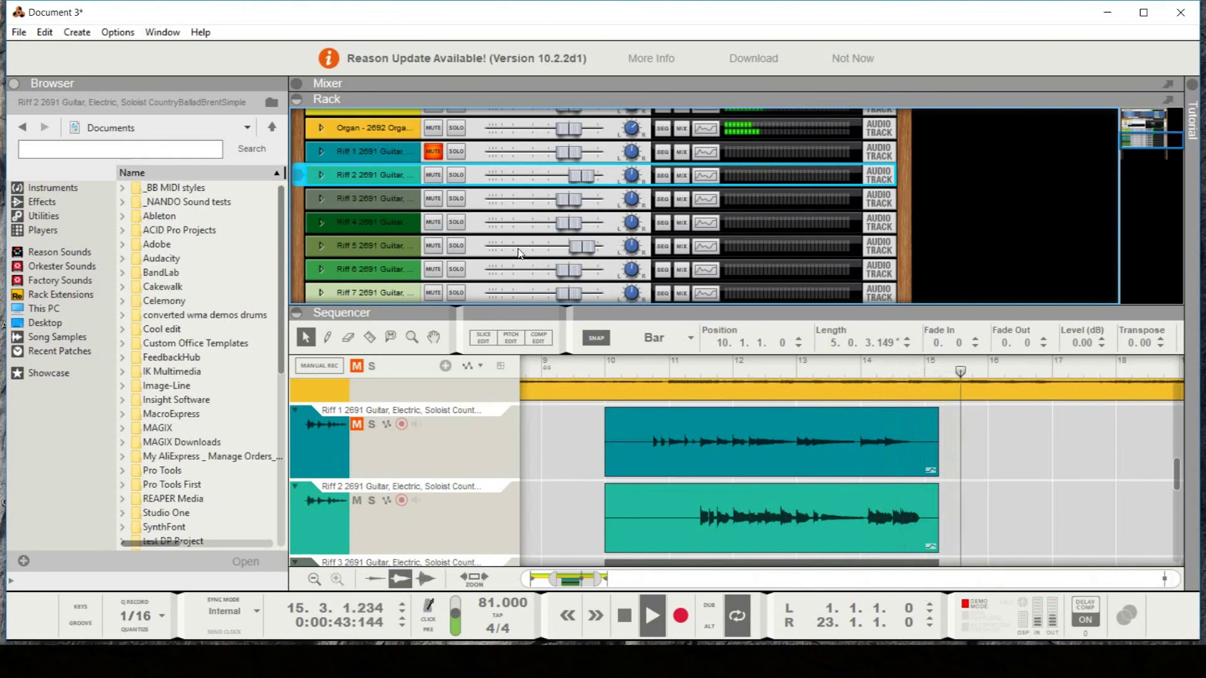
mouse_move(519, 253)
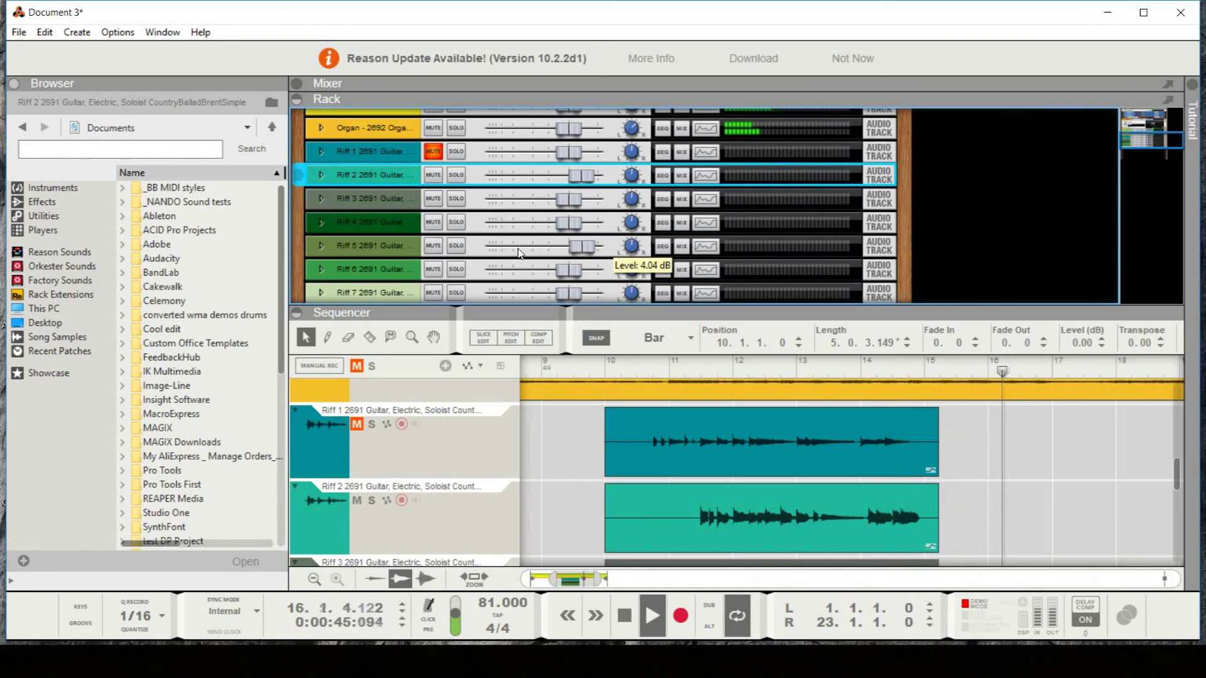